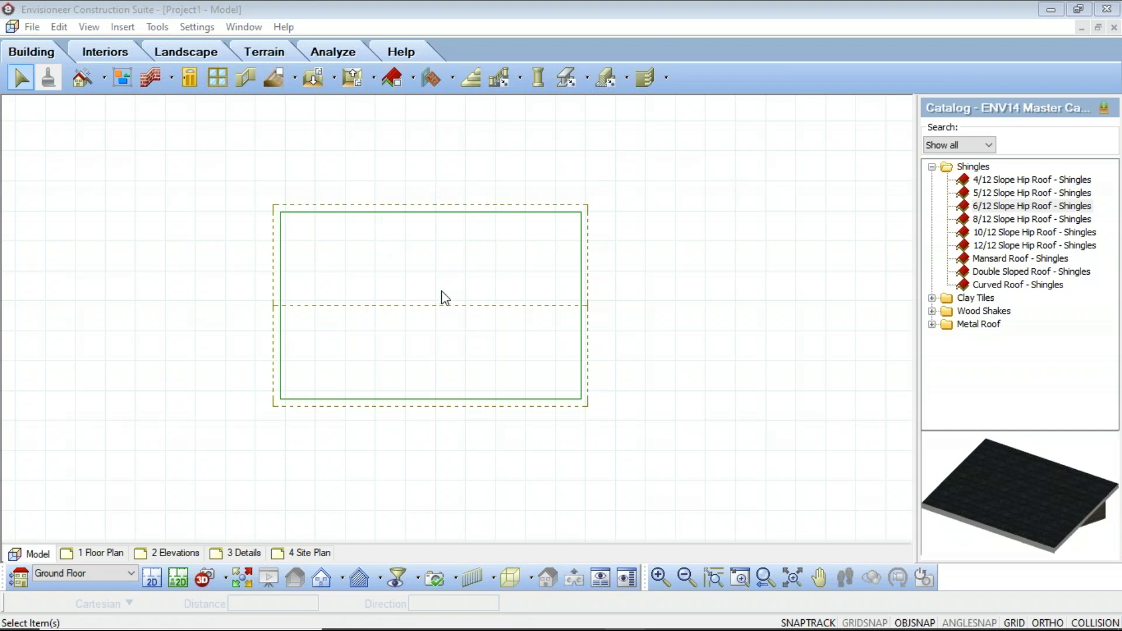
# Open the framing settings of the 6/12 shingle roof and set the gable ladder's Include in Framing to Yes.
pyautogui.doubleClick(500, 210)
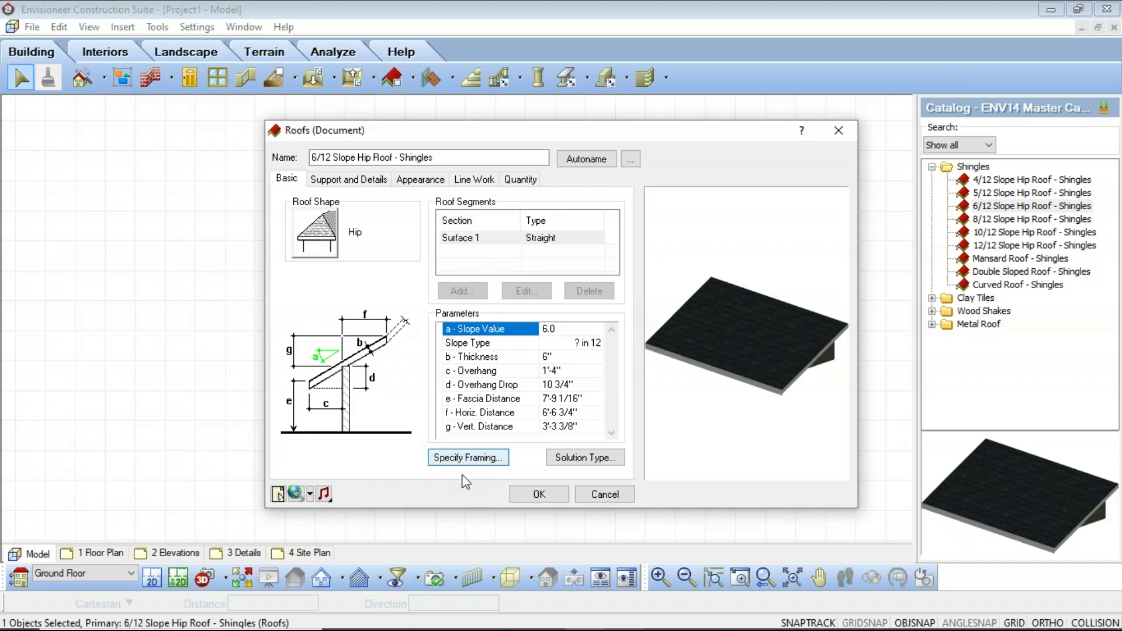
pyautogui.click(479, 458)
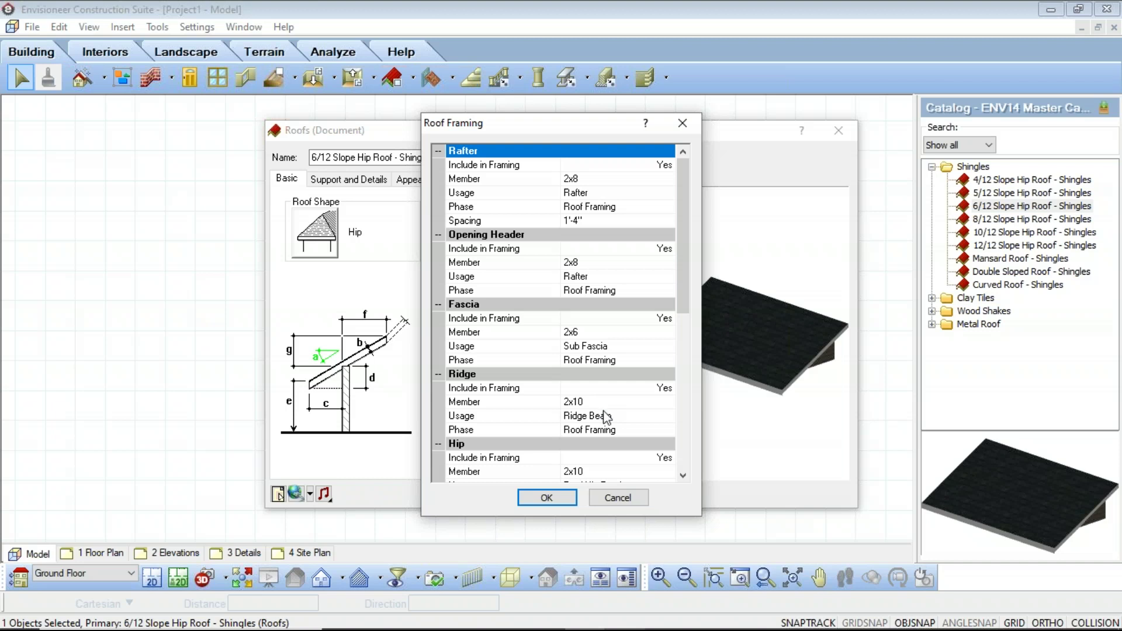
pyautogui.scroll(-1, 601, 410)
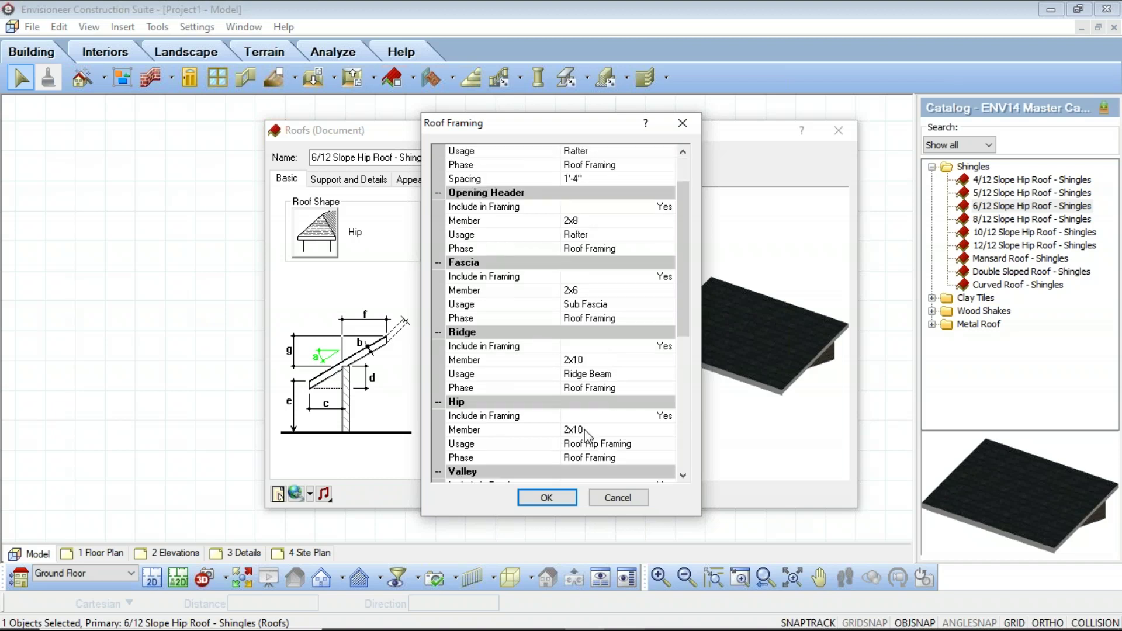
pyautogui.scroll(-3, 585, 429)
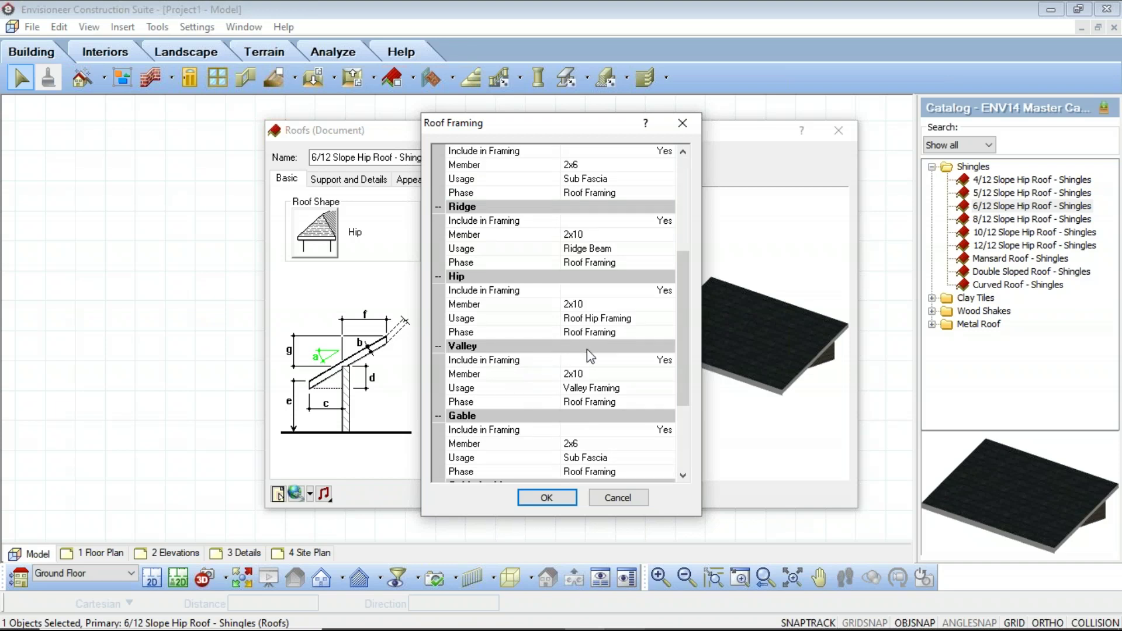
pyautogui.scroll(-1, 587, 349)
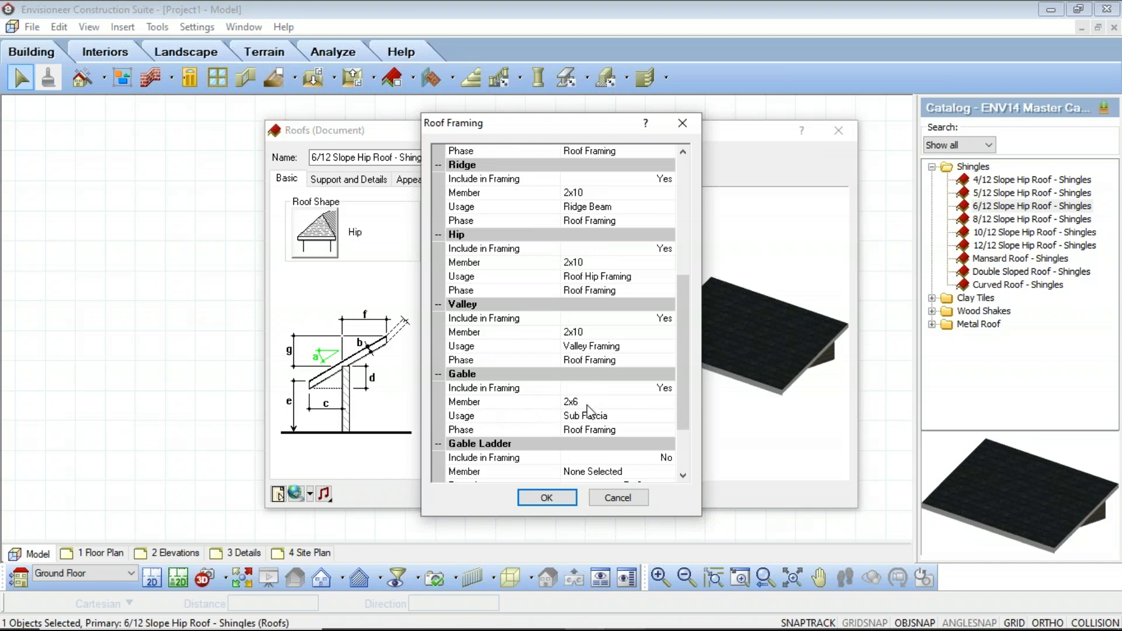
pyautogui.scroll(-2, 612, 388)
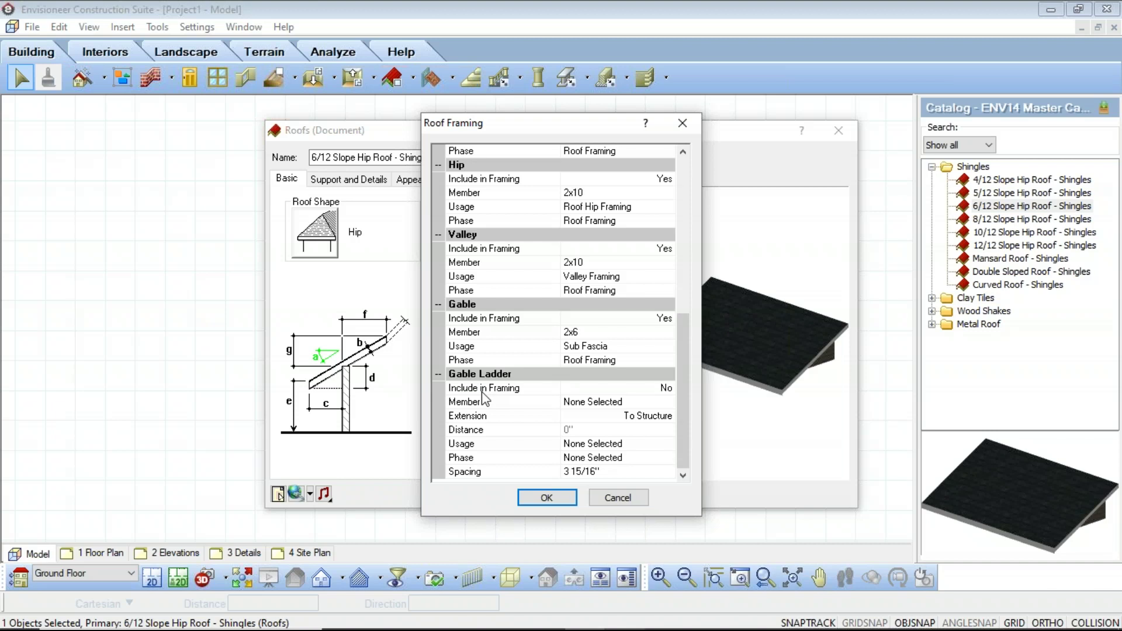
pyautogui.click(668, 388)
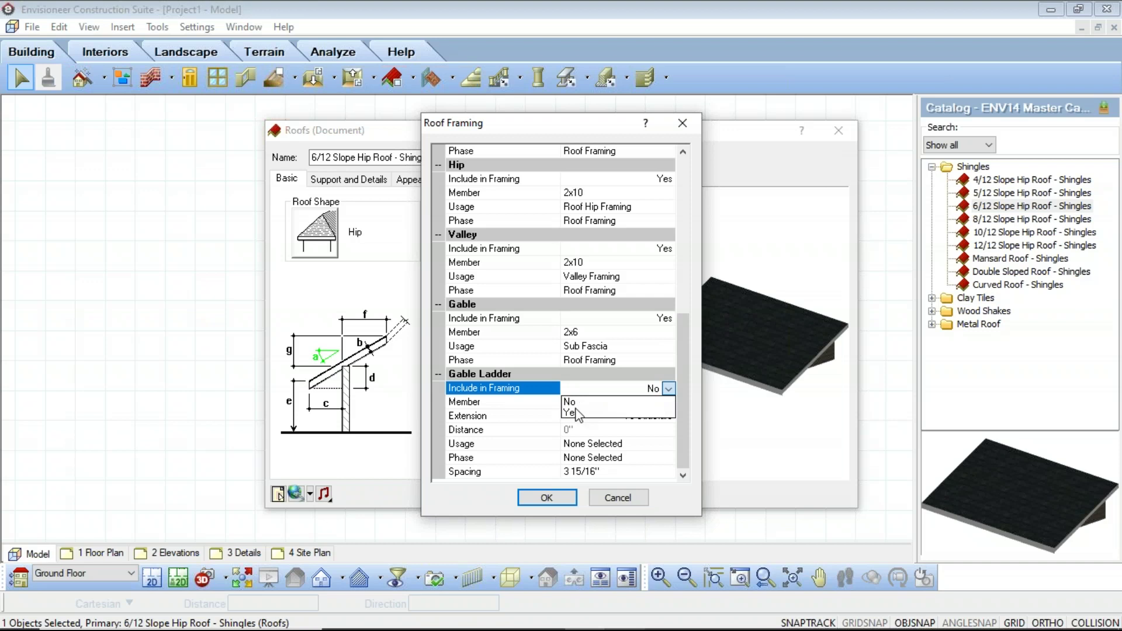
pyautogui.click(576, 412)
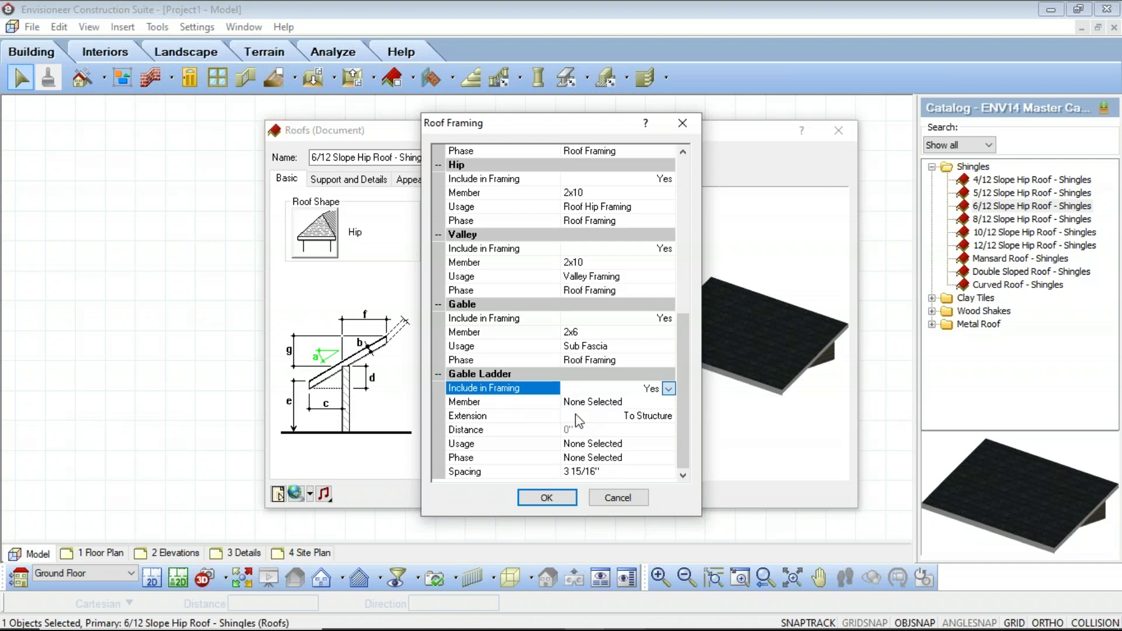
# Assign the 2x6 from Dimensional Lumber as the gable ladder's member.
pyautogui.click(603, 403)
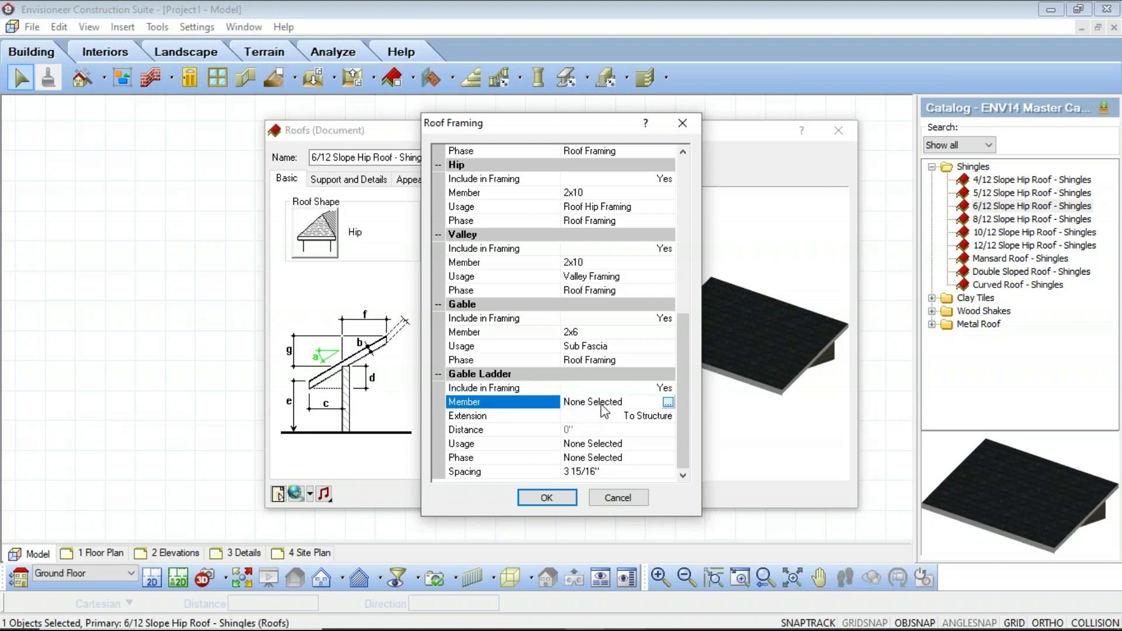
pyautogui.click(668, 402)
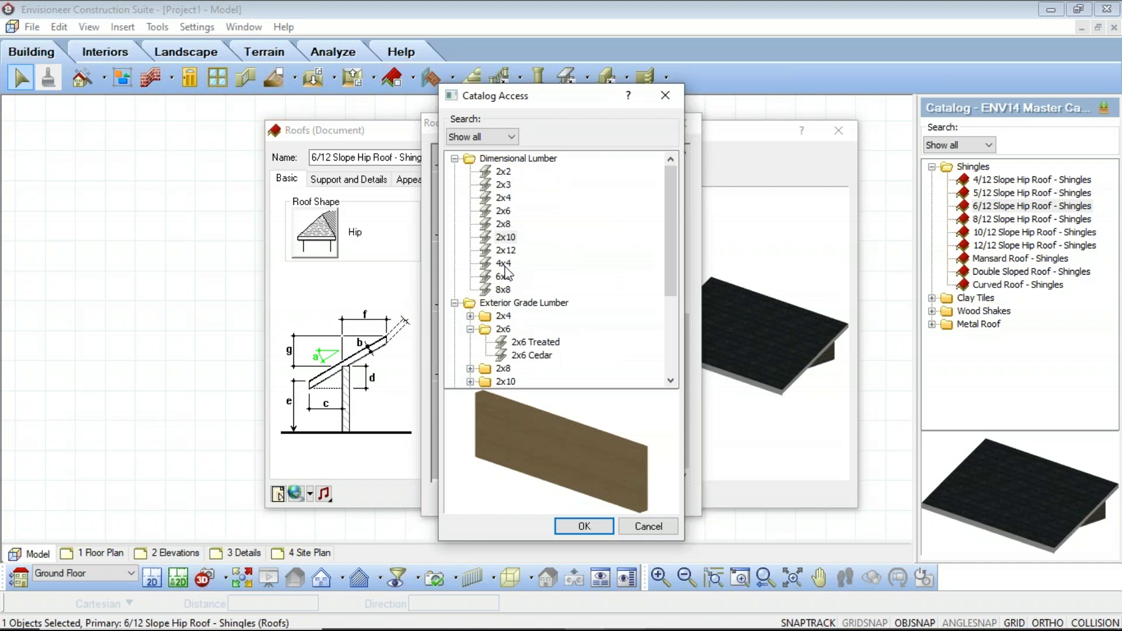
pyautogui.click(505, 211)
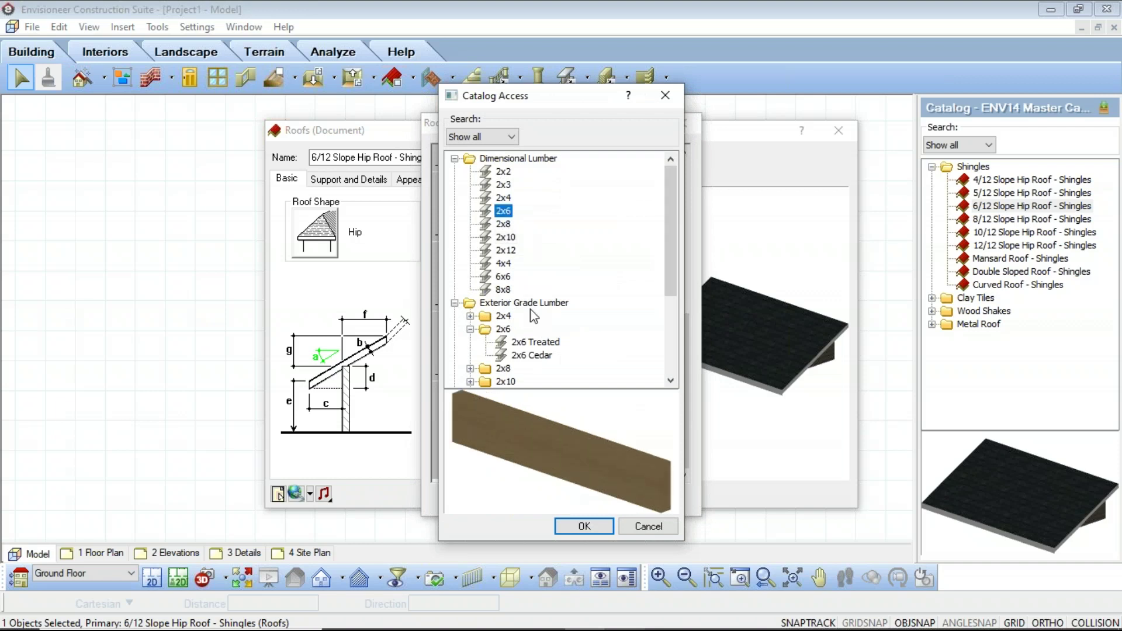
pyautogui.click(585, 527)
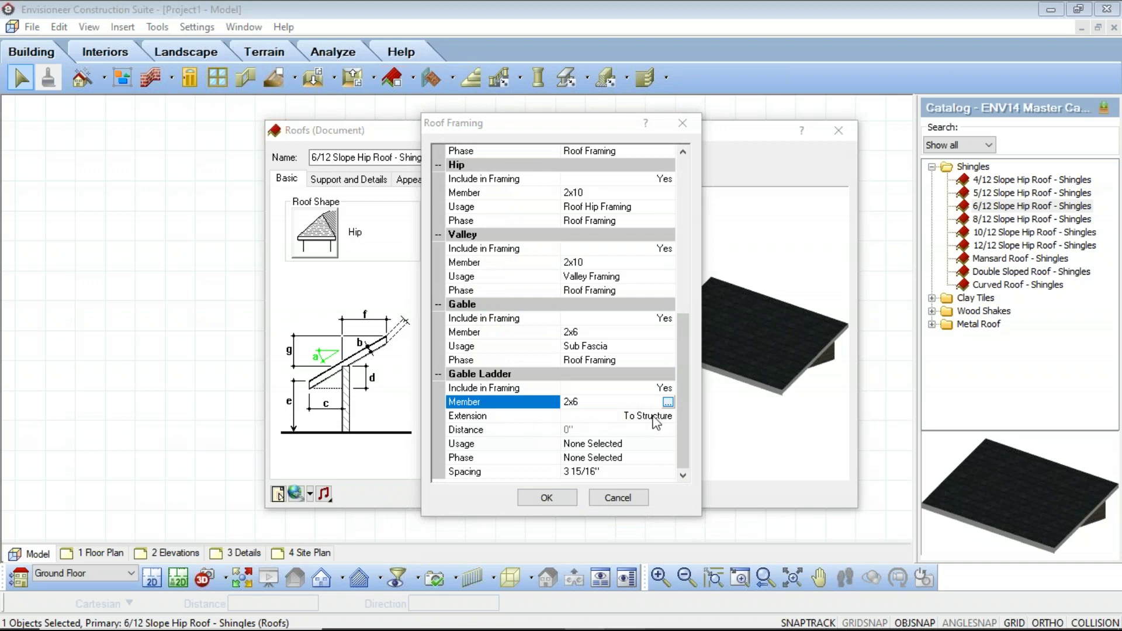
# Set the gable ladder's extension to Fixed with a distance of 3'.
pyautogui.click(653, 417)
pyautogui.click(668, 417)
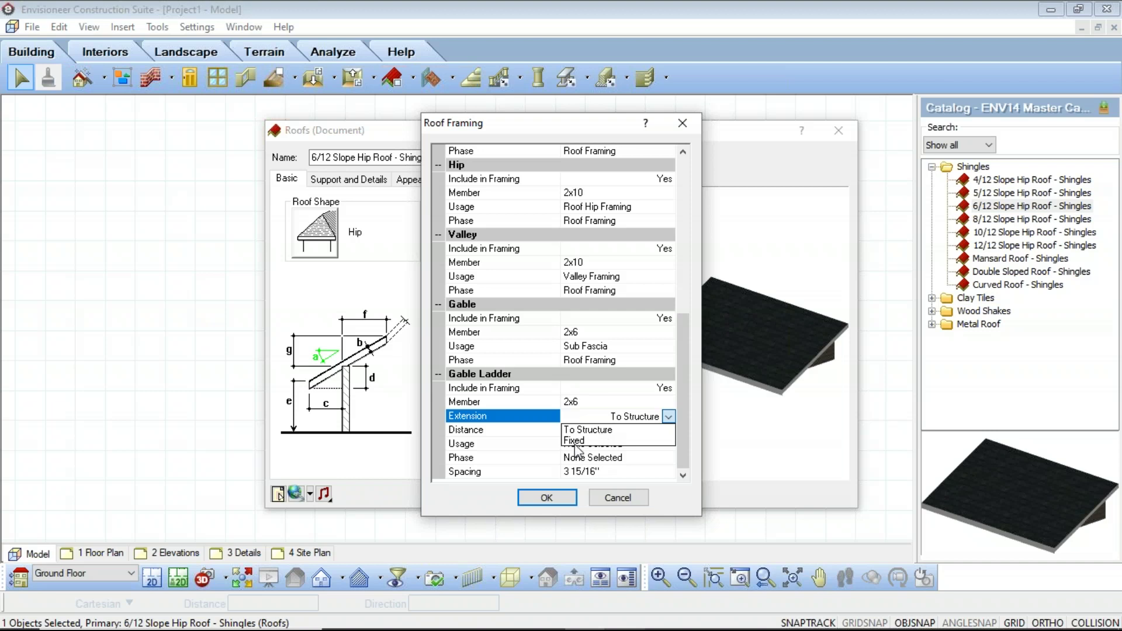
pyautogui.click(579, 441)
pyautogui.scroll(-2, 583, 444)
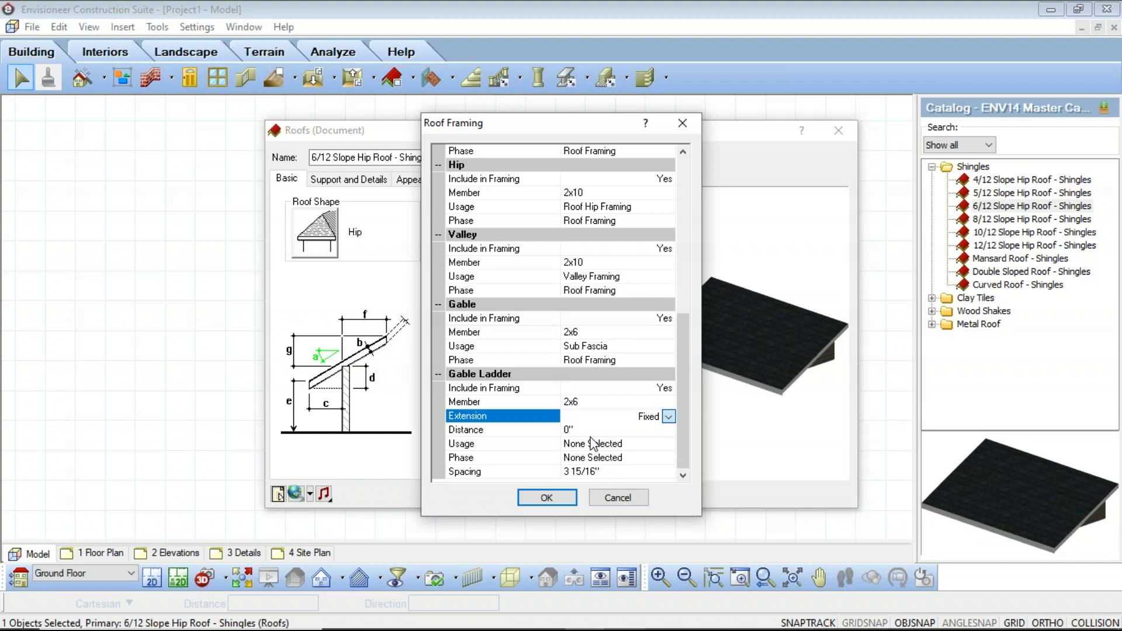
pyautogui.click(580, 431)
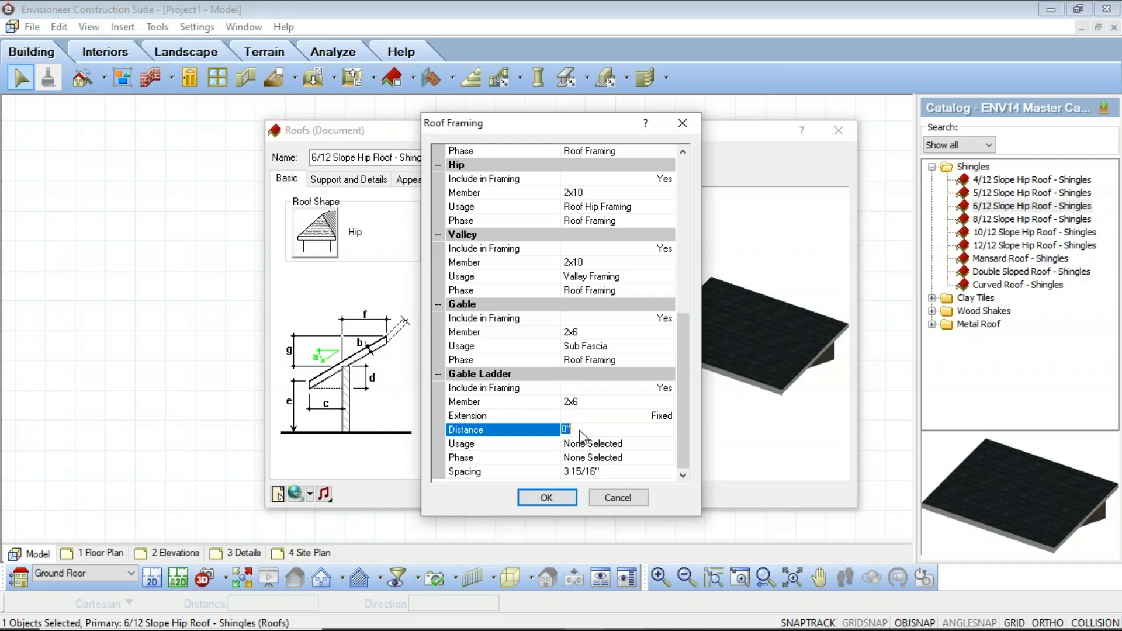
pyautogui.write("3'")
# Assign the Gable Framing usage to the gable ladder.
pyautogui.click(608, 442)
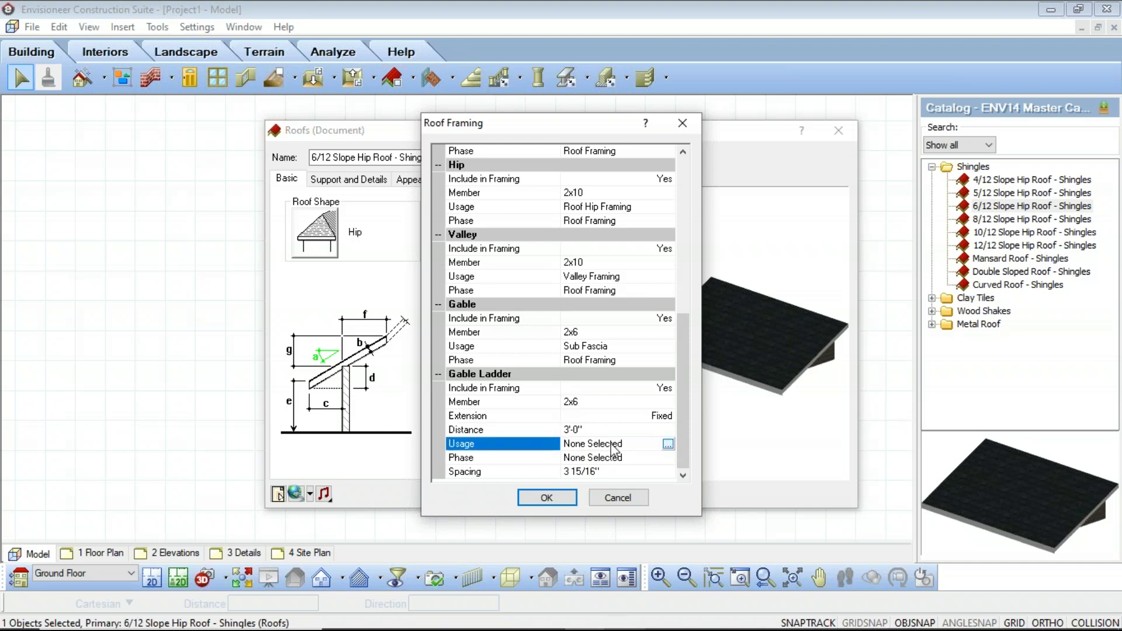
pyautogui.click(671, 442)
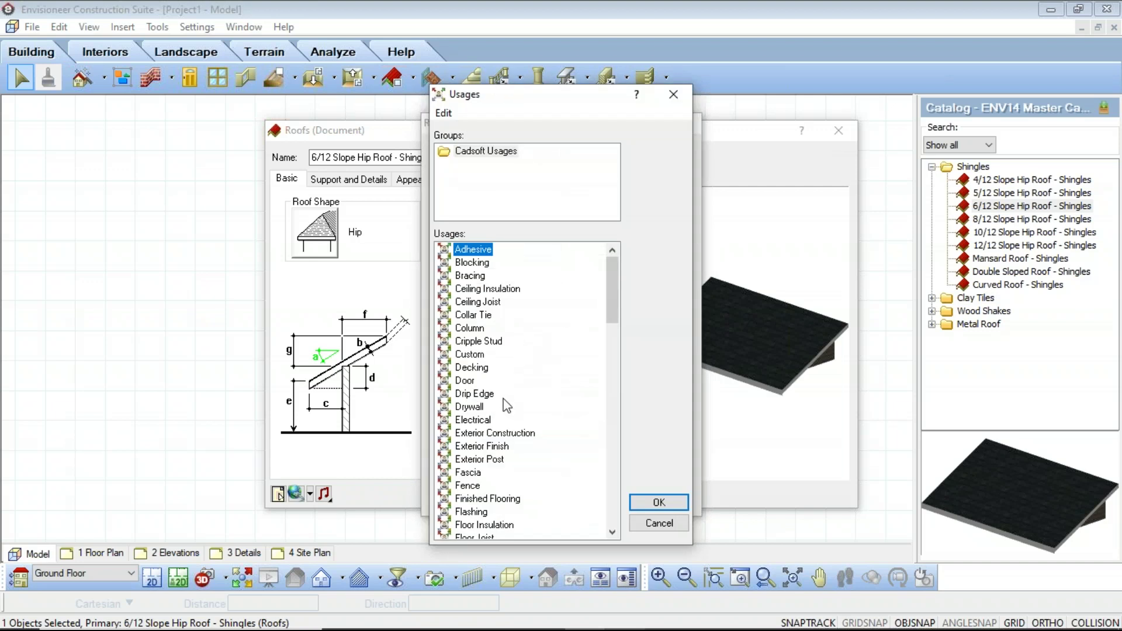
pyautogui.scroll(-1, 507, 432)
pyautogui.scroll(-3, 506, 432)
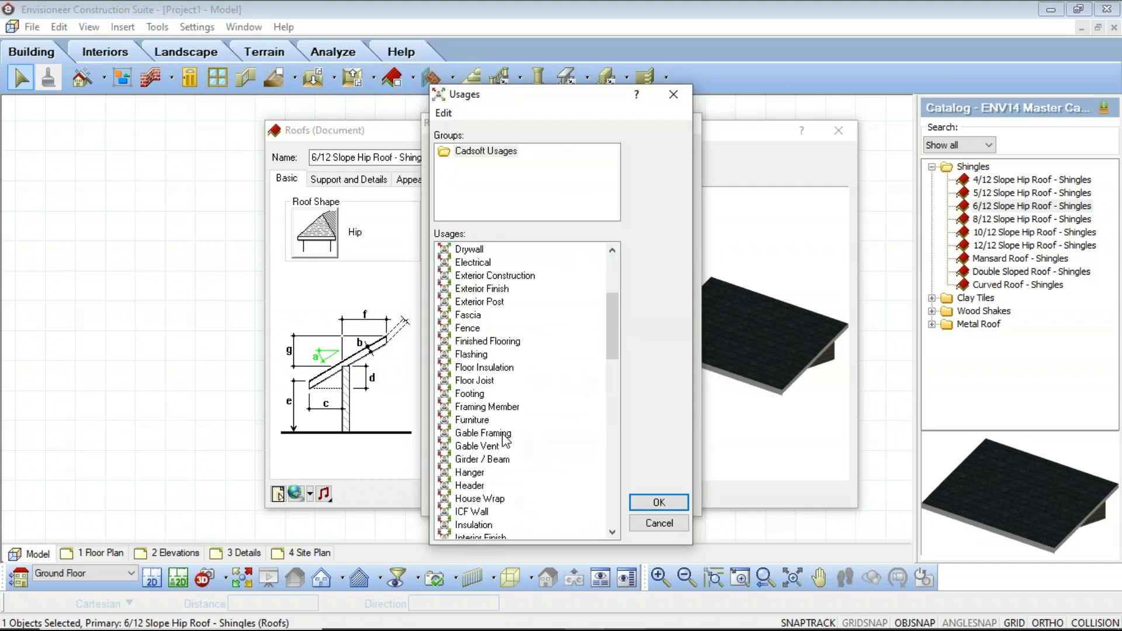
pyautogui.click(506, 433)
pyautogui.click(650, 501)
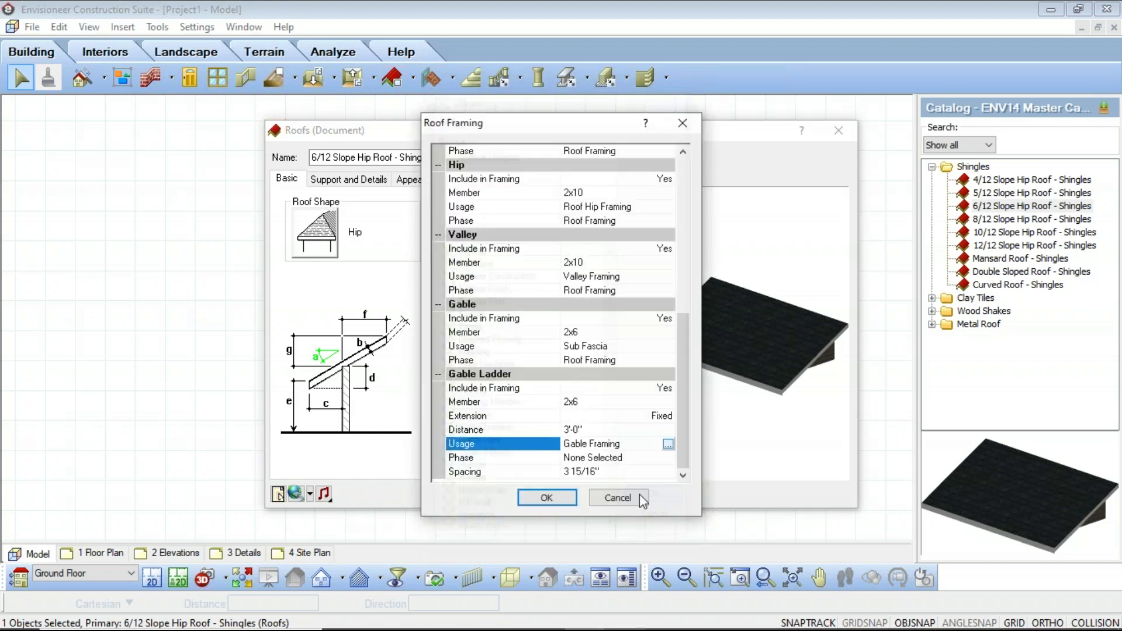
# Assign the Roof Framing phase to the gable ladder.
pyautogui.click(615, 459)
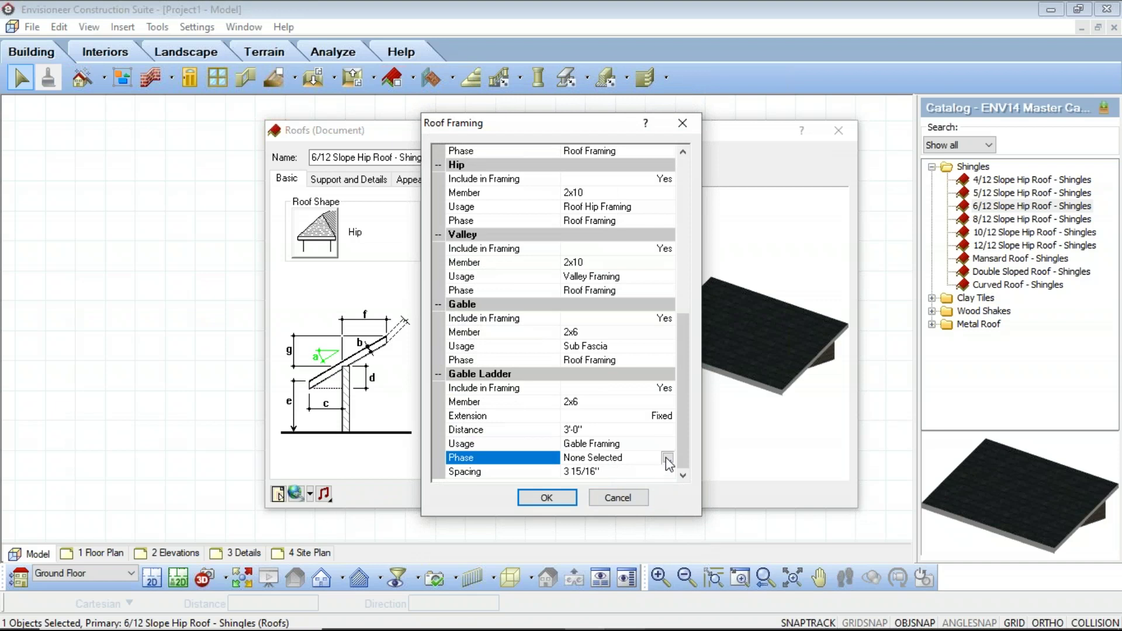
pyautogui.click(668, 458)
pyautogui.click(500, 486)
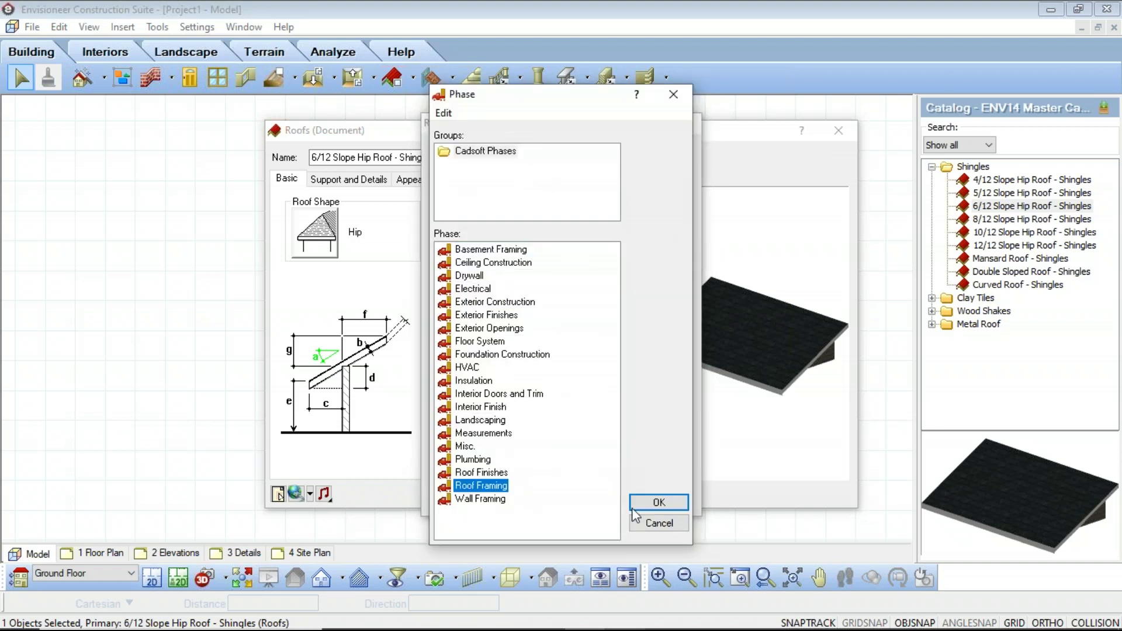
pyautogui.click(637, 500)
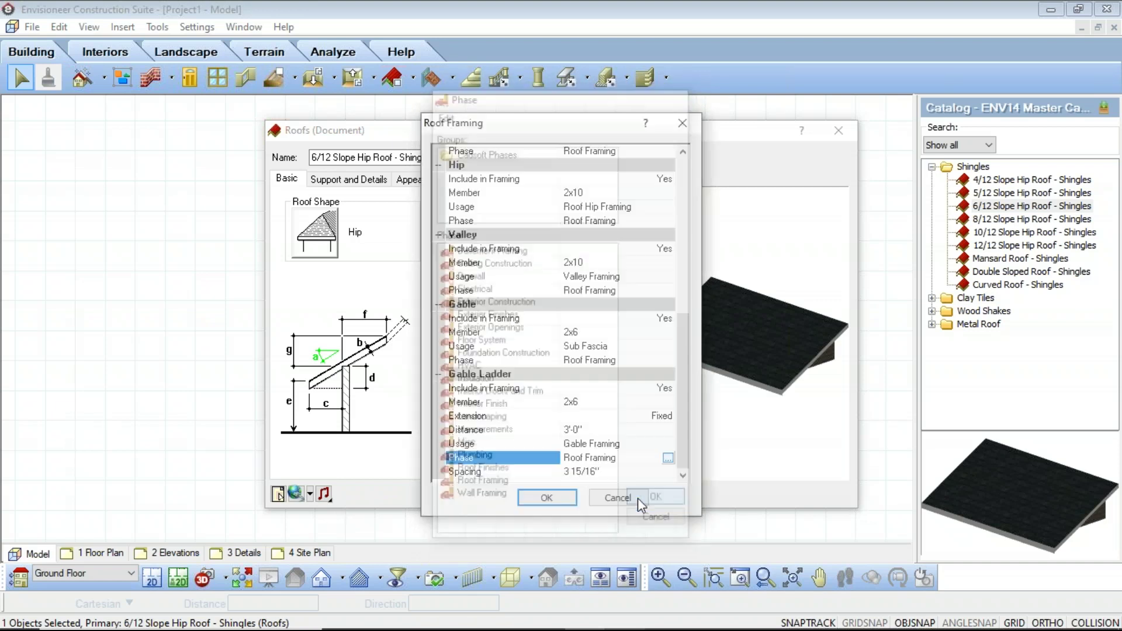
# Set the gable ladder's spacing to 2' and accept the roof framing settings.
pyautogui.click(613, 473)
pyautogui.press('Return')
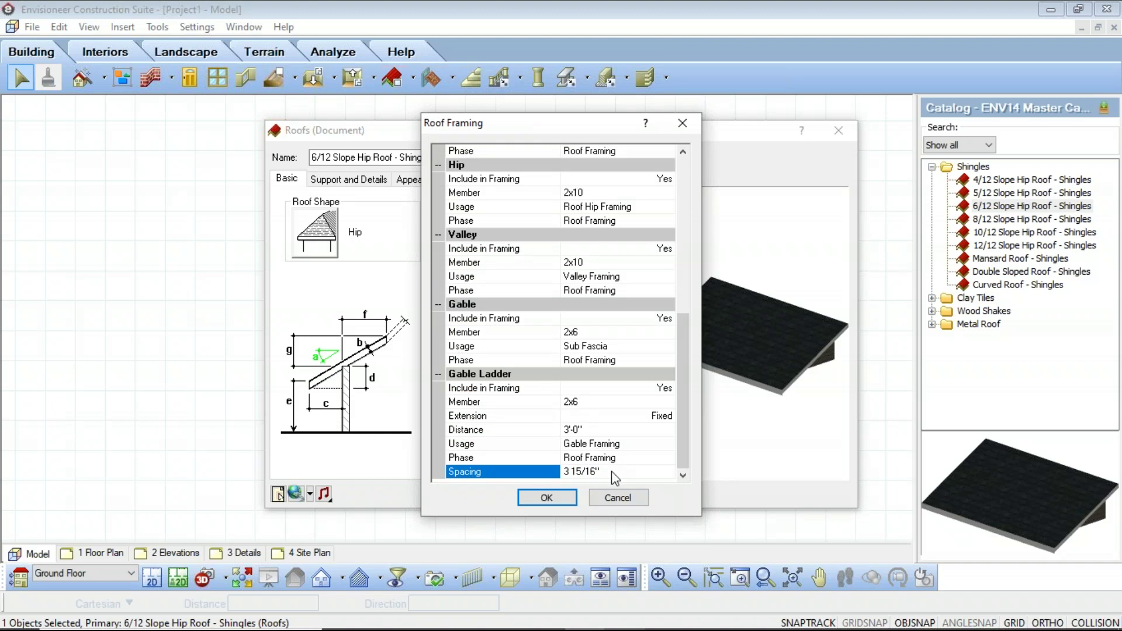
pyautogui.click(613, 474)
pyautogui.write("2'")
pyautogui.click(612, 431)
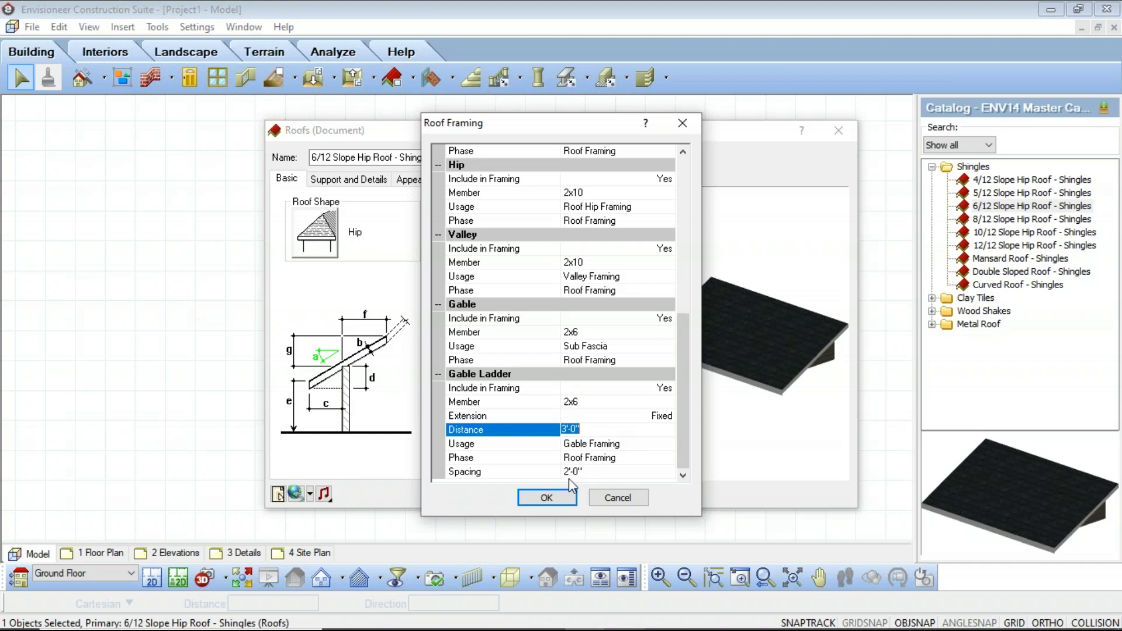
pyautogui.click(546, 497)
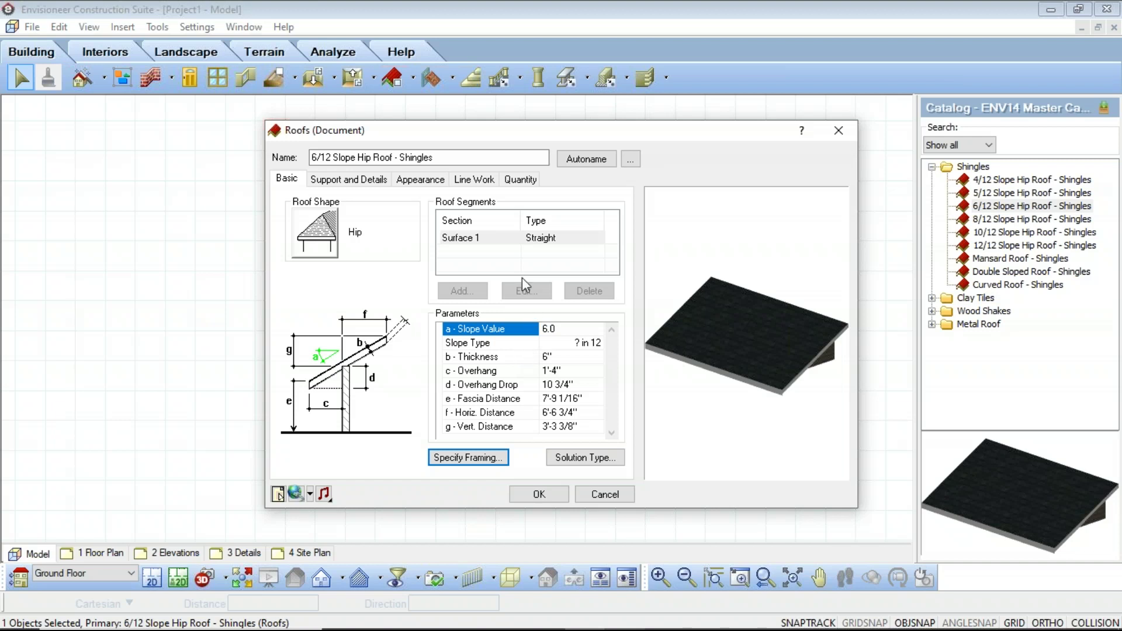
# Try the Truss support type in the roof's support details, and return it to Rafter.
pyautogui.click(362, 181)
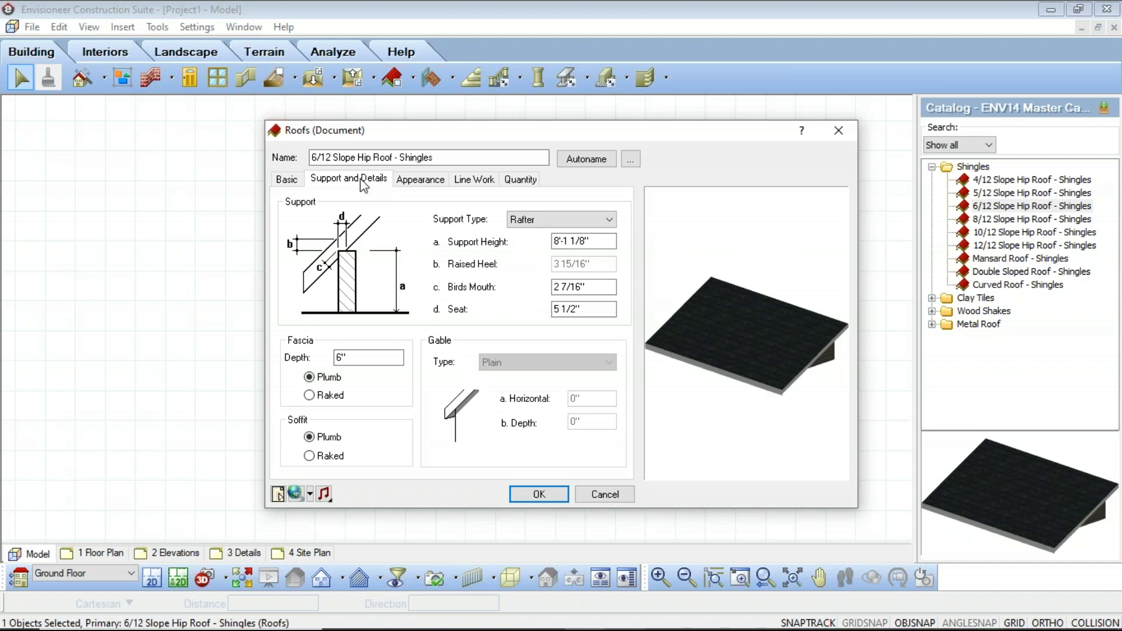
pyautogui.click(561, 220)
pyautogui.click(556, 238)
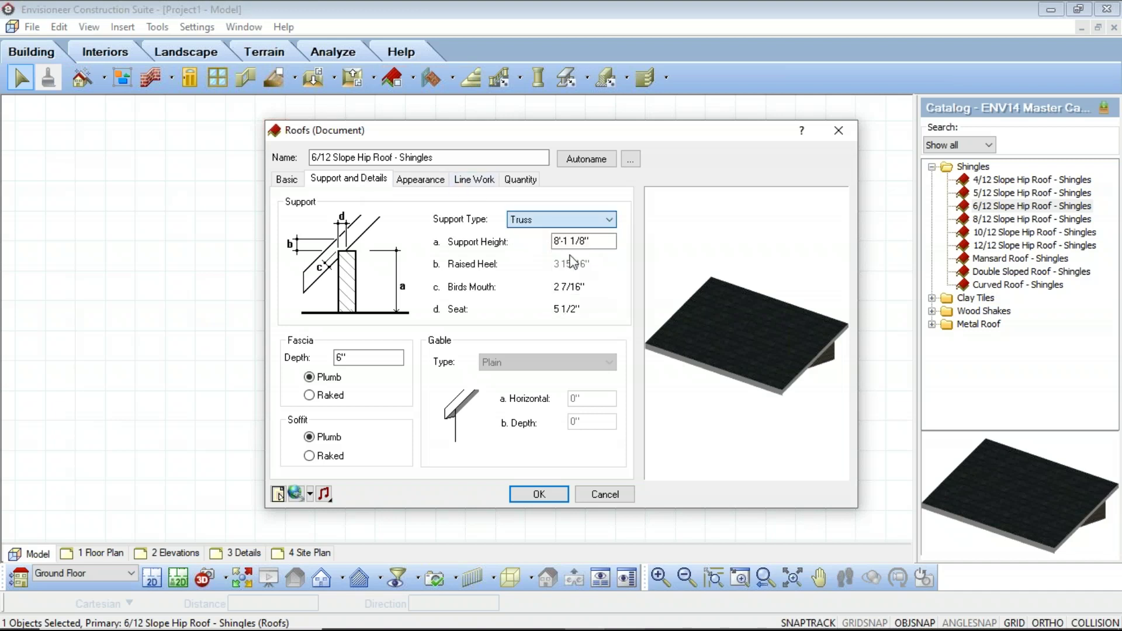
pyautogui.click(589, 264)
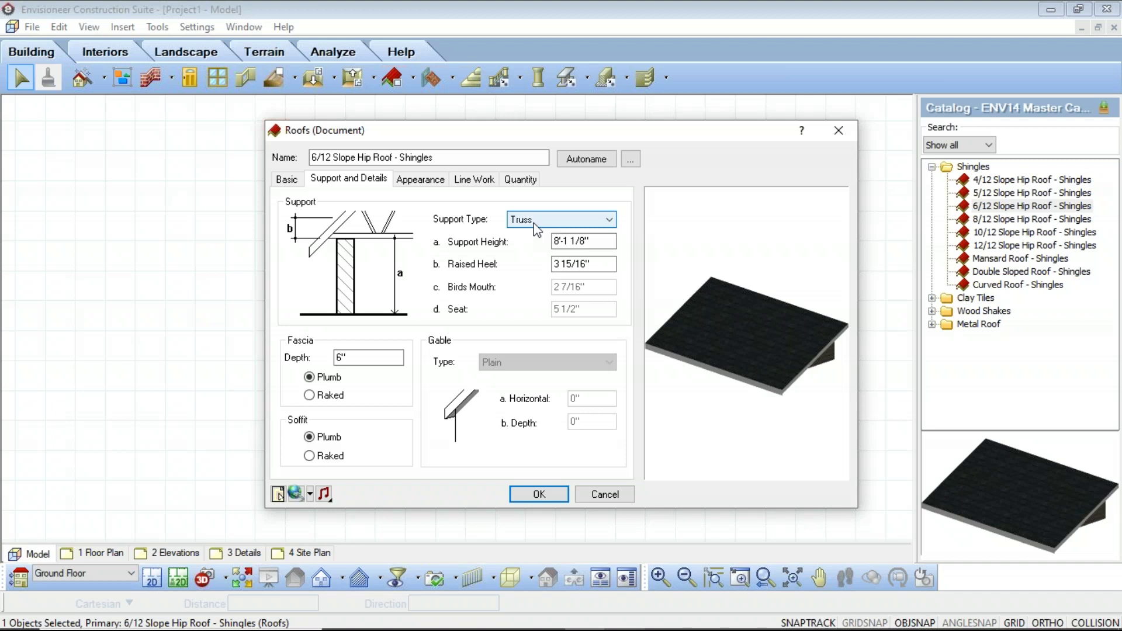
pyautogui.click(592, 222)
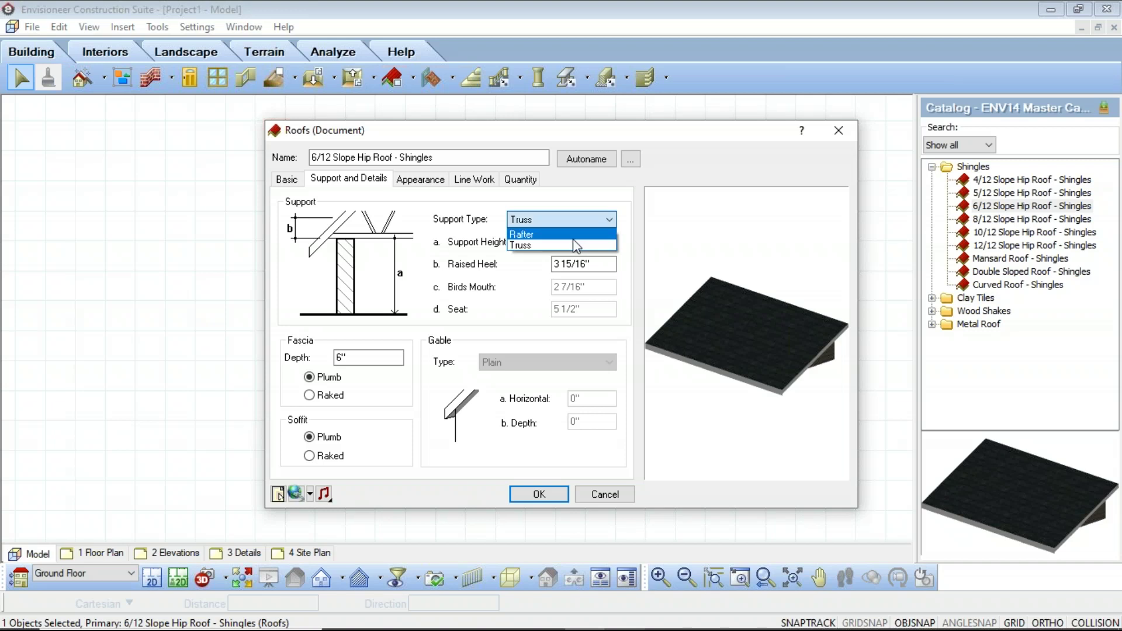
pyautogui.click(571, 244)
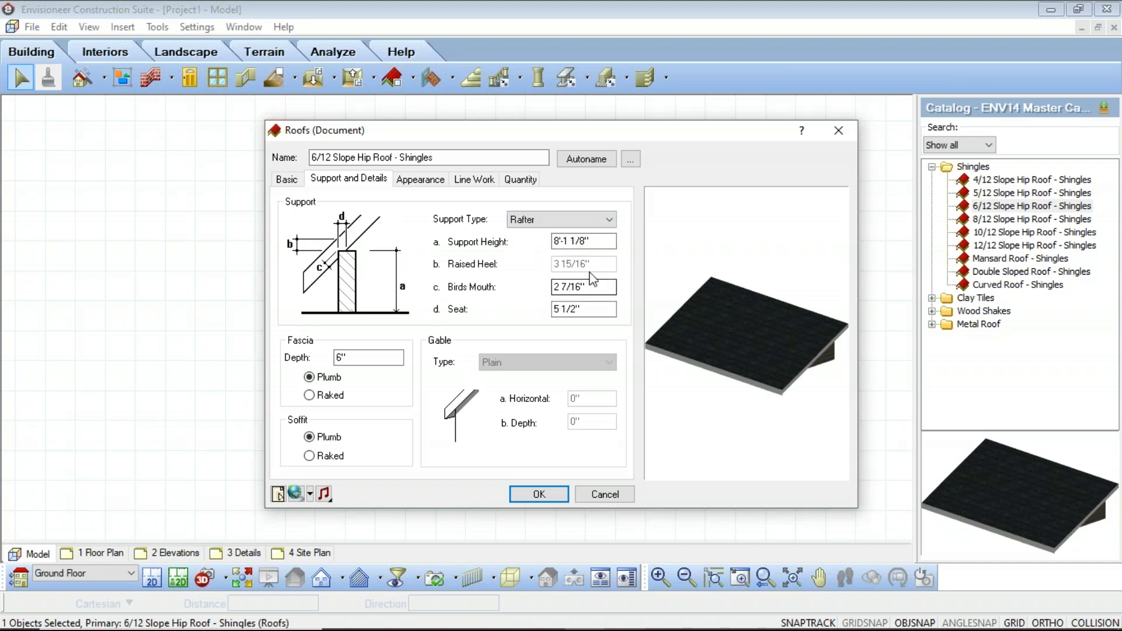
pyautogui.click(604, 241)
# Accept the roof properties and display the roof's framing in a 3D Perspective view.
pyautogui.click(533, 495)
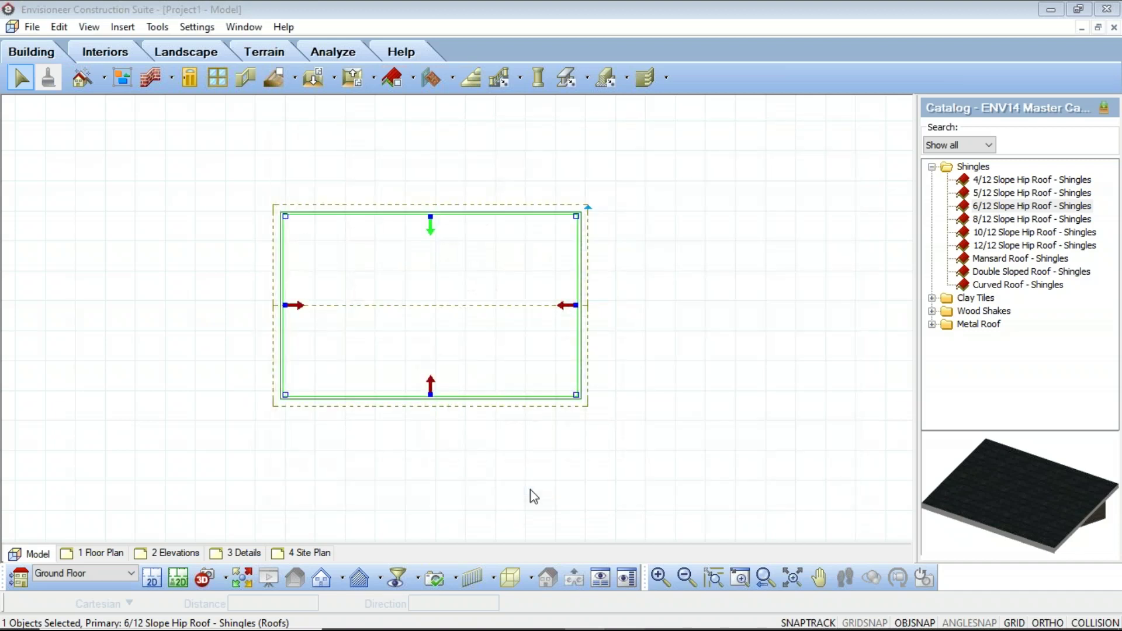
pyautogui.click(203, 584)
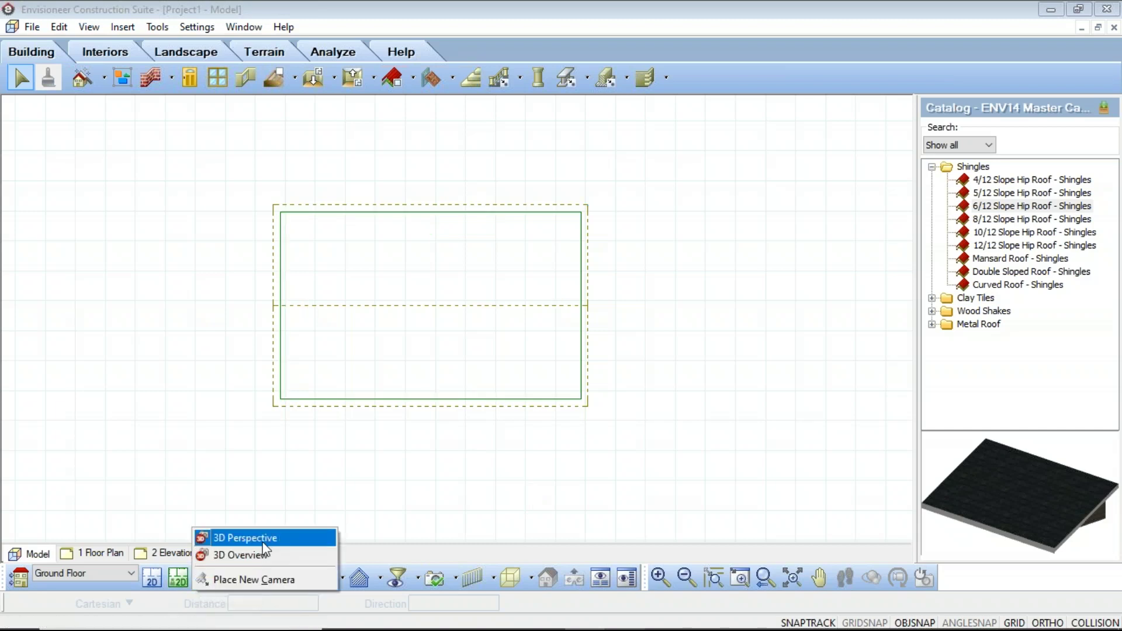
pyautogui.click(263, 539)
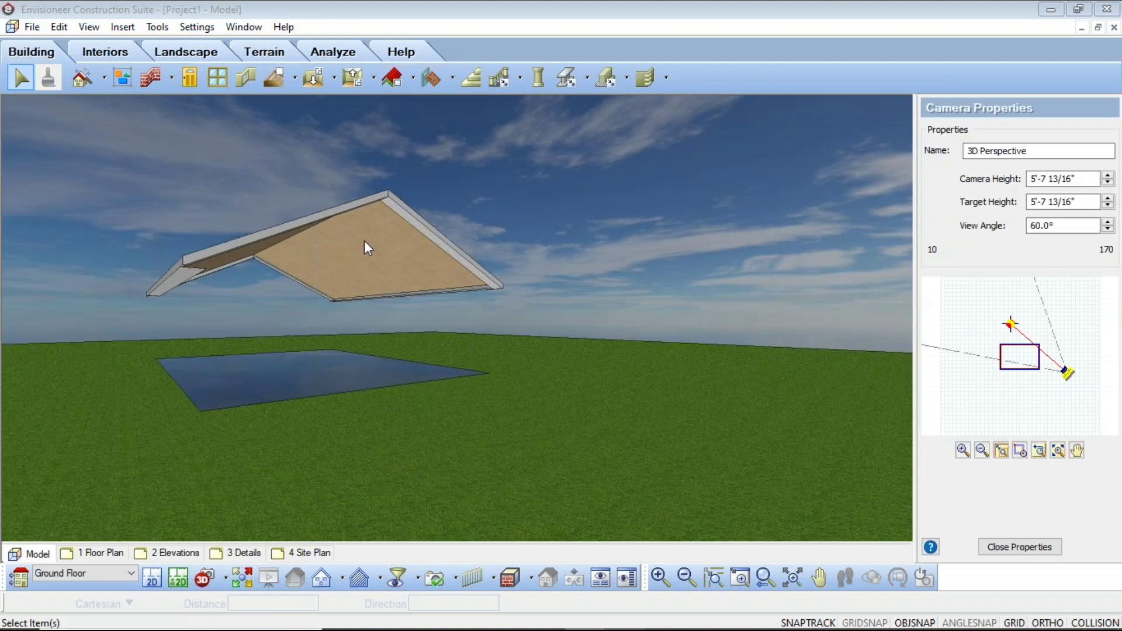
pyautogui.click(494, 577)
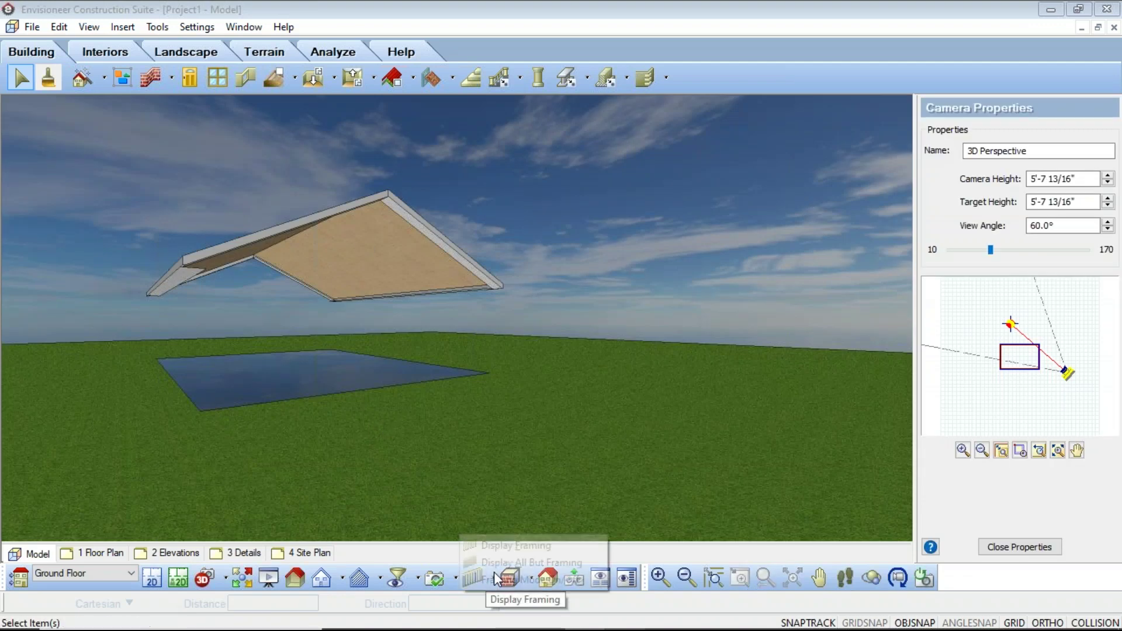
pyautogui.click(493, 545)
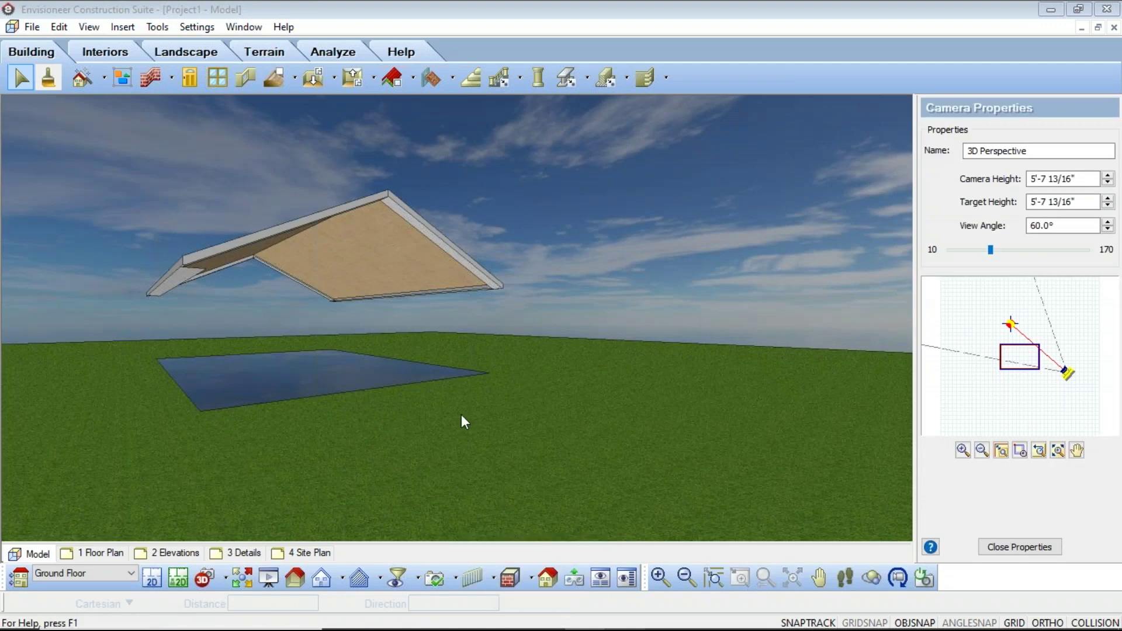
# Examine the rafters, gable ladder and wall framing in the 3D Perspective view from close up and from the building's corner.
pyautogui.click(819, 578)
pyautogui.moveTo(325, 359); pyautogui.dragTo(792, 538)
pyautogui.click(847, 575)
pyautogui.moveTo(666, 507); pyautogui.dragTo(834, 339)
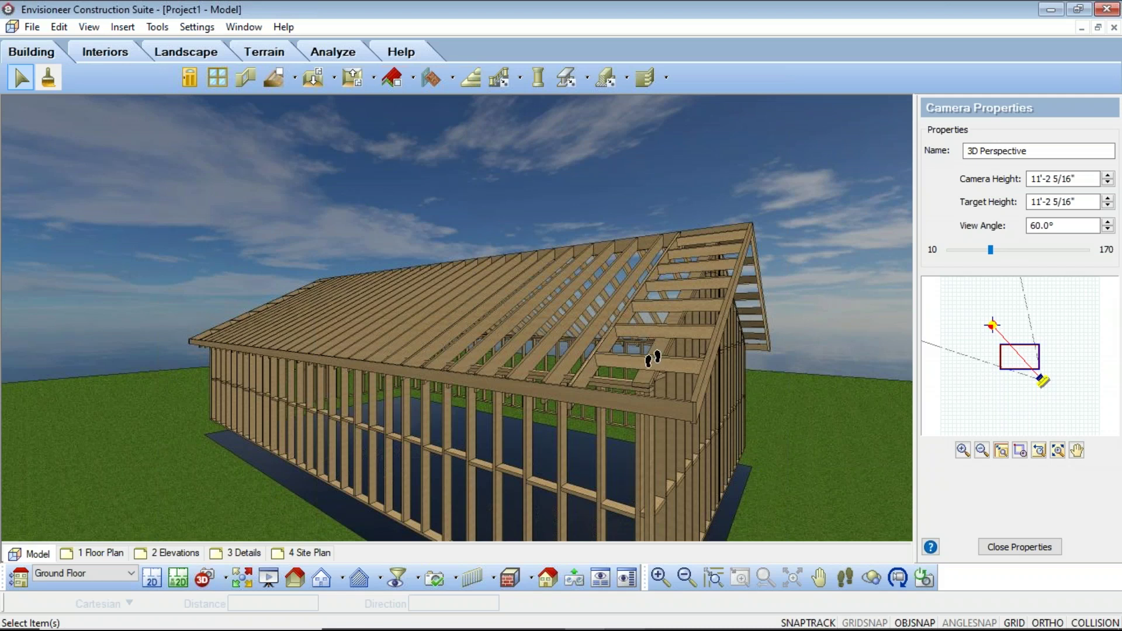
pyautogui.moveTo(703, 403)
pyautogui.mouseDown()
pyautogui.moveTo(714, 238)
pyautogui.moveTo(754, 284)
pyautogui.moveTo(882, 248)
pyautogui.moveTo(541, 250)
pyautogui.moveTo(358, 344)
pyautogui.moveTo(389, 416)
pyautogui.moveTo(449, 456)
pyautogui.mouseUp()
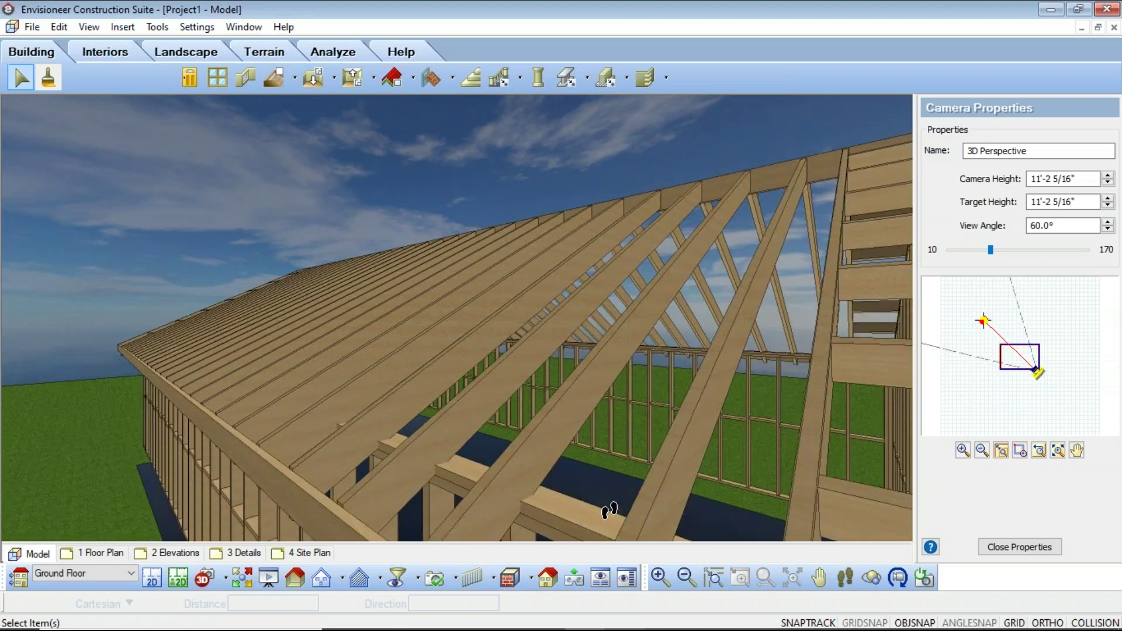
pyautogui.moveTo(677, 260)
pyautogui.mouseDown()
pyautogui.moveTo(476, 267)
pyautogui.moveTo(443, 310)
pyautogui.moveTo(456, 321)
pyautogui.mouseUp()
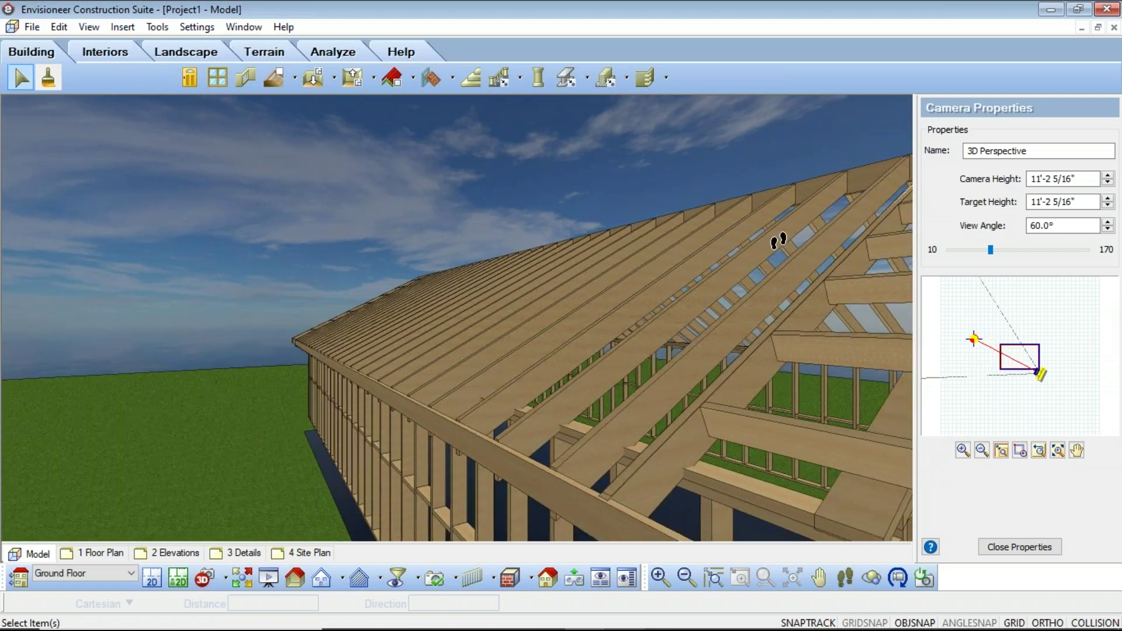
pyautogui.moveTo(633, 330)
pyautogui.mouseDown()
pyautogui.moveTo(726, 416)
pyautogui.moveTo(634, 421)
pyautogui.moveTo(555, 444)
pyautogui.mouseUp()
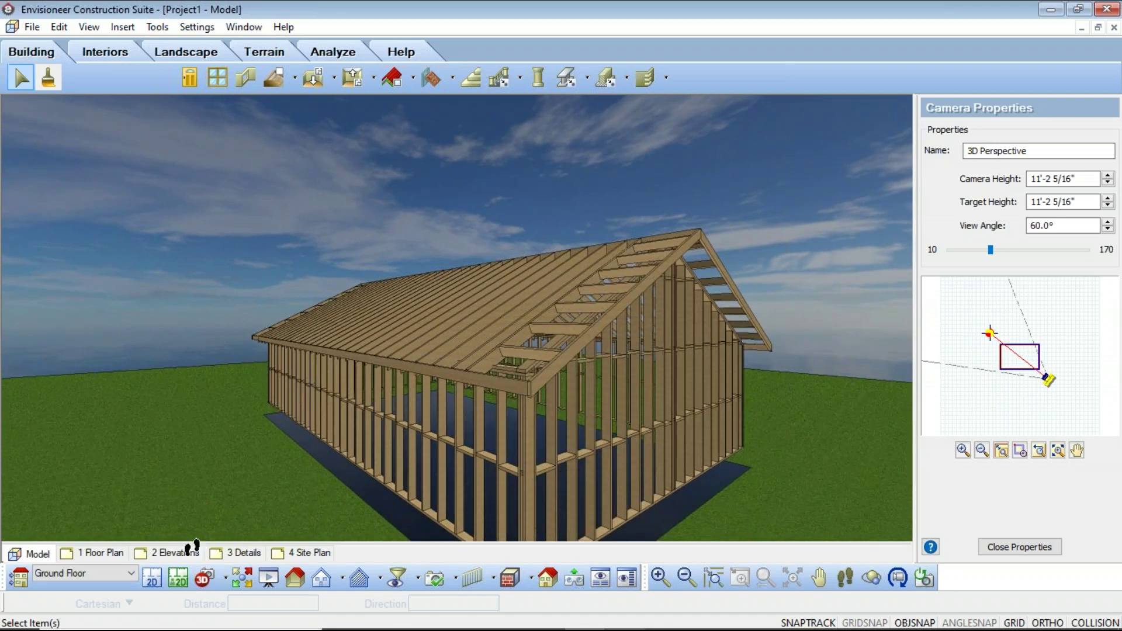
# Return to the 2D plan view and turn off the framing display so the building elements are shown instead.
pyautogui.click(152, 577)
pyautogui.click(507, 579)
pyautogui.click(469, 545)
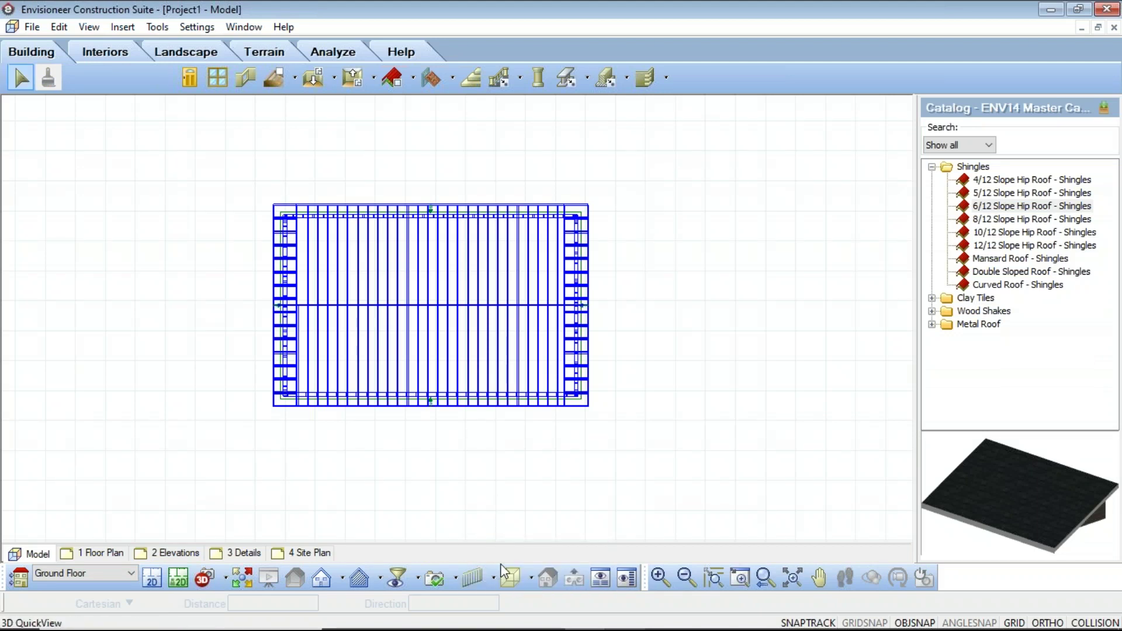
pyautogui.click(493, 578)
pyautogui.click(475, 560)
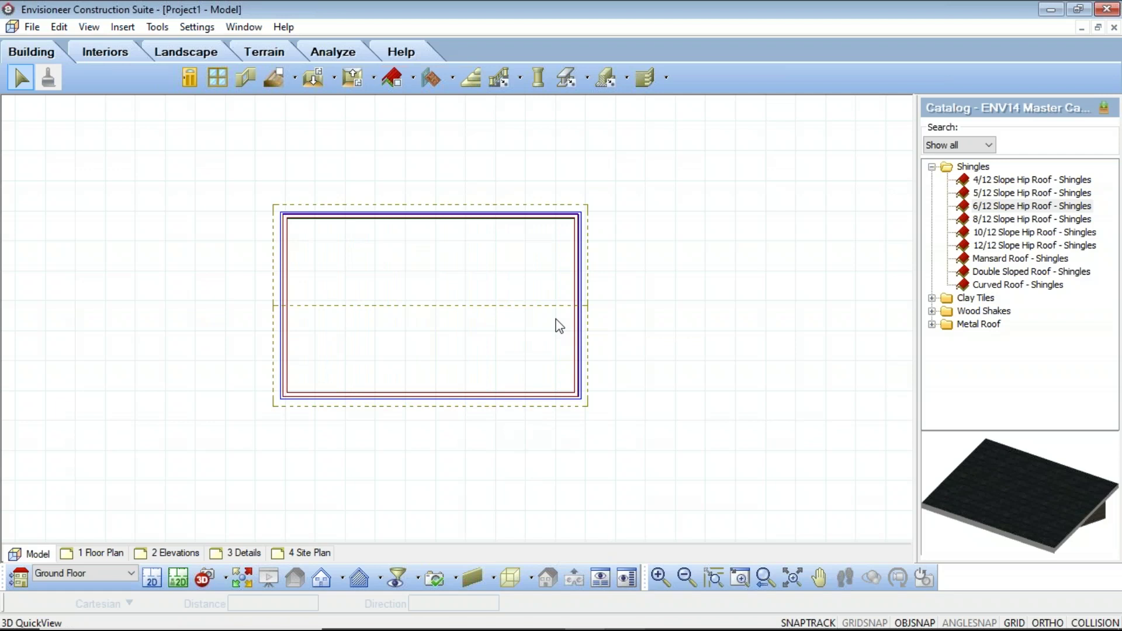
# Hide the walls on all locations through the view filter.
pyautogui.click(419, 585)
pyautogui.click(416, 477)
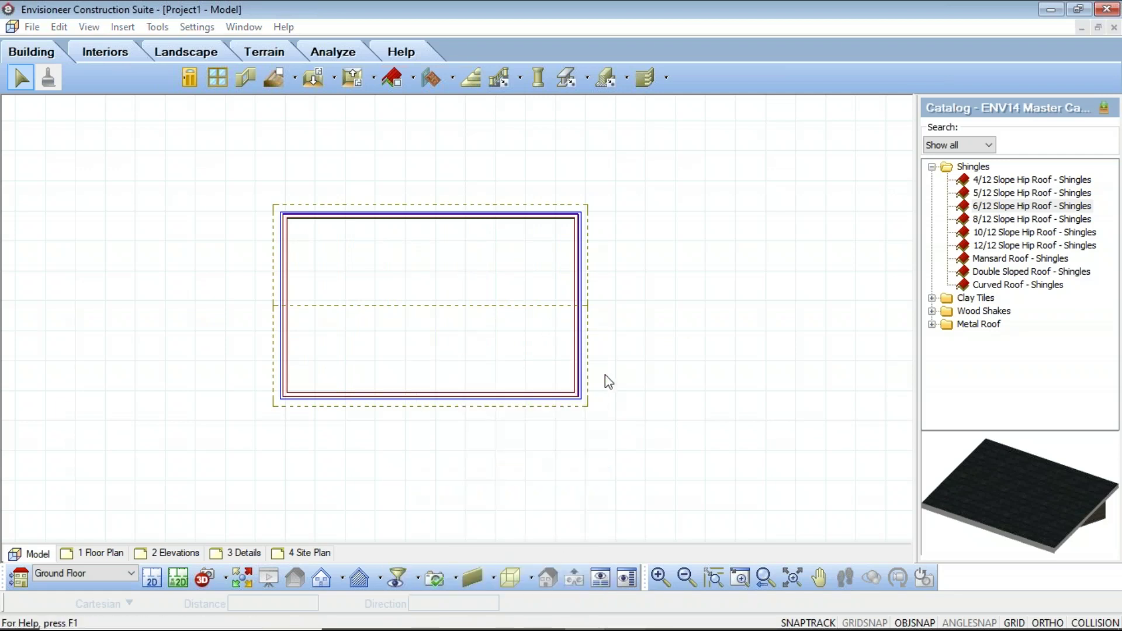
pyautogui.click(504, 274)
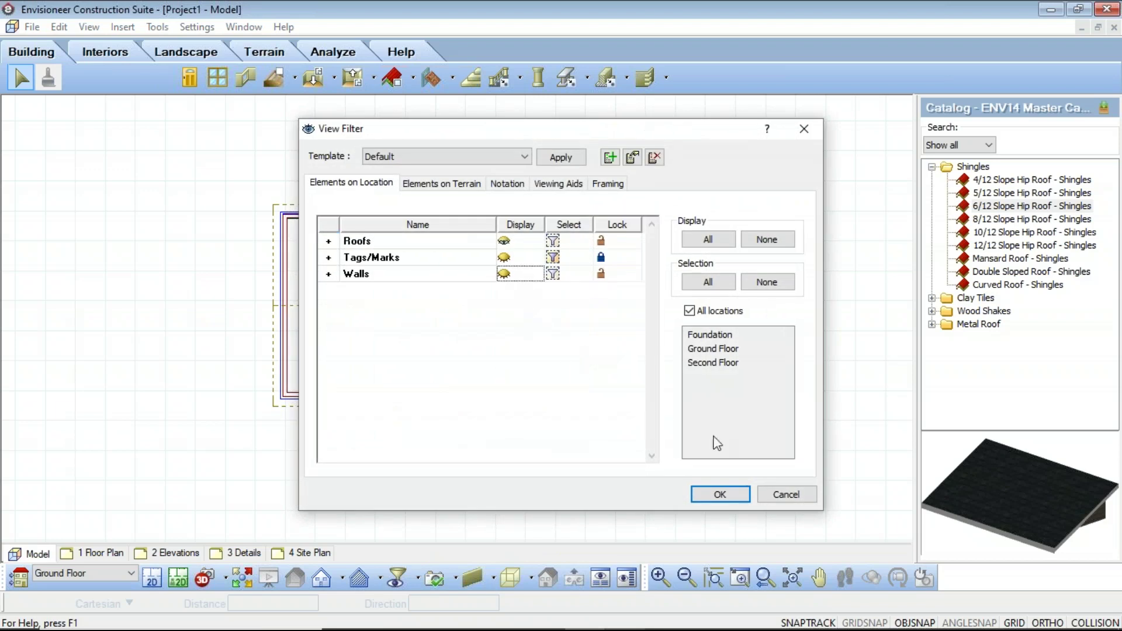
pyautogui.click(743, 500)
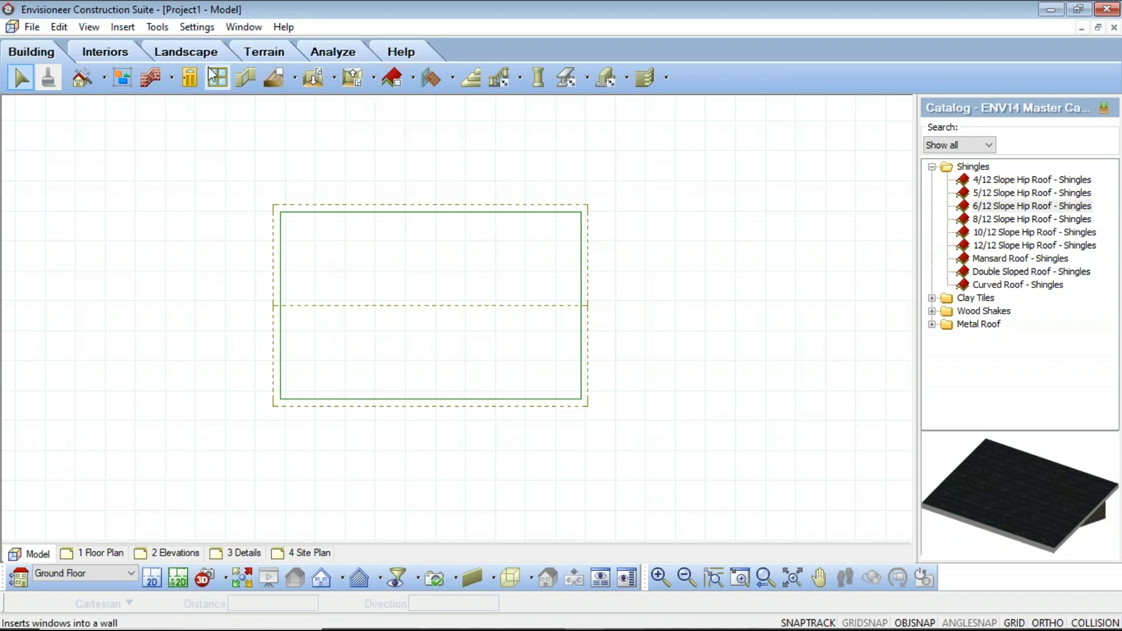
pyautogui.click(120, 27)
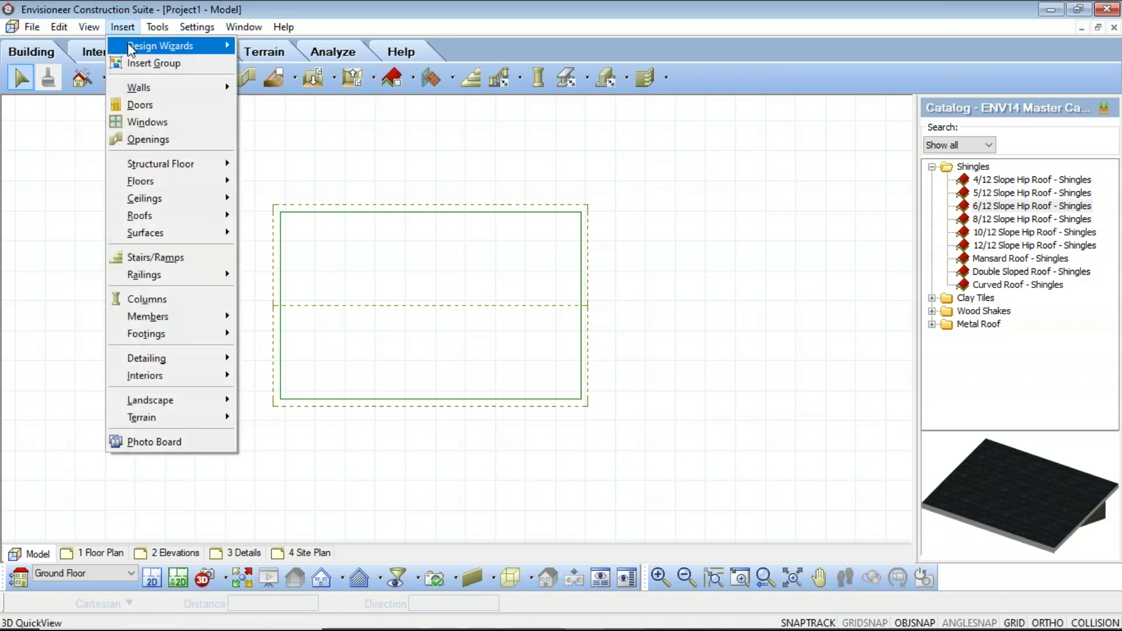
pyautogui.moveTo(169, 217)
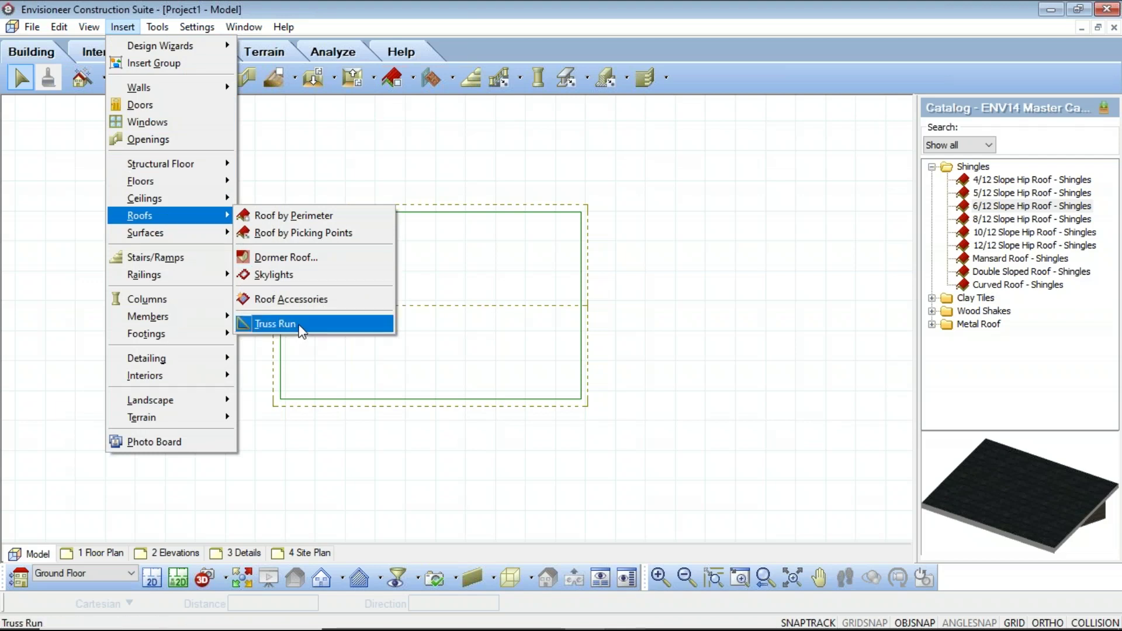
pyautogui.click(572, 2)
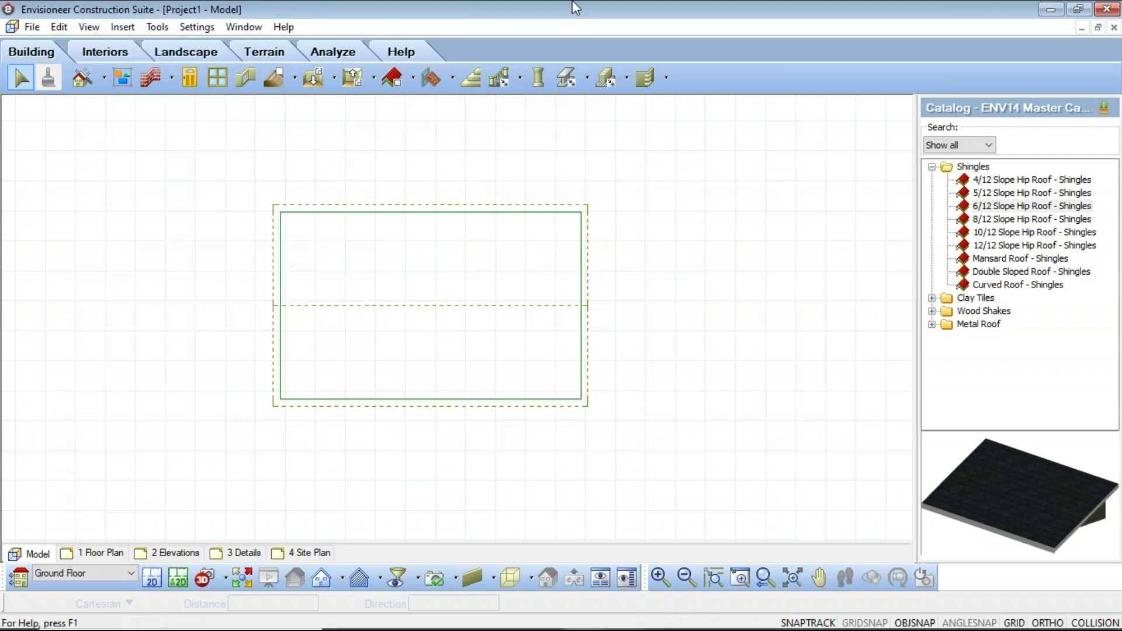
# Insert a Fink Truss run across the roof between its two gable ends, accepting that the hidden truss element is turned on.
pyautogui.click(412, 82)
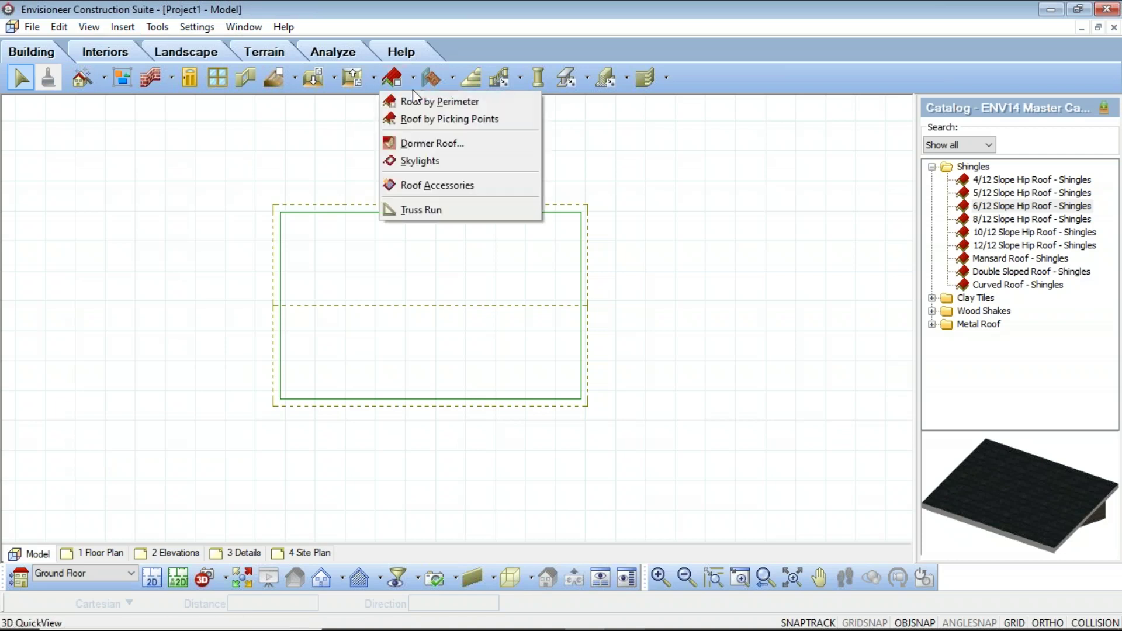
pyautogui.click(421, 215)
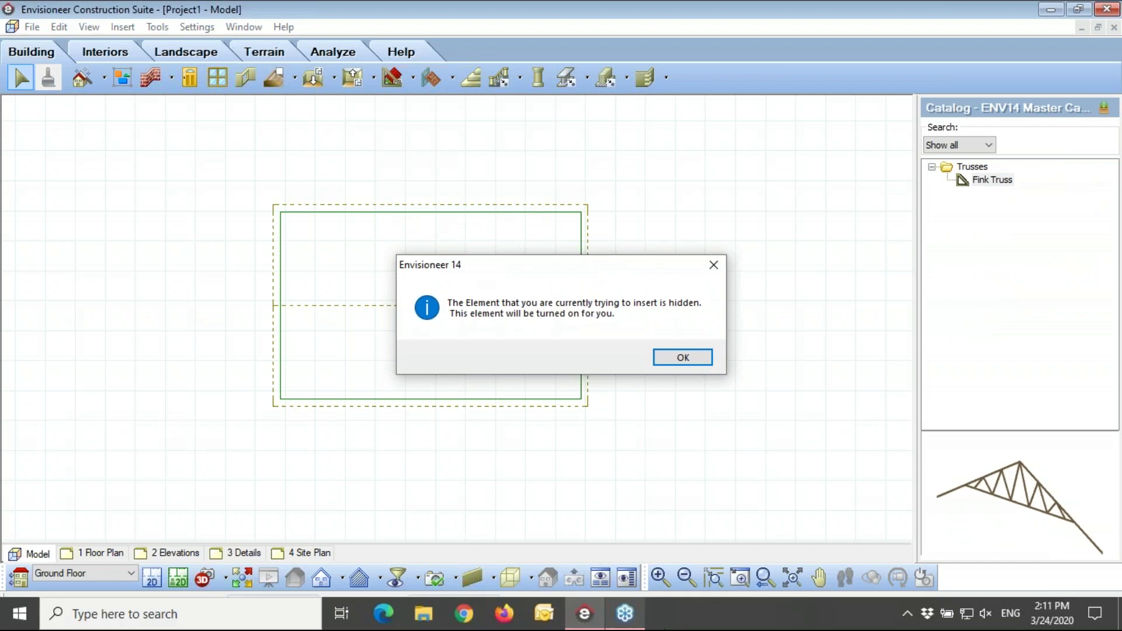
pyautogui.click(678, 358)
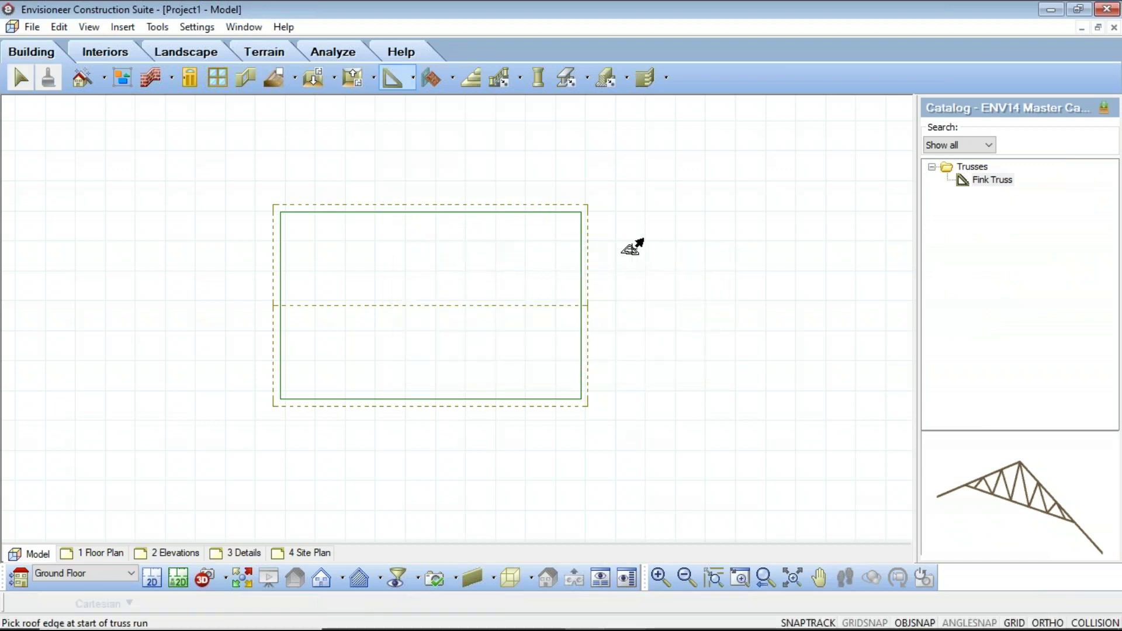
pyautogui.click(988, 181)
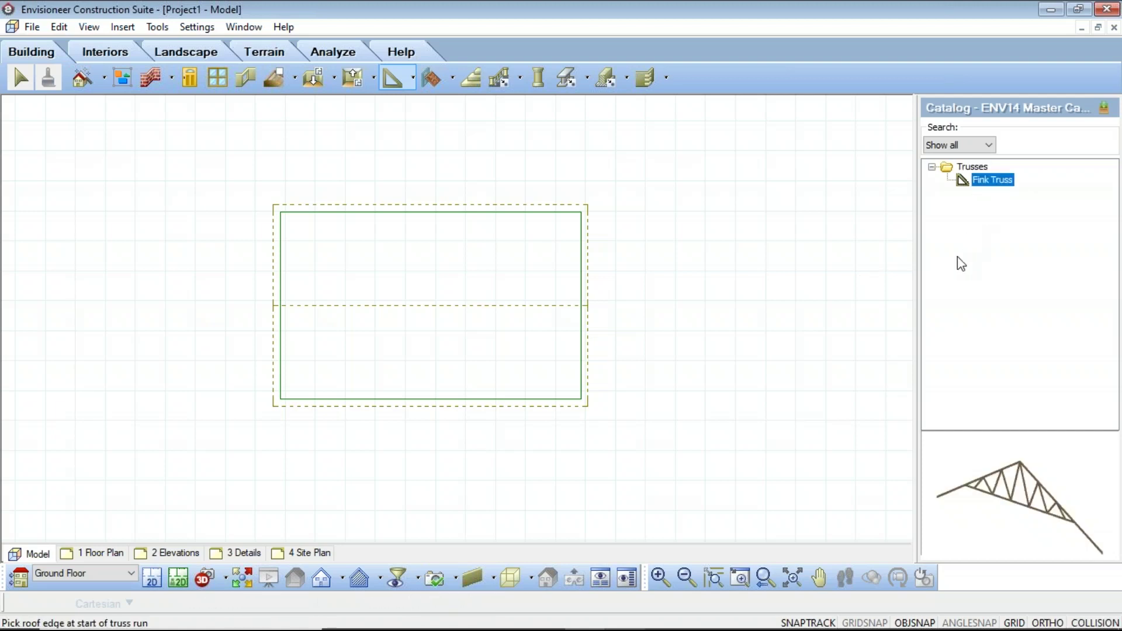
pyautogui.click(589, 306)
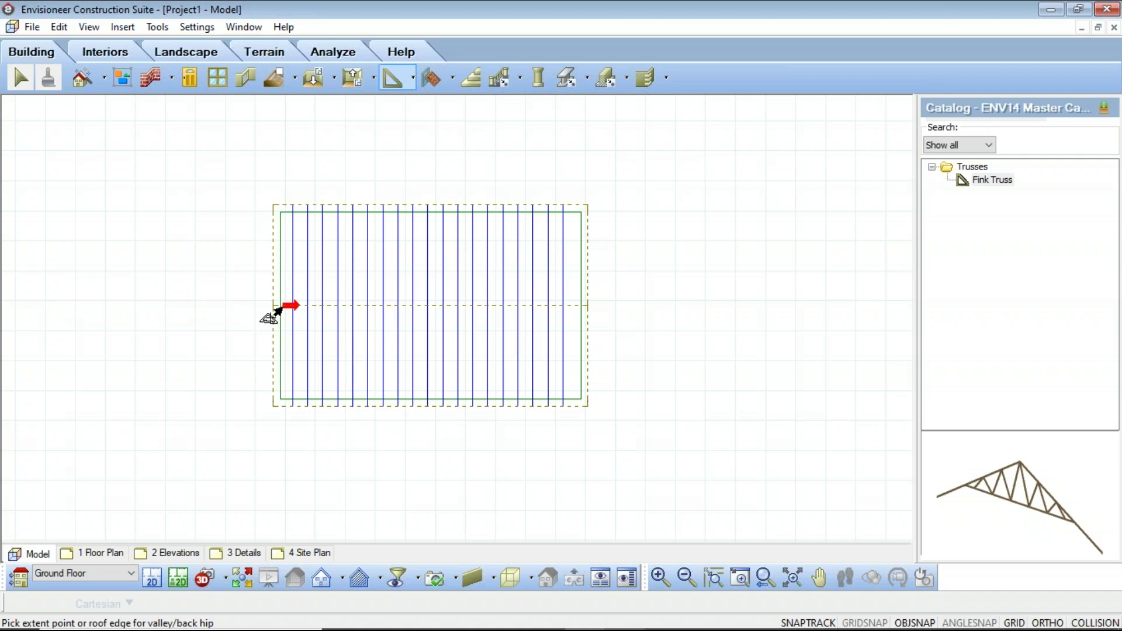
pyautogui.rightClick(377, 379)
pyautogui.click(405, 390)
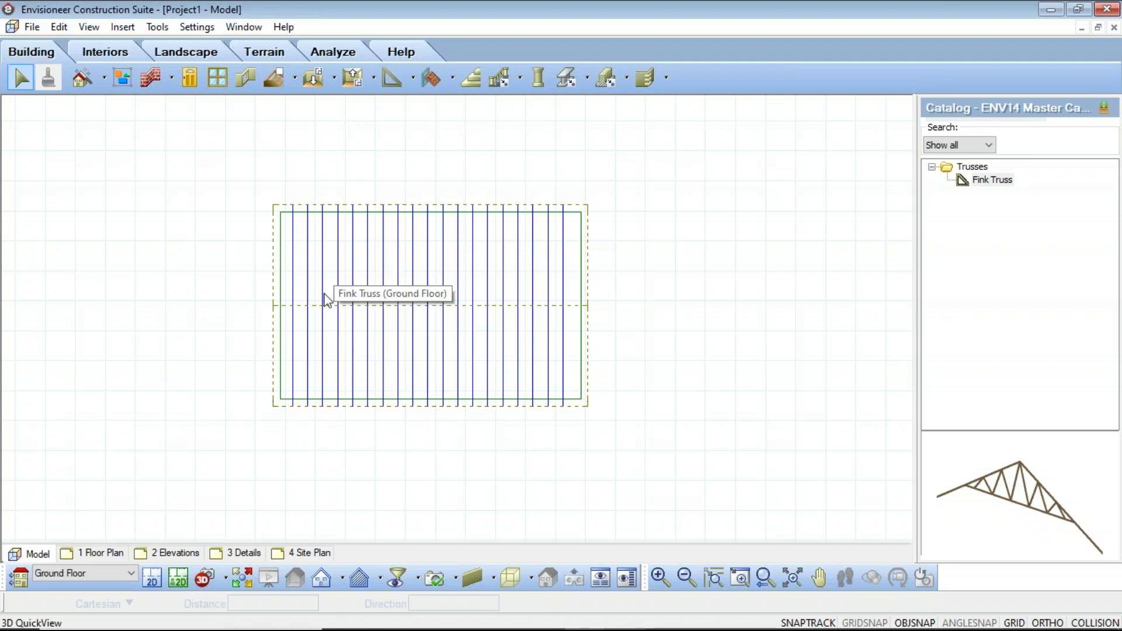
# Set both the front offset and the back offset of the Fink Truss run to 1'.
pyautogui.doubleClick(294, 346)
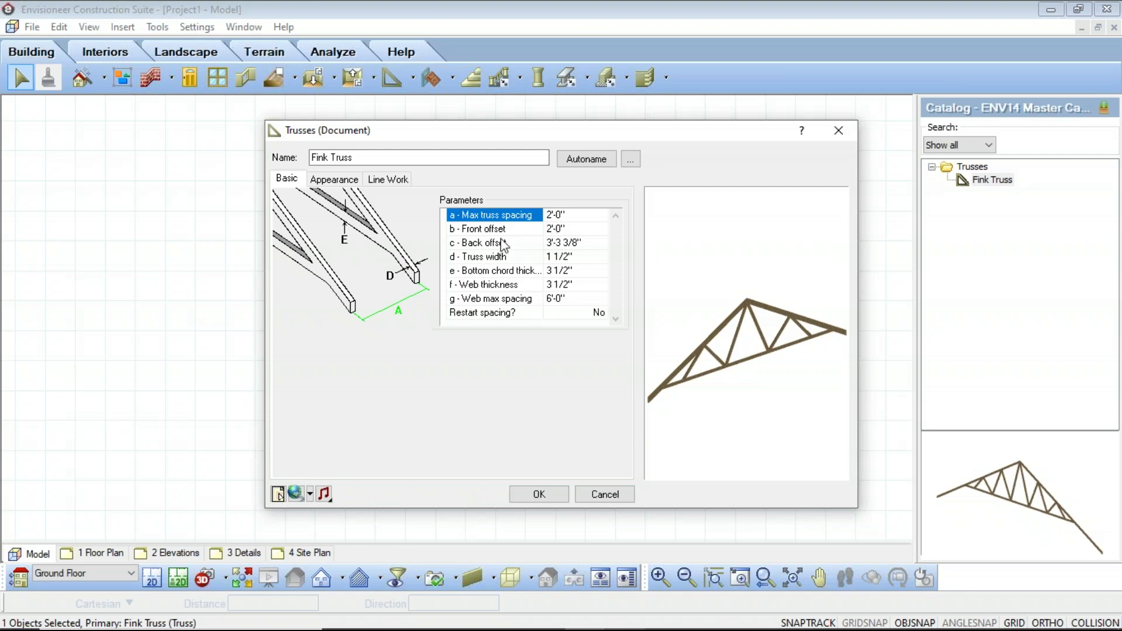
pyautogui.click(569, 230)
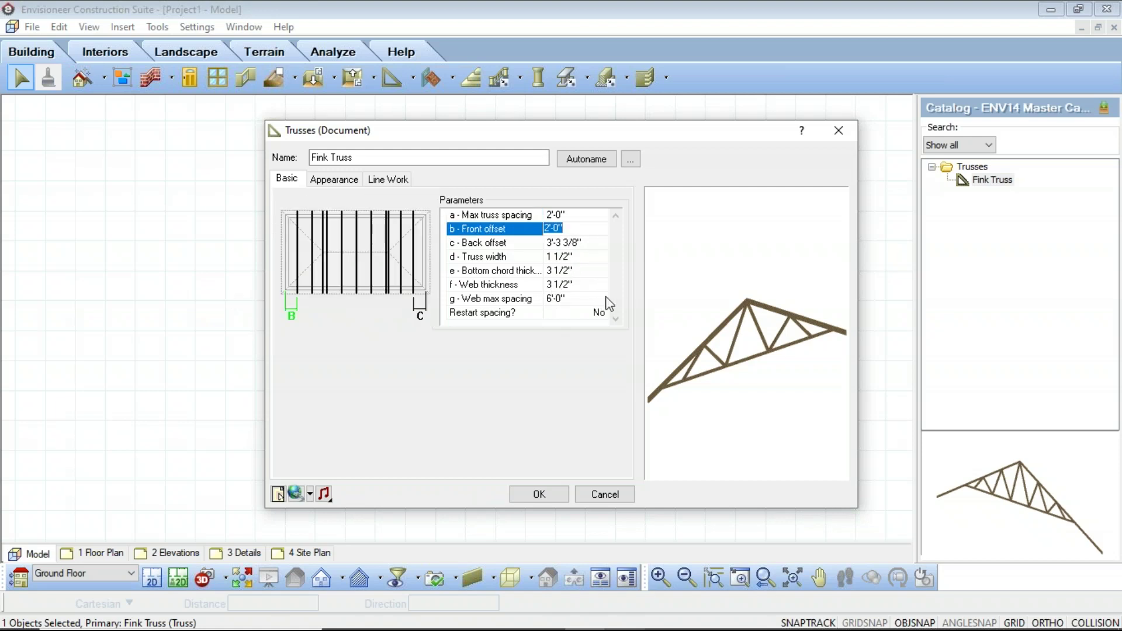
pyautogui.write("1'")
pyautogui.click(586, 246)
pyautogui.write("1'")
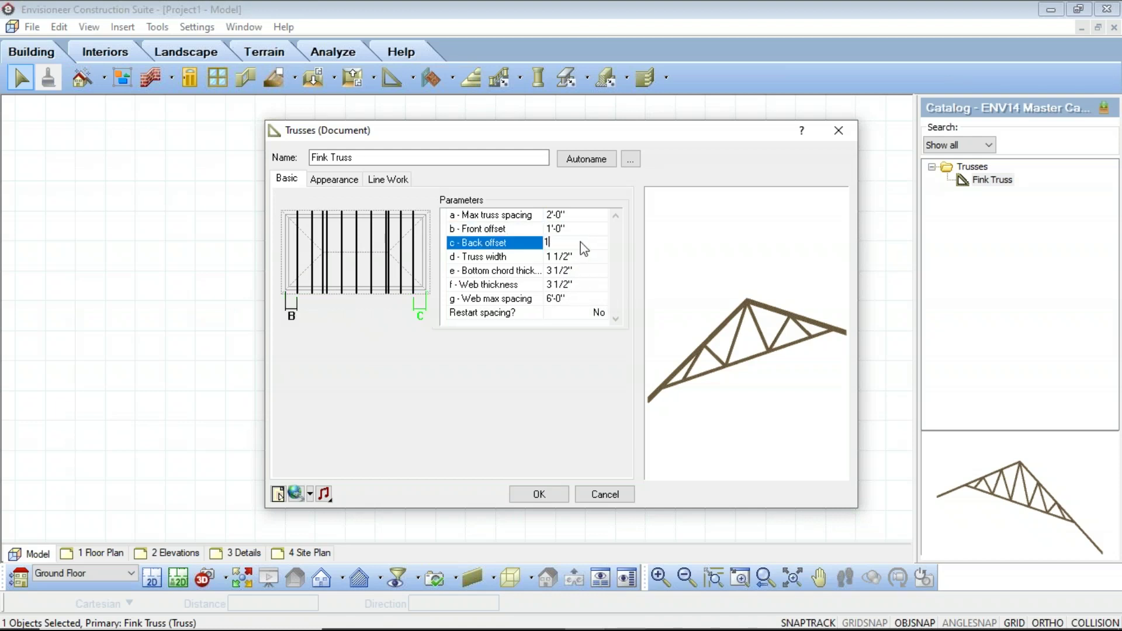
pyautogui.click(578, 231)
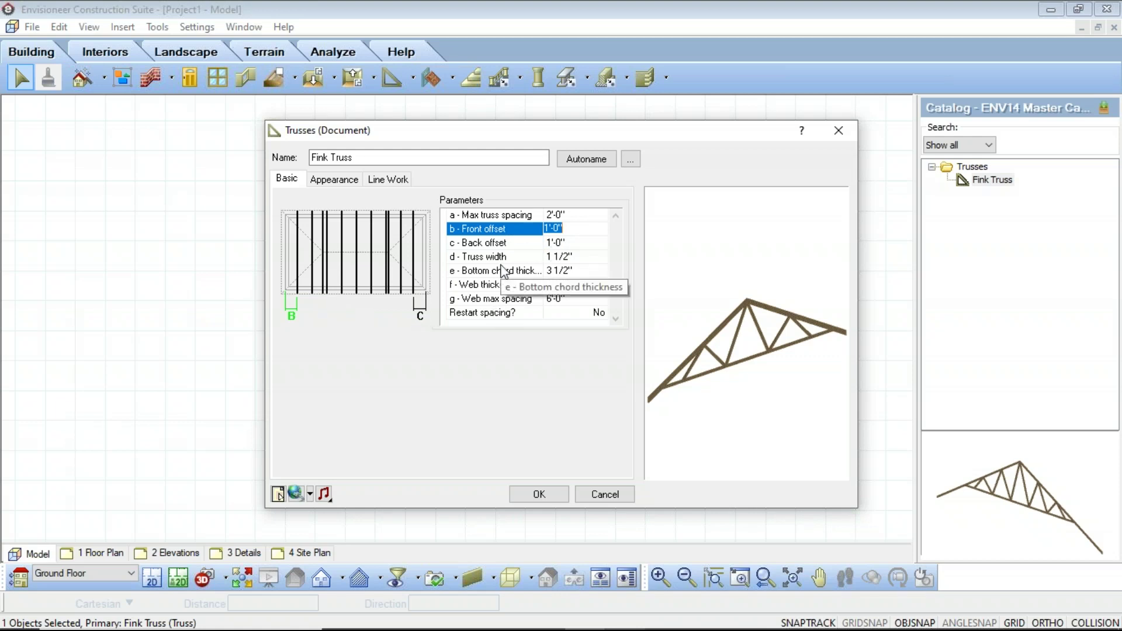
# Review the truss width, bottom chord thickness, web thickness and web max spacing, and accept the truss properties.
pyautogui.click(565, 260)
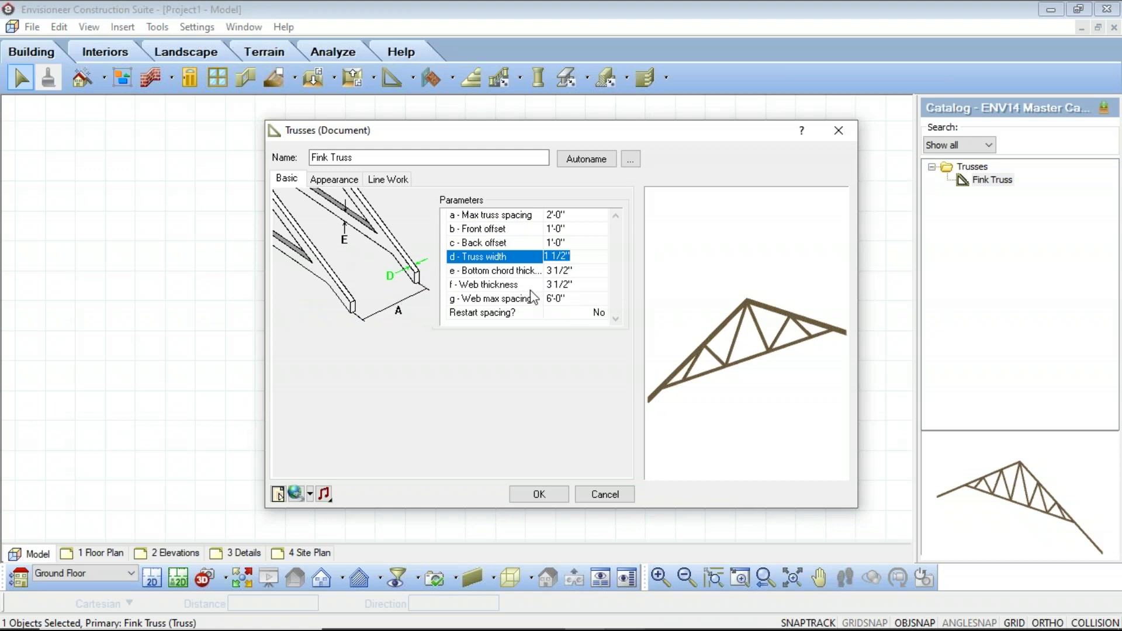
pyautogui.click(531, 271)
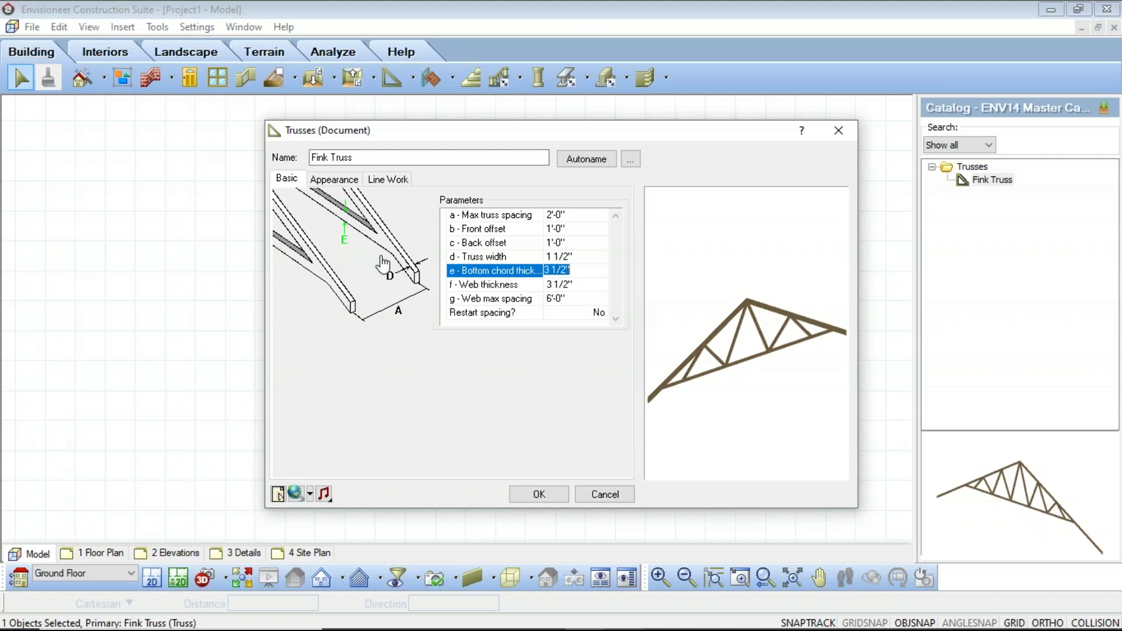
pyautogui.click(520, 287)
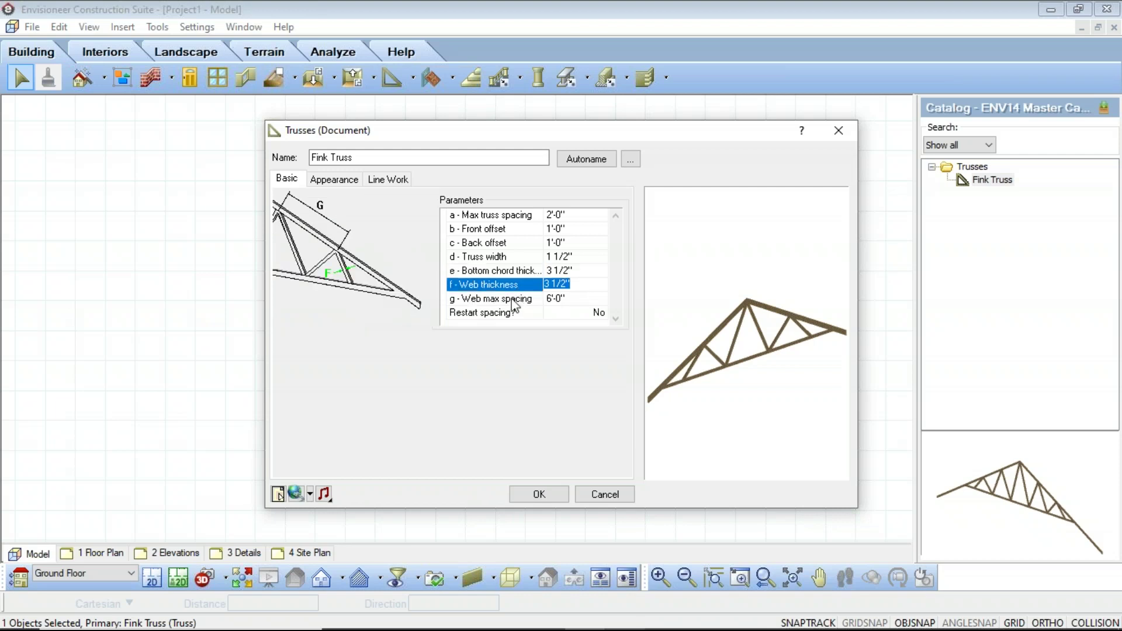
pyautogui.click(514, 299)
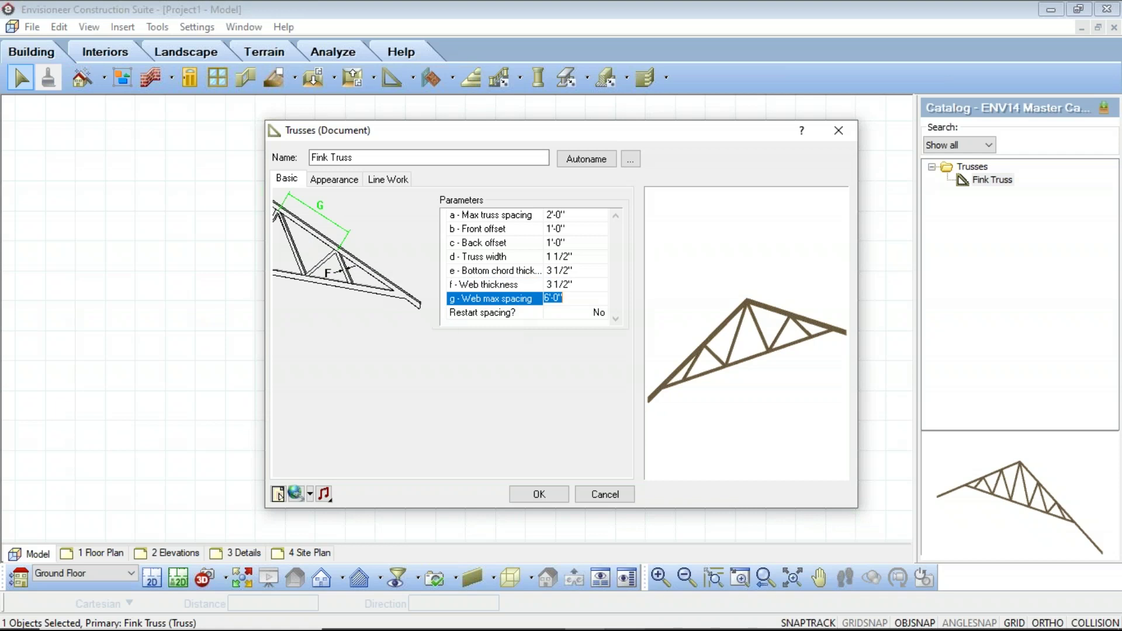
pyautogui.click(496, 286)
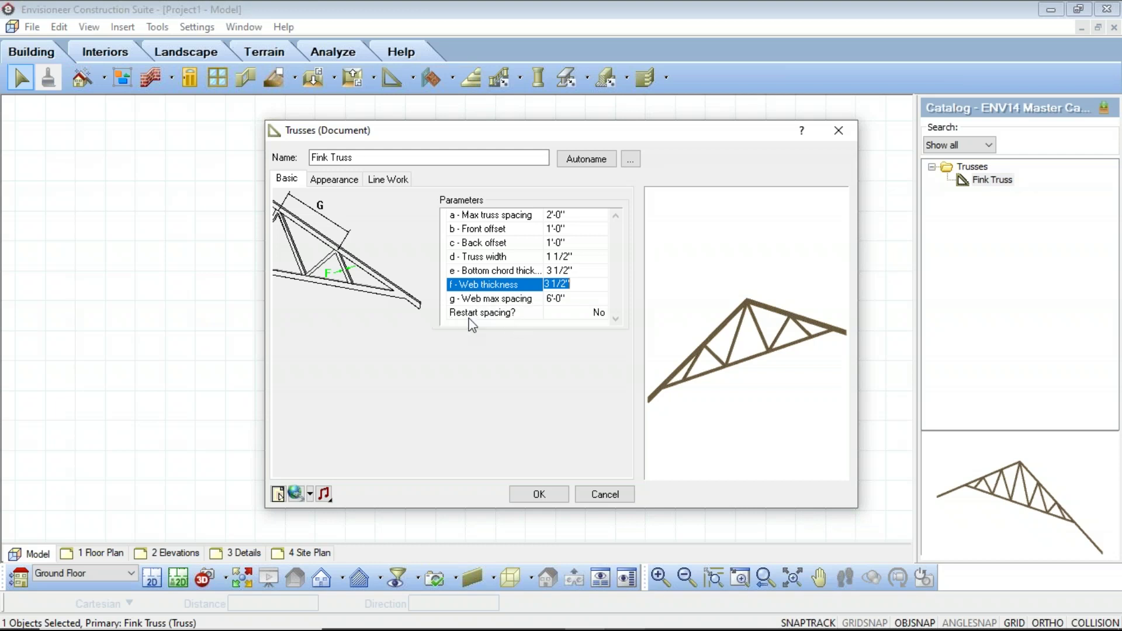
pyautogui.click(549, 493)
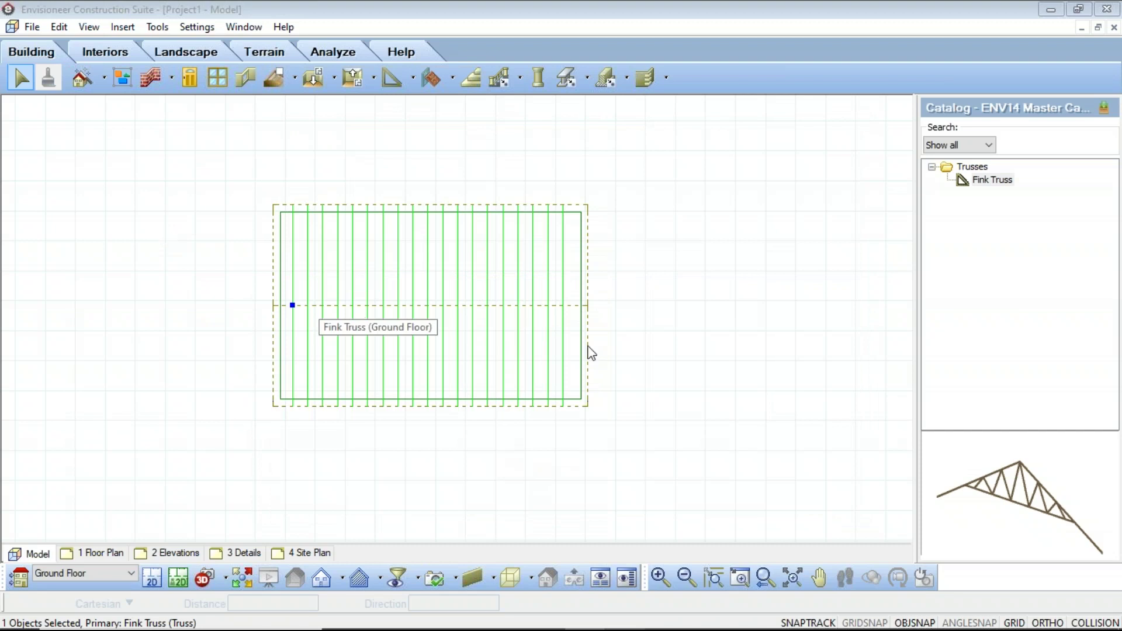
pyautogui.click(646, 323)
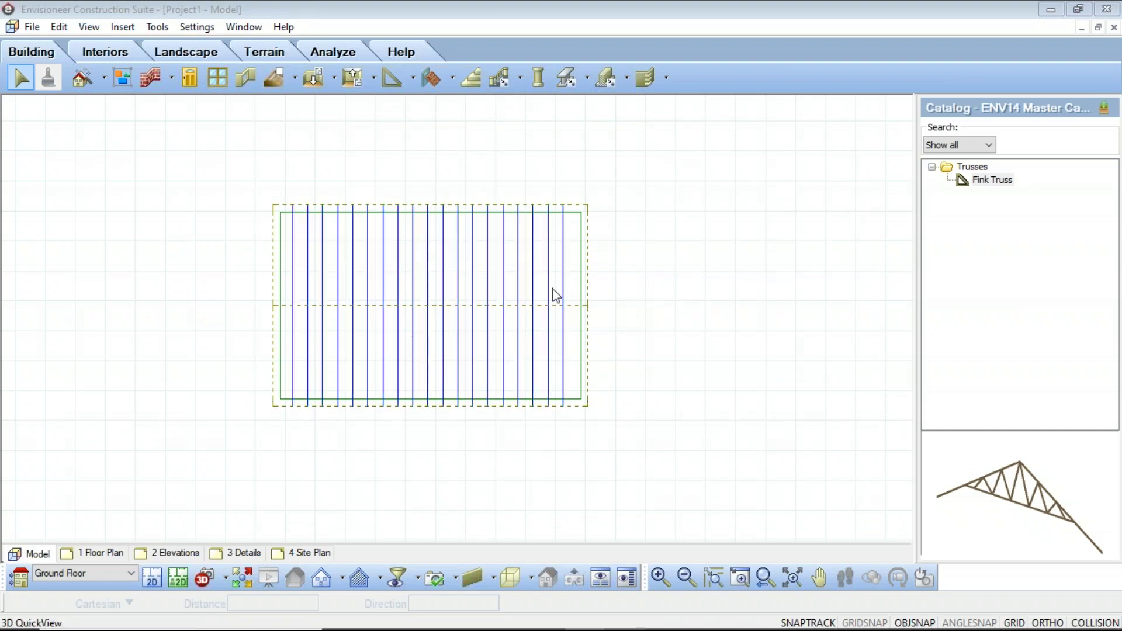
# Display the Fink Truss run in the 3D Perspective view and examine it from below the gable end.
pyautogui.click(567, 279)
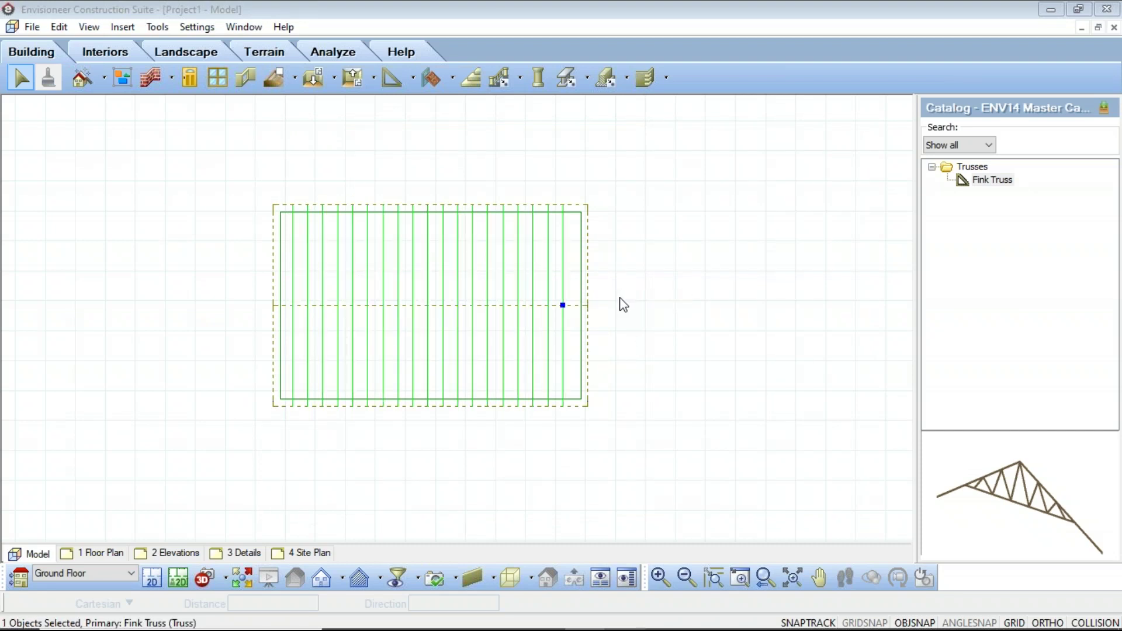
pyautogui.click(203, 581)
pyautogui.click(203, 582)
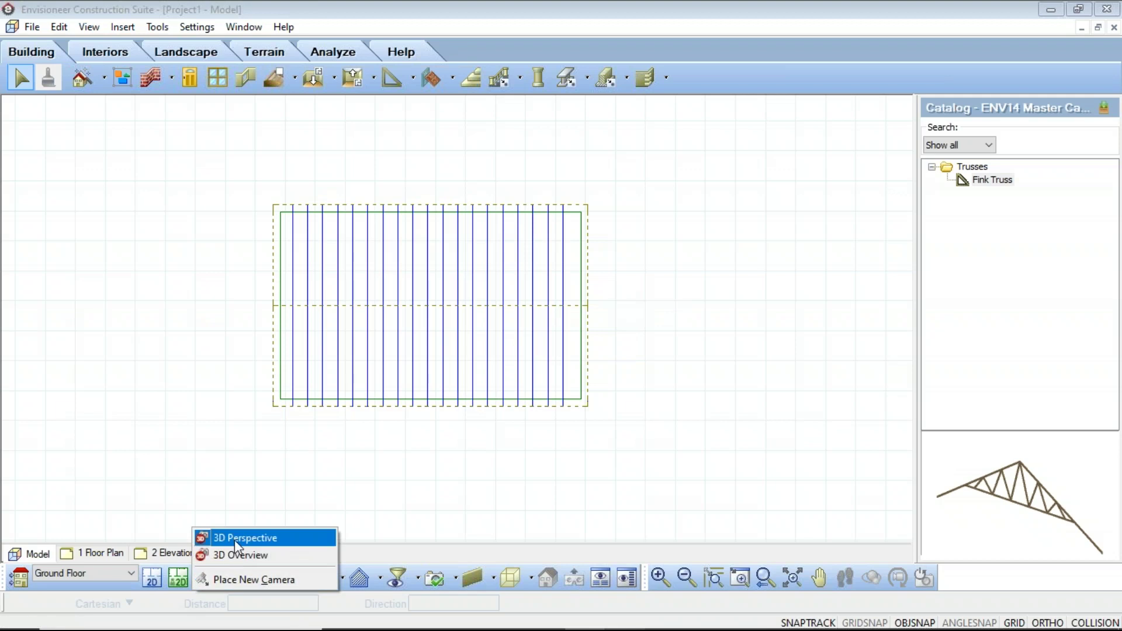
pyautogui.click(234, 538)
pyautogui.moveTo(635, 485); pyautogui.dragTo(316, 263)
pyautogui.moveTo(314, 251); pyautogui.dragTo(331, 285)
pyautogui.rightClick(331, 285)
pyautogui.click(331, 283)
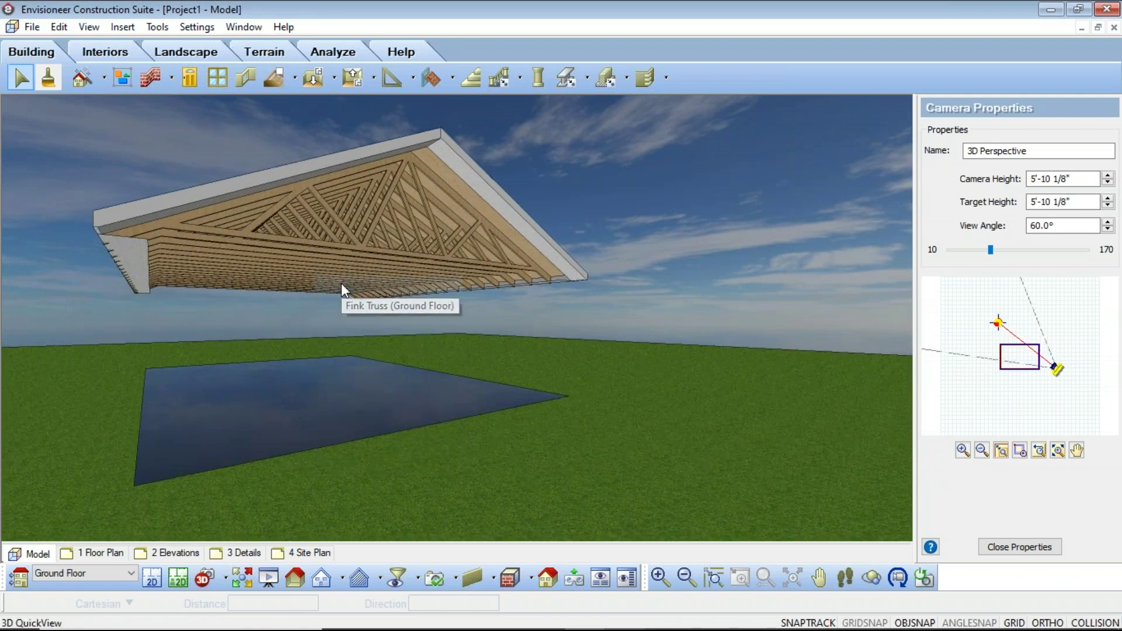
# Return to the 2D plan view and start inserting multiple timber frames in the open area below the gable roof.
pyautogui.click(152, 579)
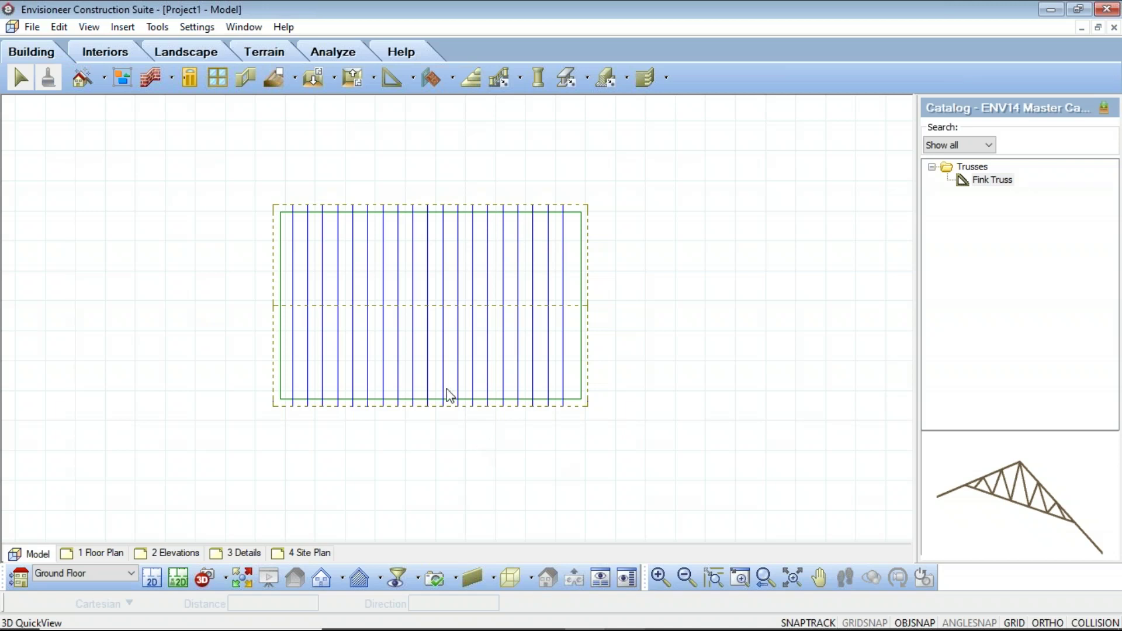
pyautogui.click(121, 27)
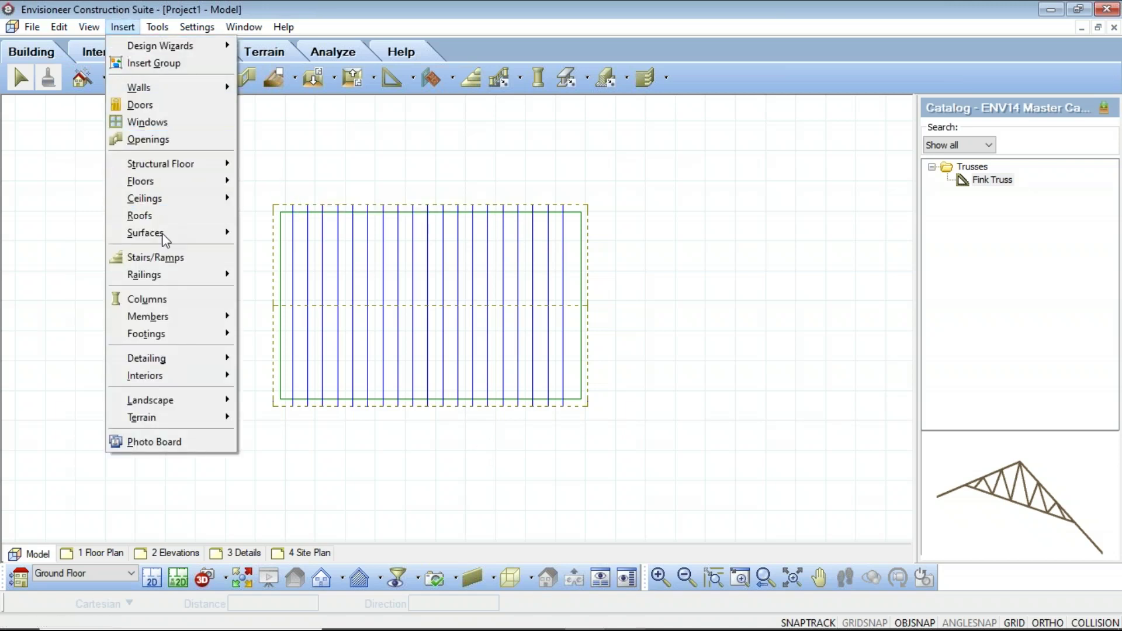
pyautogui.moveTo(168, 321)
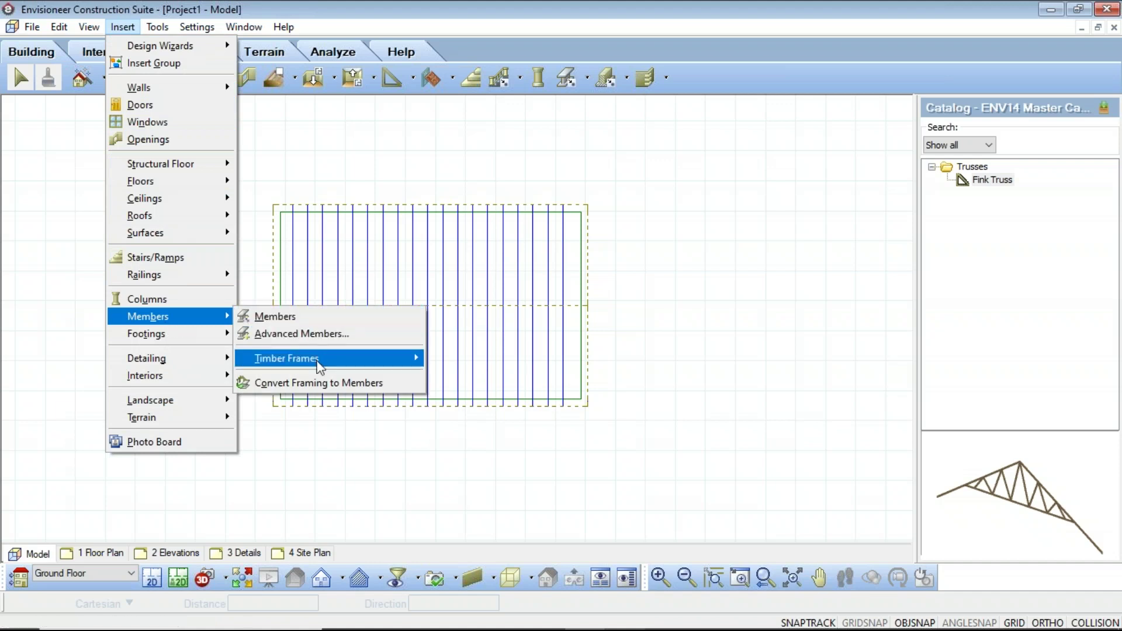
pyautogui.moveTo(321, 368)
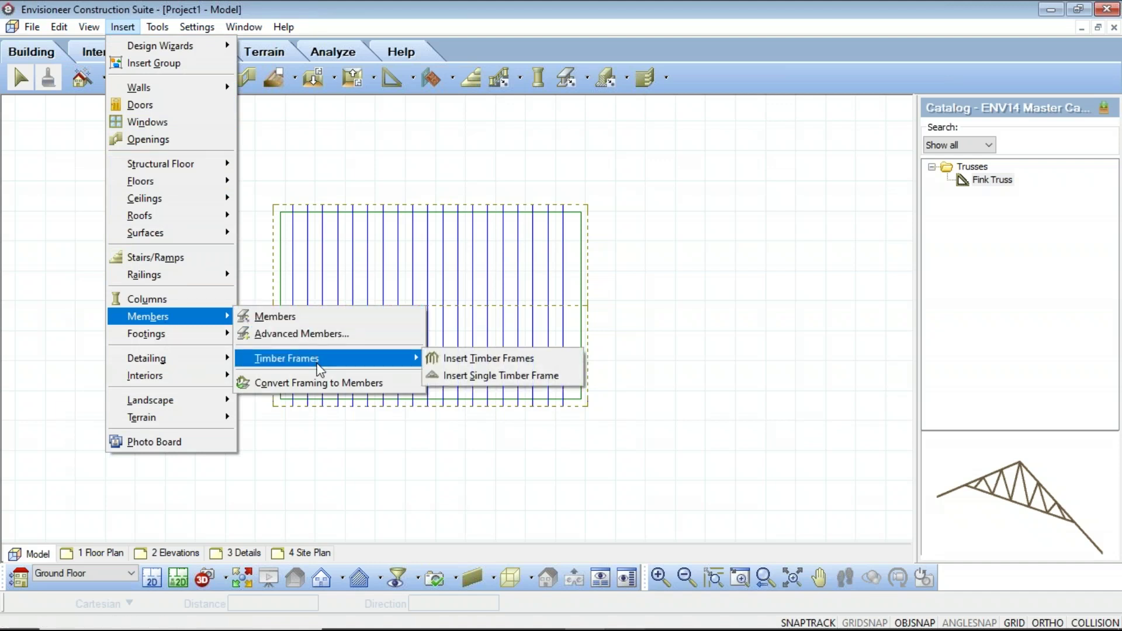
pyautogui.click(457, 361)
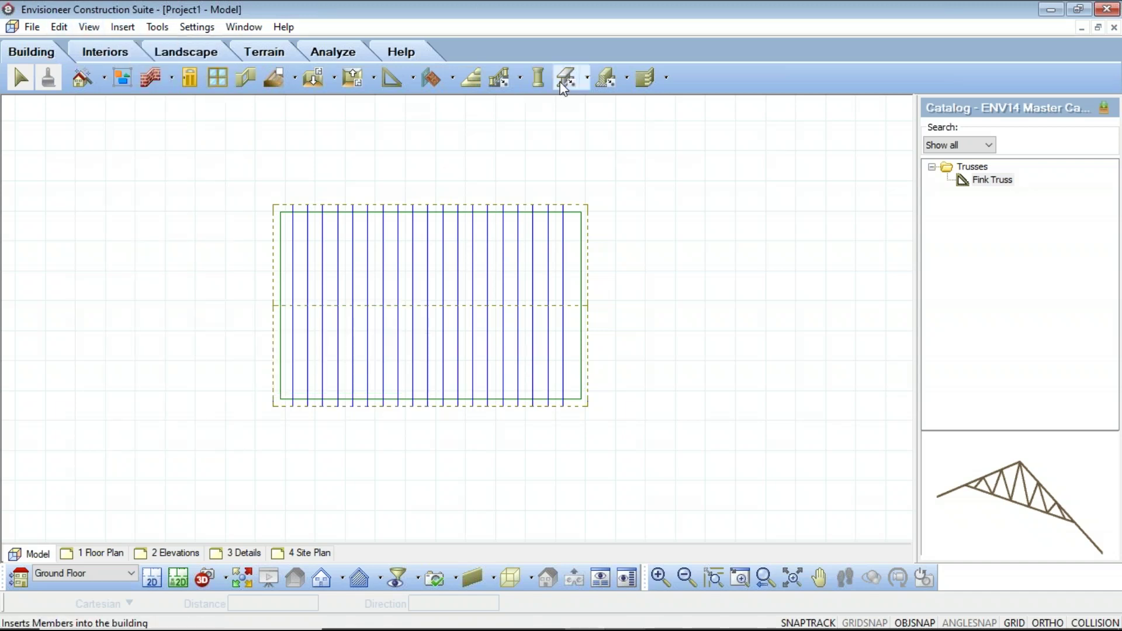
pyautogui.click(585, 77)
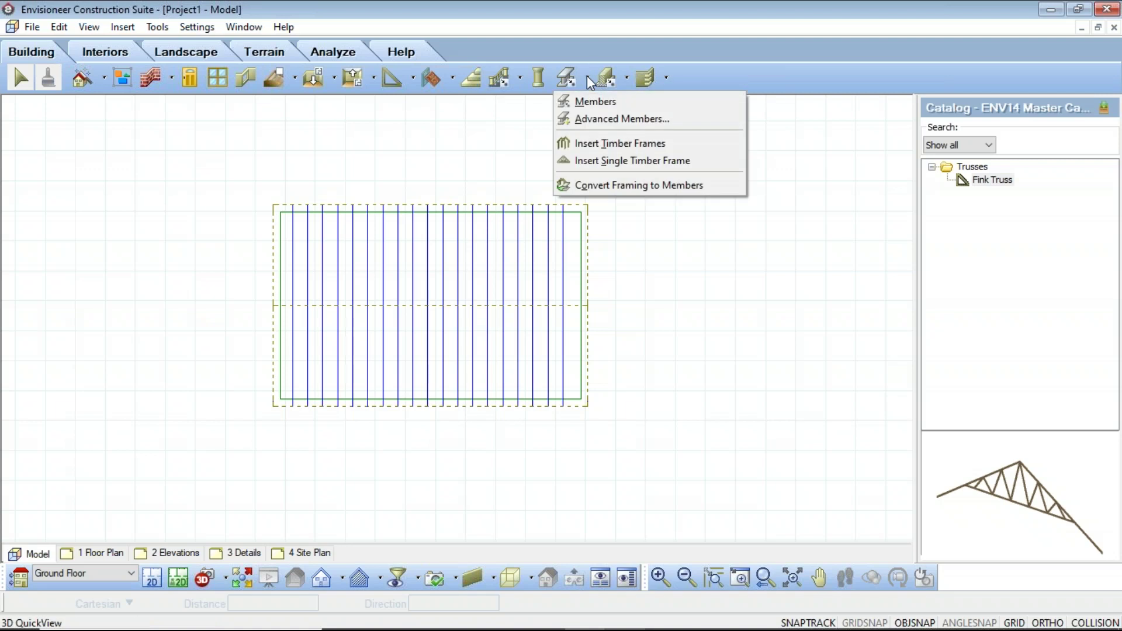
pyautogui.click(622, 142)
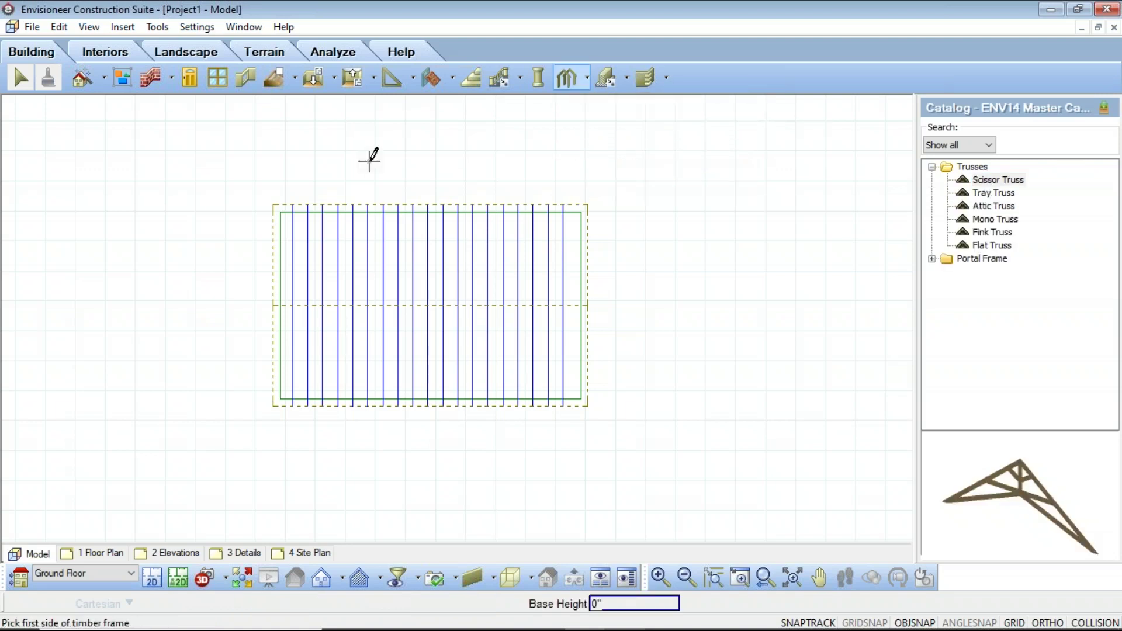
pyautogui.scroll(-1, 233, 211)
pyautogui.scroll(-2, 356, 216)
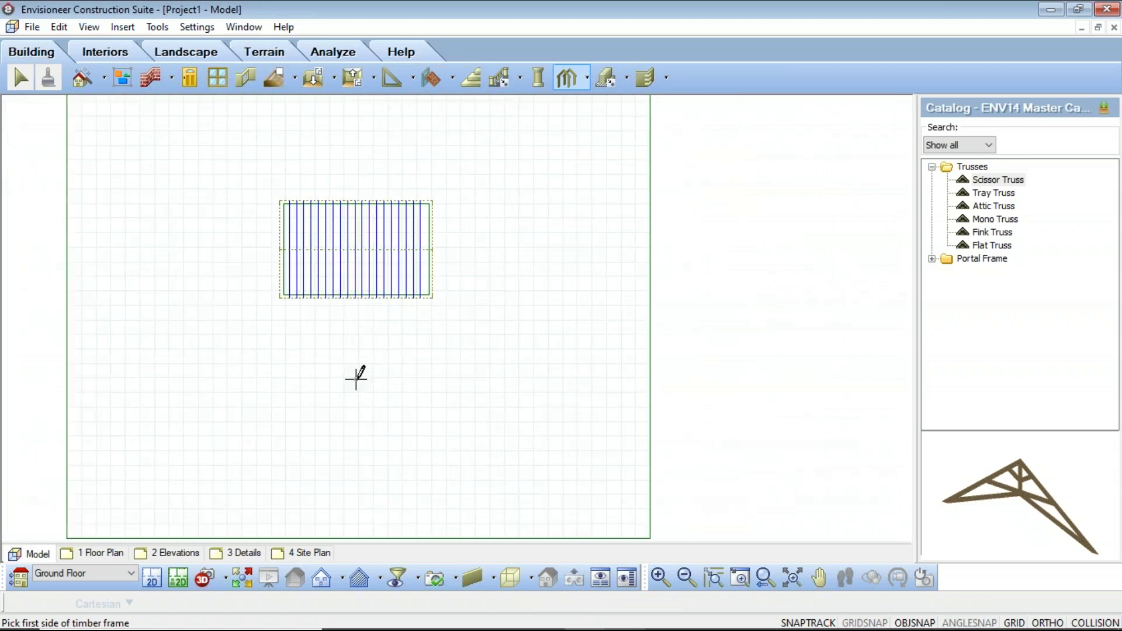
pyautogui.scroll(4, 354, 383)
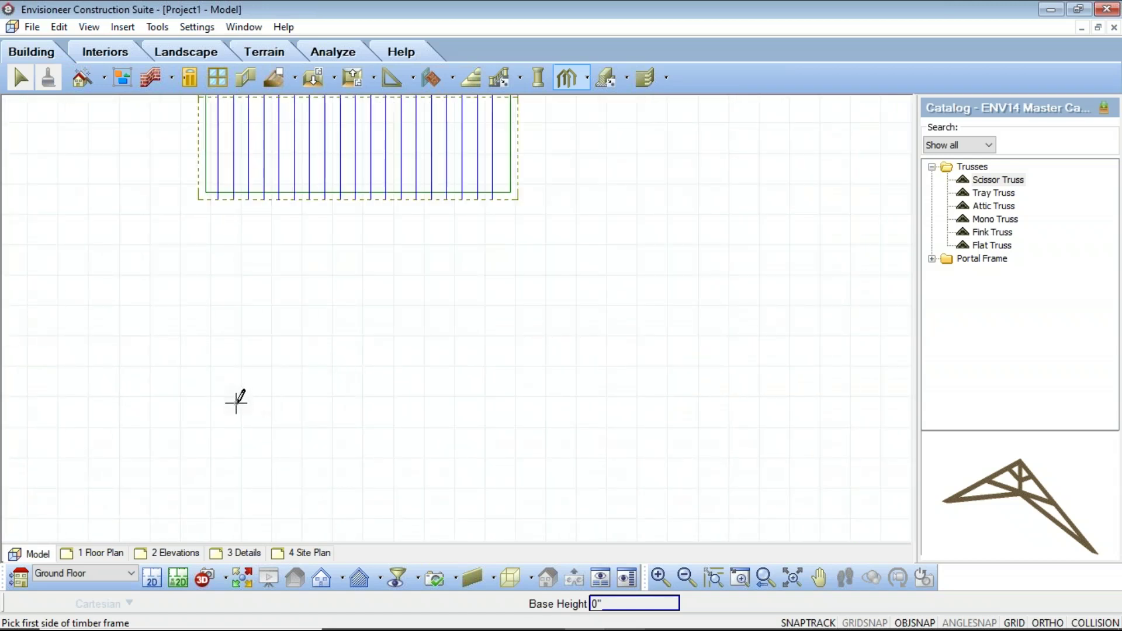
# Open the properties of the Scissor Truss catalog item and set its maximum spacing to 2'.
pyautogui.doubleClick(994, 180)
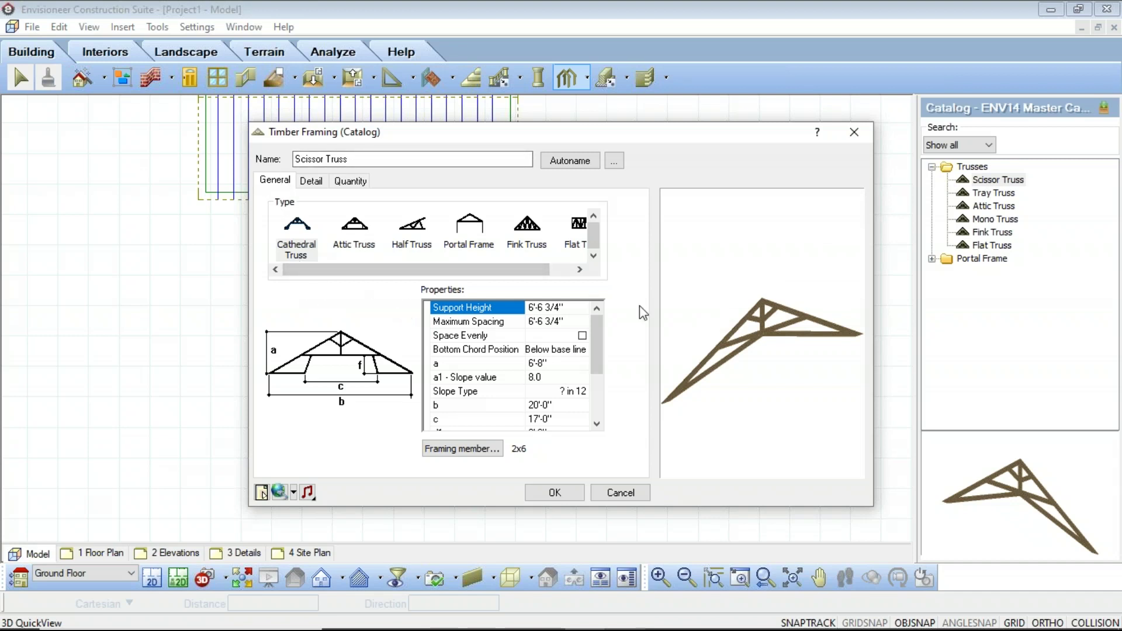
pyautogui.click(558, 322)
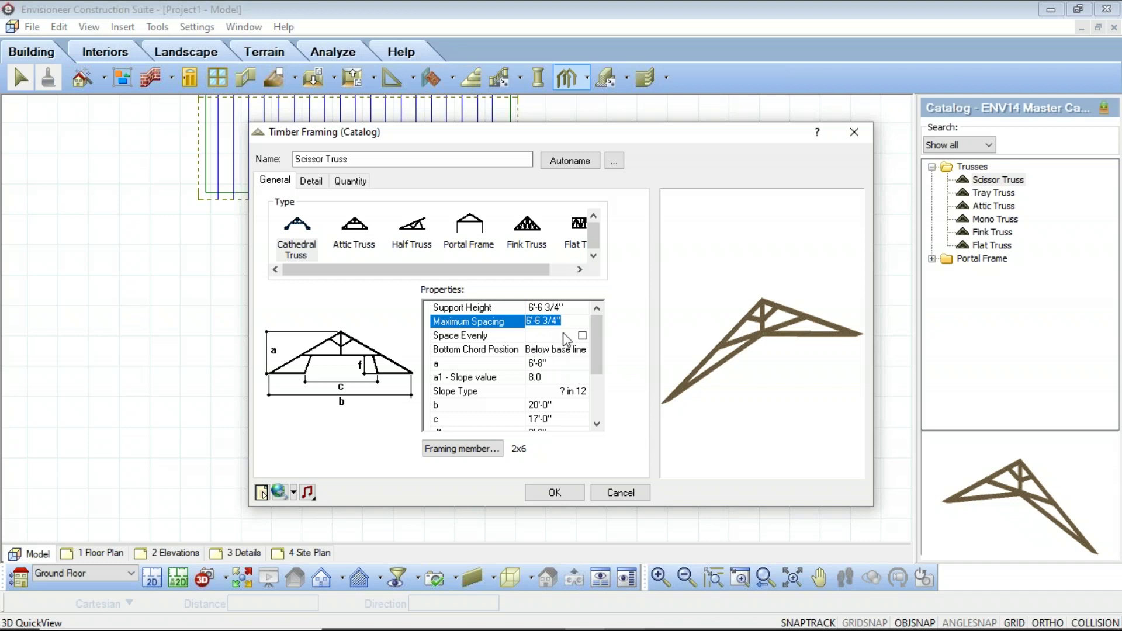
pyautogui.write("2'")
# Review the Scissor Truss dimensions a and c against the diagram and accept the truss properties.
pyautogui.click(554, 364)
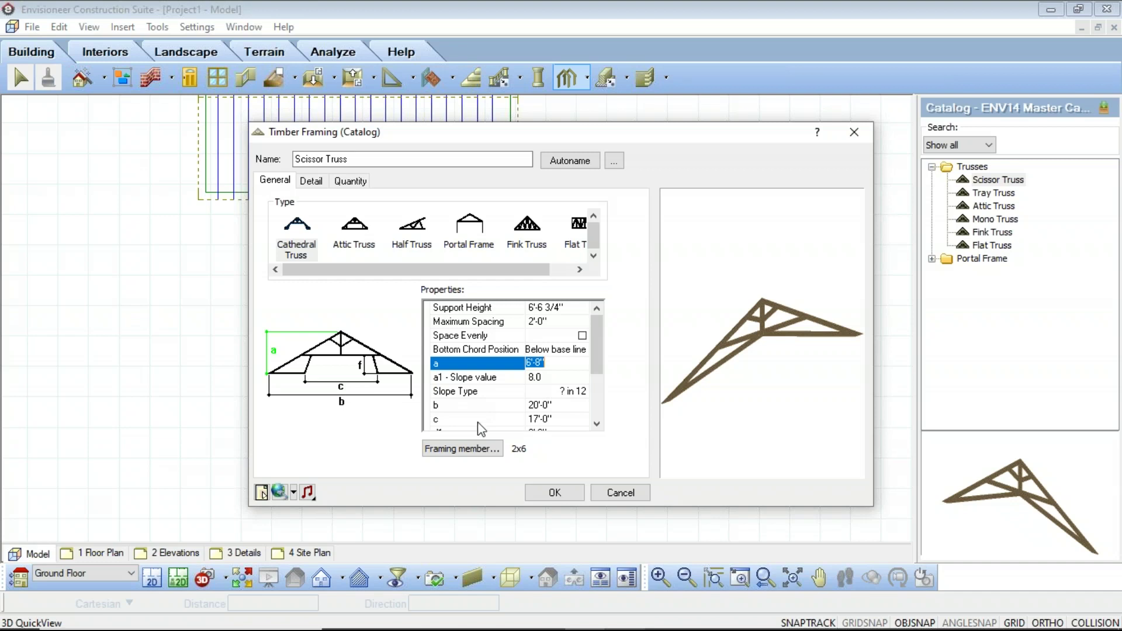
pyautogui.click(596, 424)
pyautogui.click(596, 424)
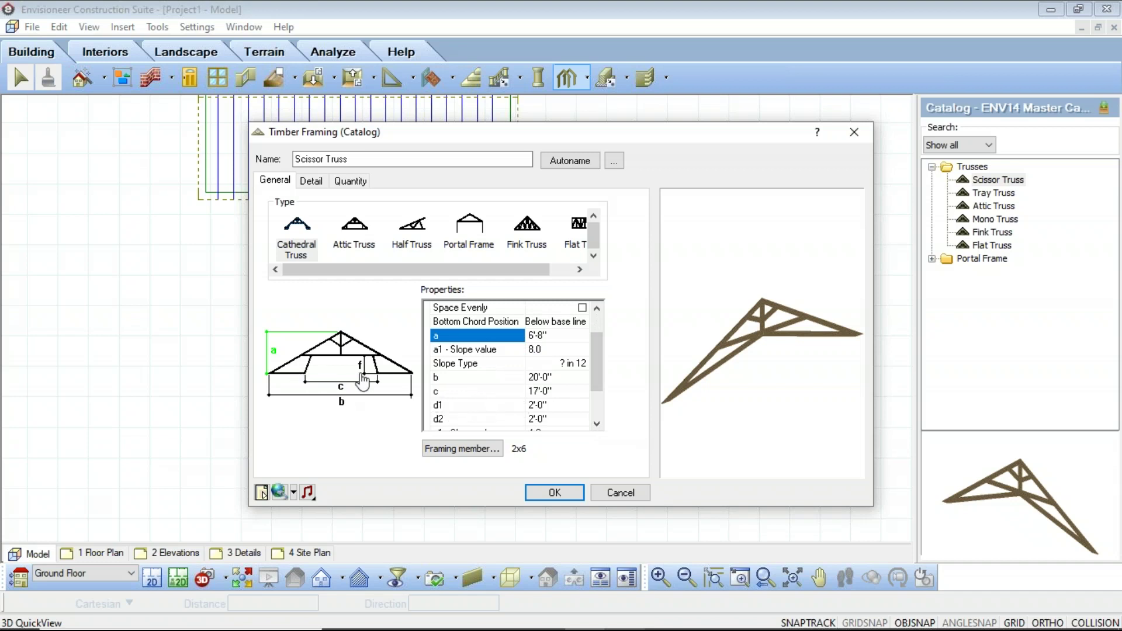
pyautogui.click(447, 393)
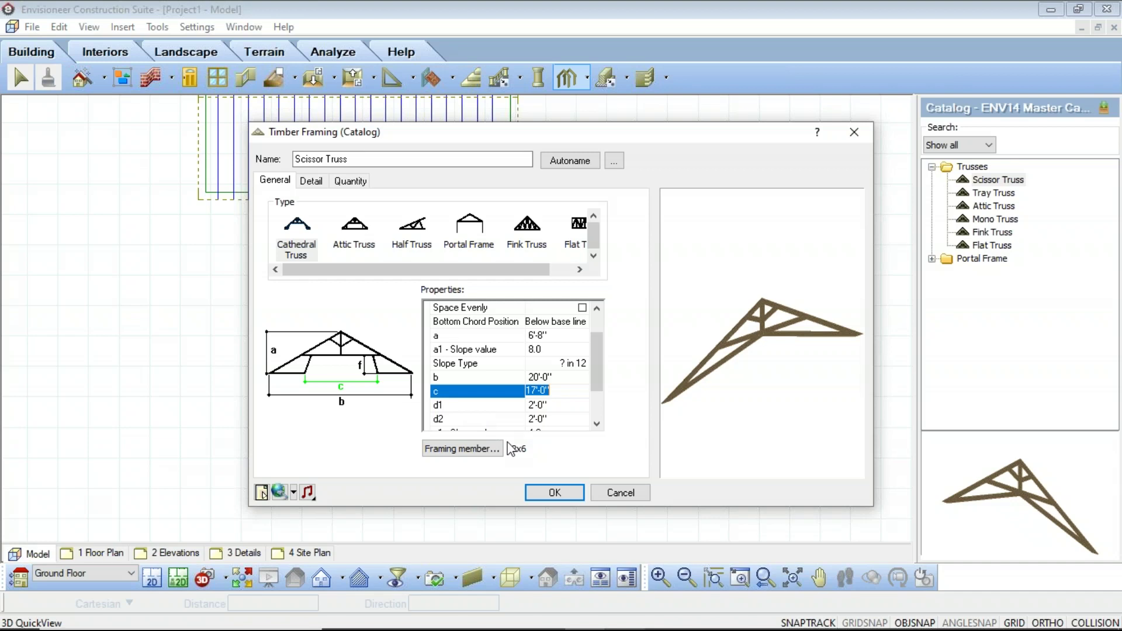
pyautogui.scroll(1, 561, 389)
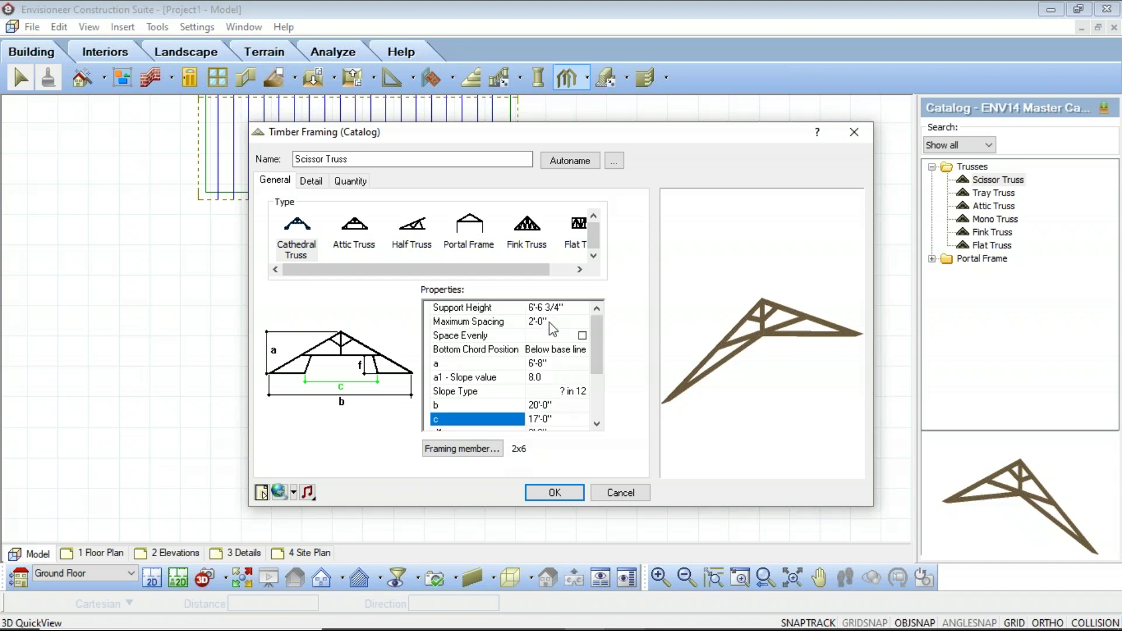
pyautogui.click(559, 493)
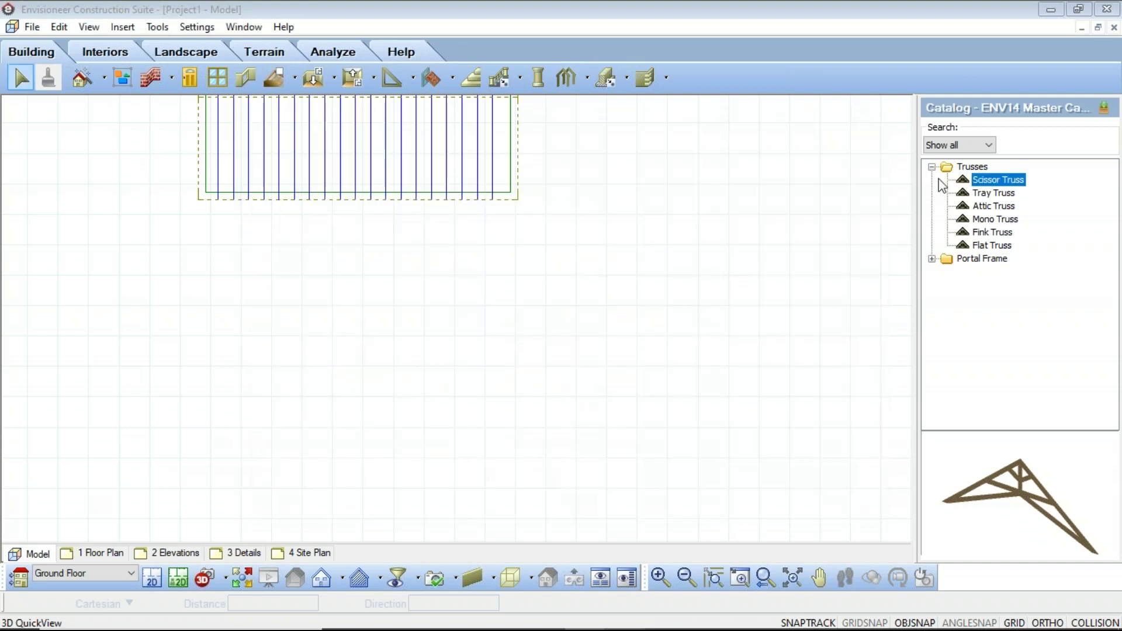
# Lay out a 40' run of Scissor Trusses horizontally below the roof, accepting that the hidden element is turned on.
pyautogui.doubleClick(989, 185)
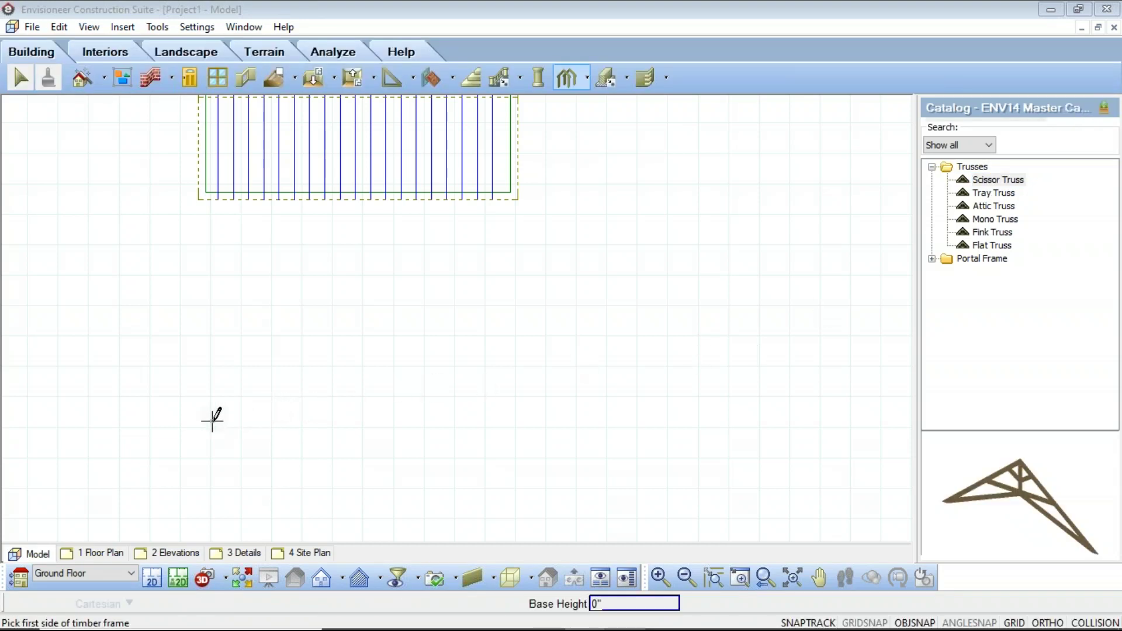
pyautogui.click(213, 419)
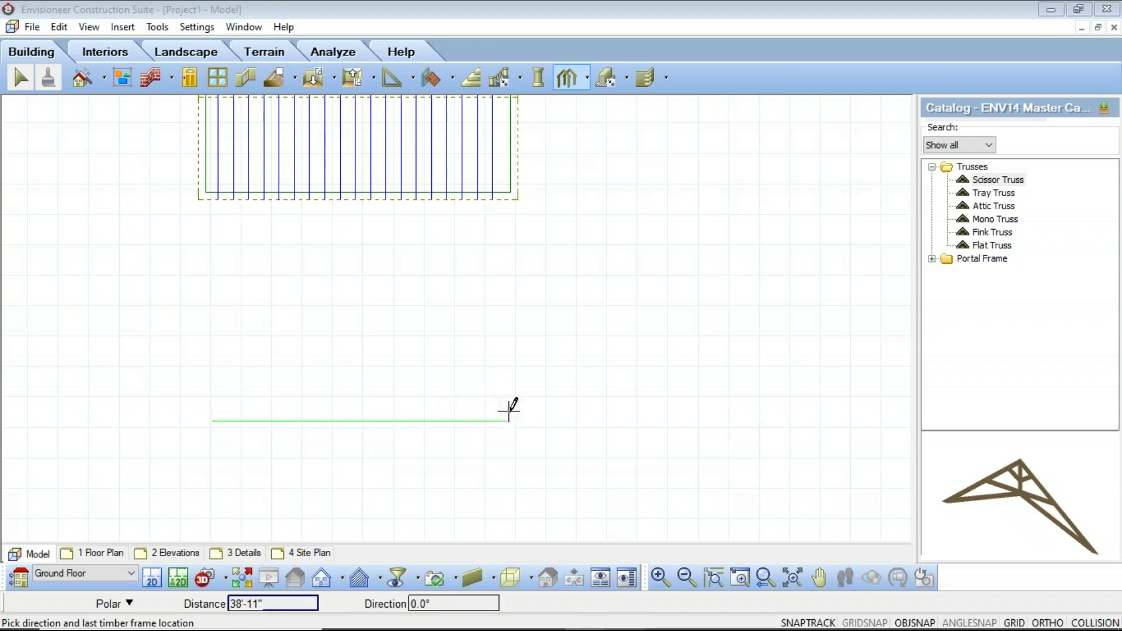
pyautogui.write("40'")
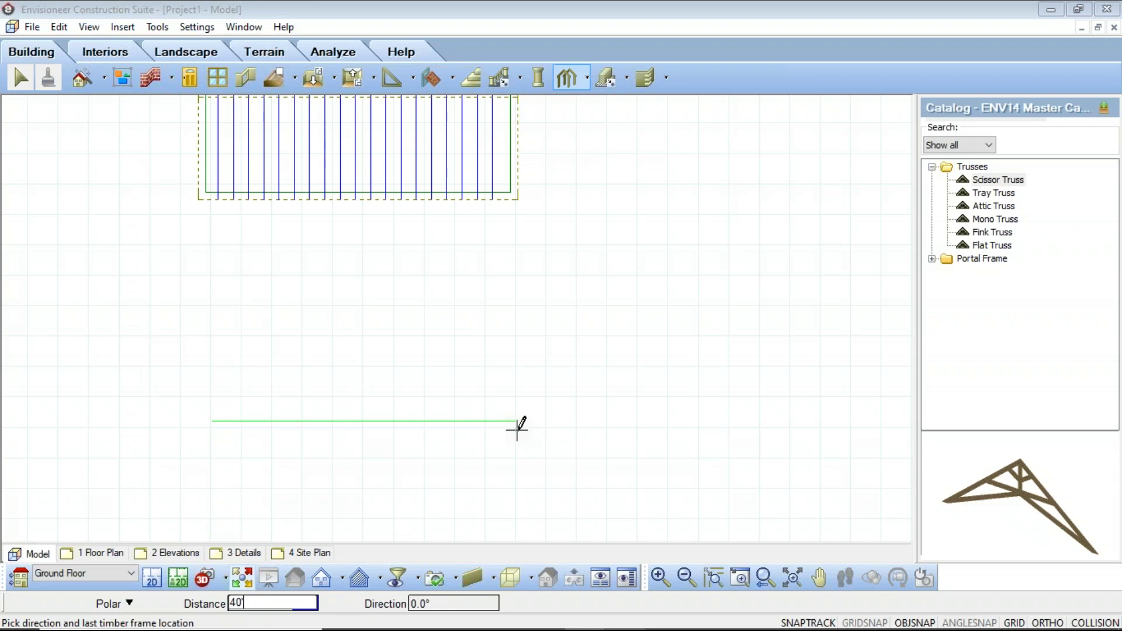
pyautogui.press('Return')
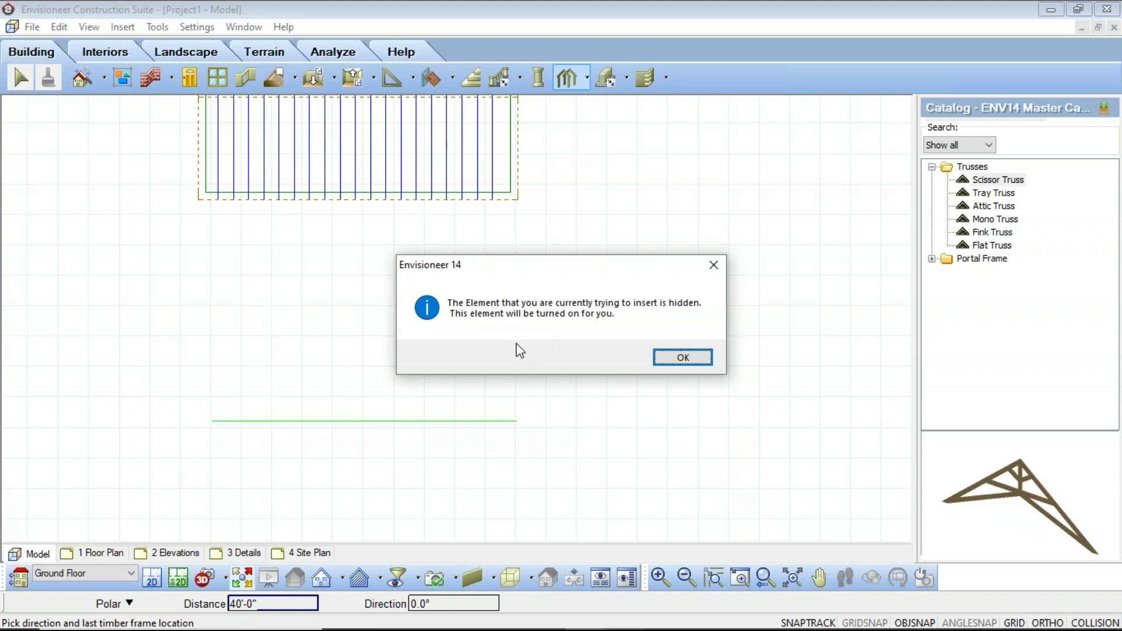
pyautogui.click(672, 358)
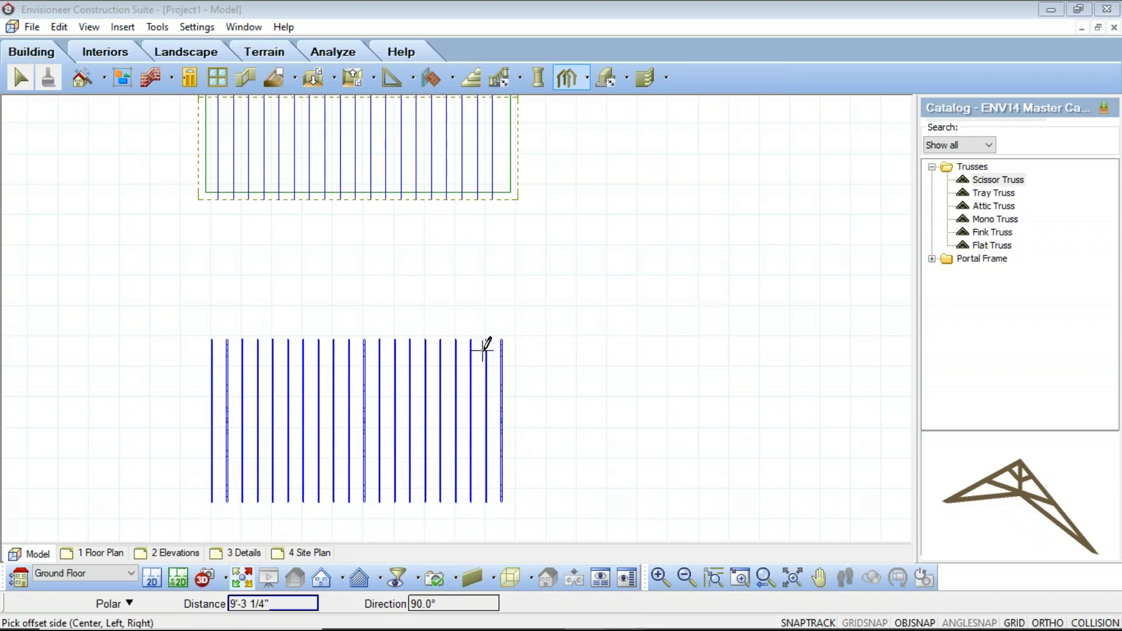
# Compare the offset sides for the Scissor Truss run and place it centered on the layout line.
pyautogui.rightClick(514, 413)
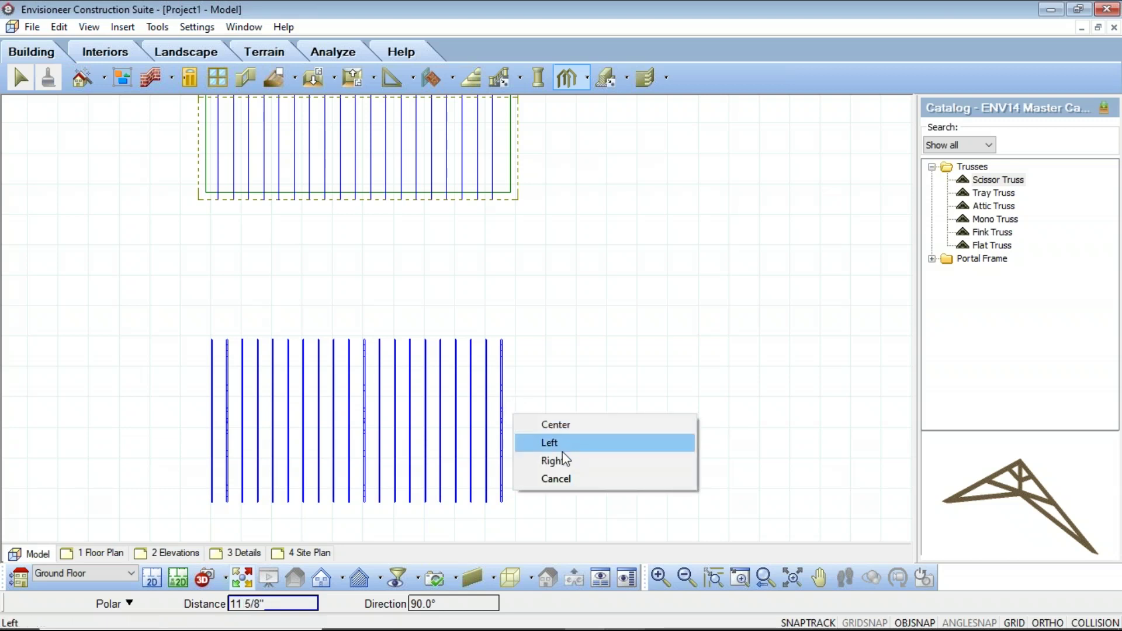
pyautogui.click(566, 325)
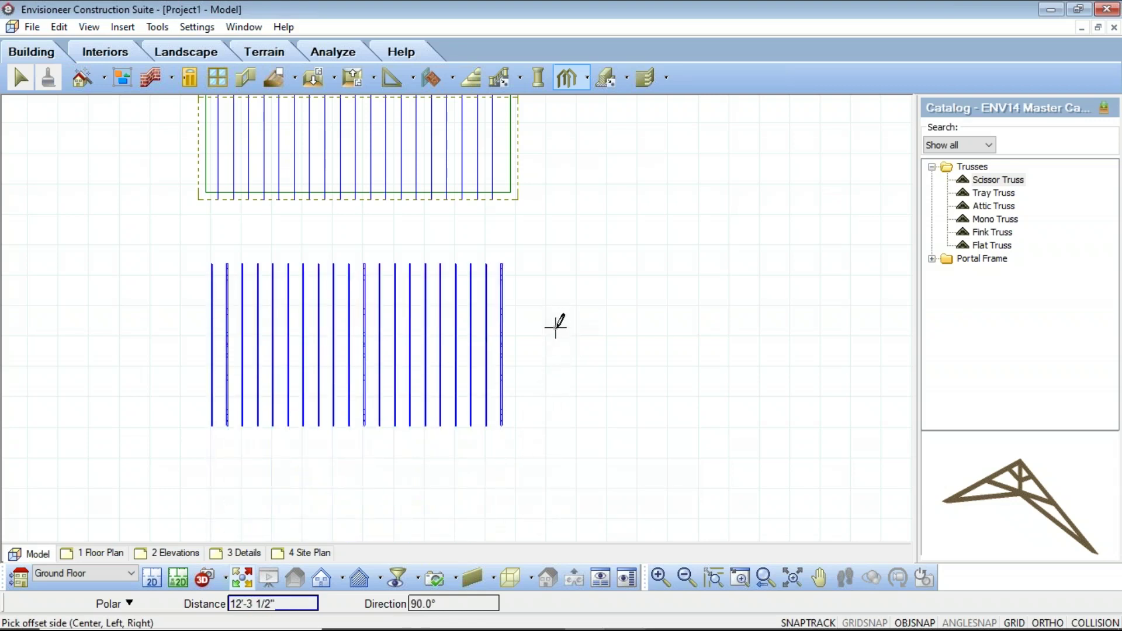
pyautogui.click(543, 411)
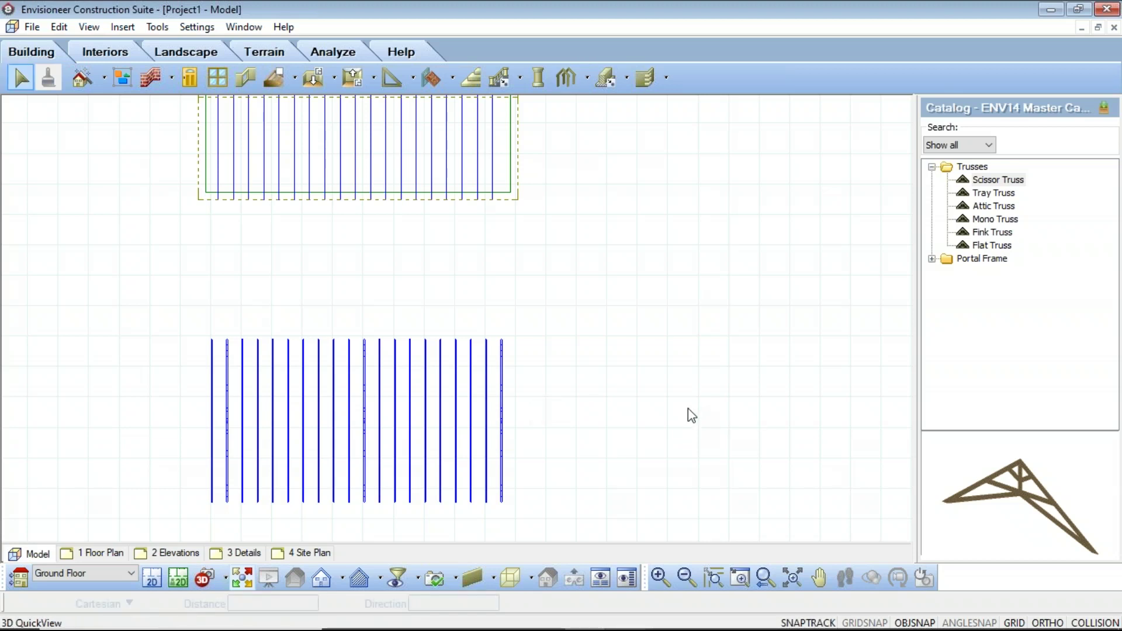
# Display the model in the 3D Perspective view and move the camera to examine the Scissor Truss run.
pyautogui.click(226, 579)
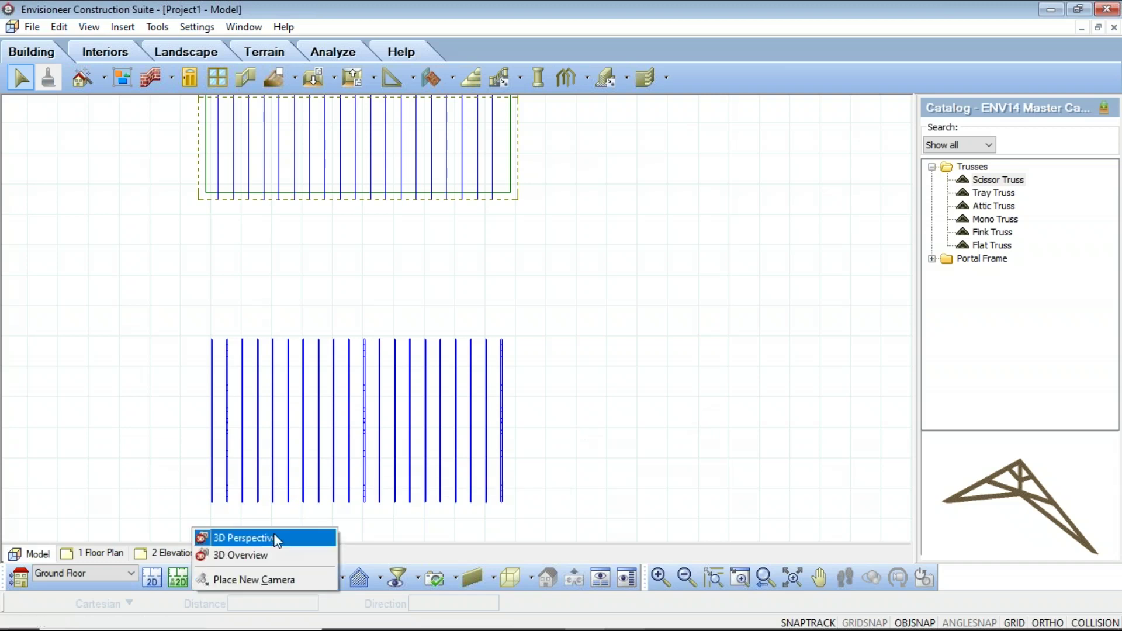
pyautogui.click(275, 539)
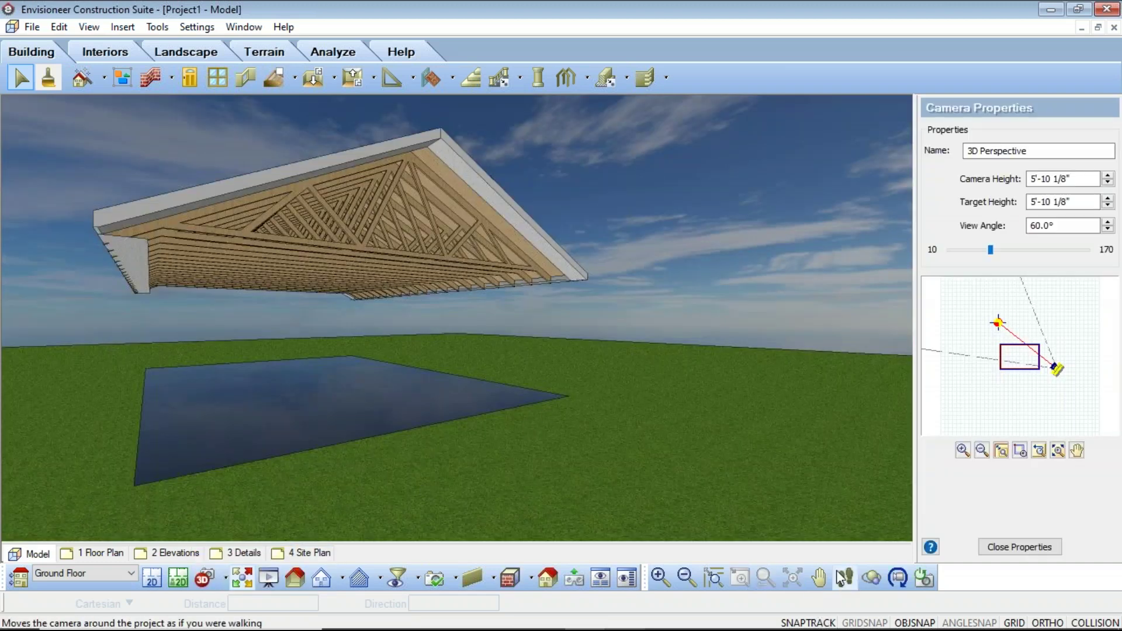
pyautogui.click(844, 579)
pyautogui.moveTo(639, 288); pyautogui.dragTo(502, 245)
pyautogui.rightClick(592, 305)
pyautogui.click(620, 316)
pyautogui.click(819, 577)
pyautogui.moveTo(564, 326); pyautogui.dragTo(547, 204)
pyautogui.rightClick(548, 205)
pyautogui.click(589, 215)
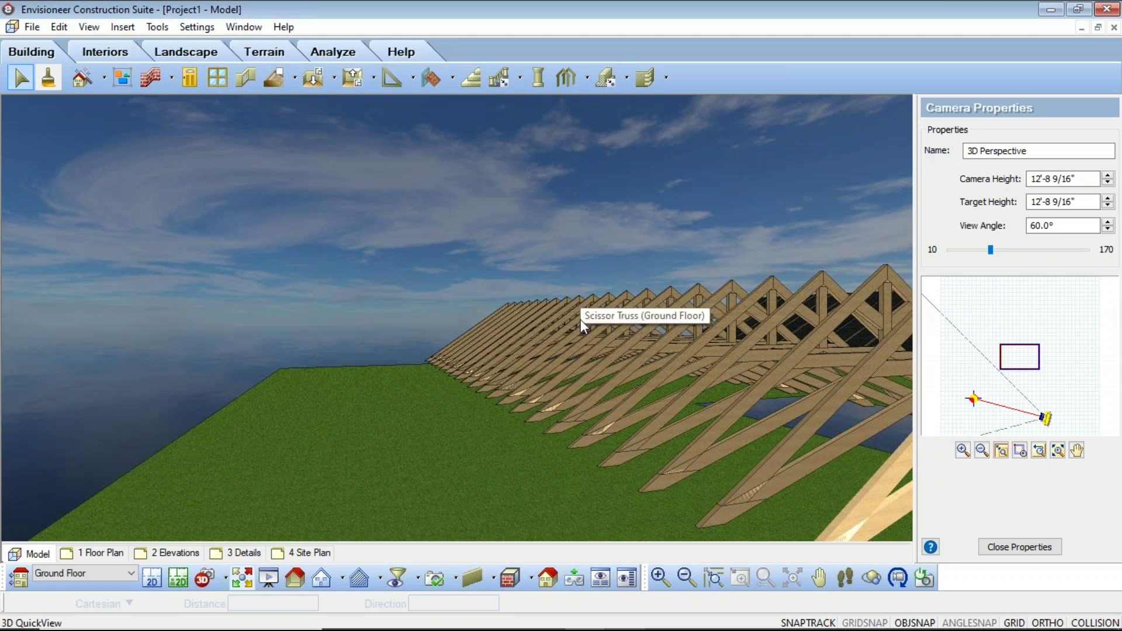
# Return to the 2D plan and place a single Flat Truss at base height 0", running vertically beside the Scissor Truss run.
pyautogui.click(150, 579)
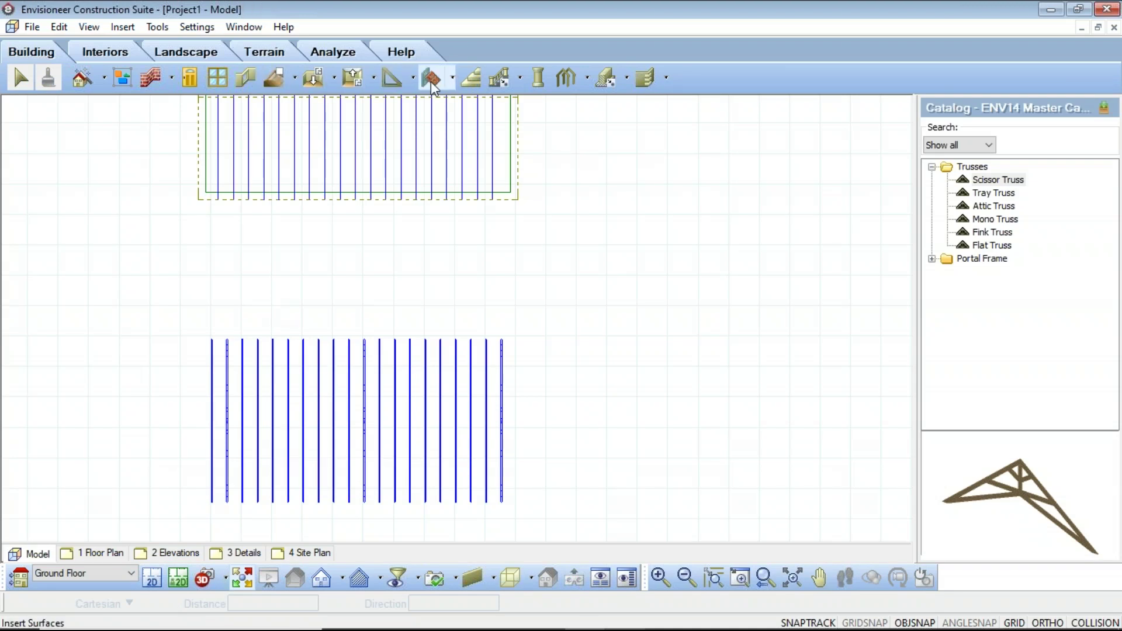
pyautogui.click(124, 27)
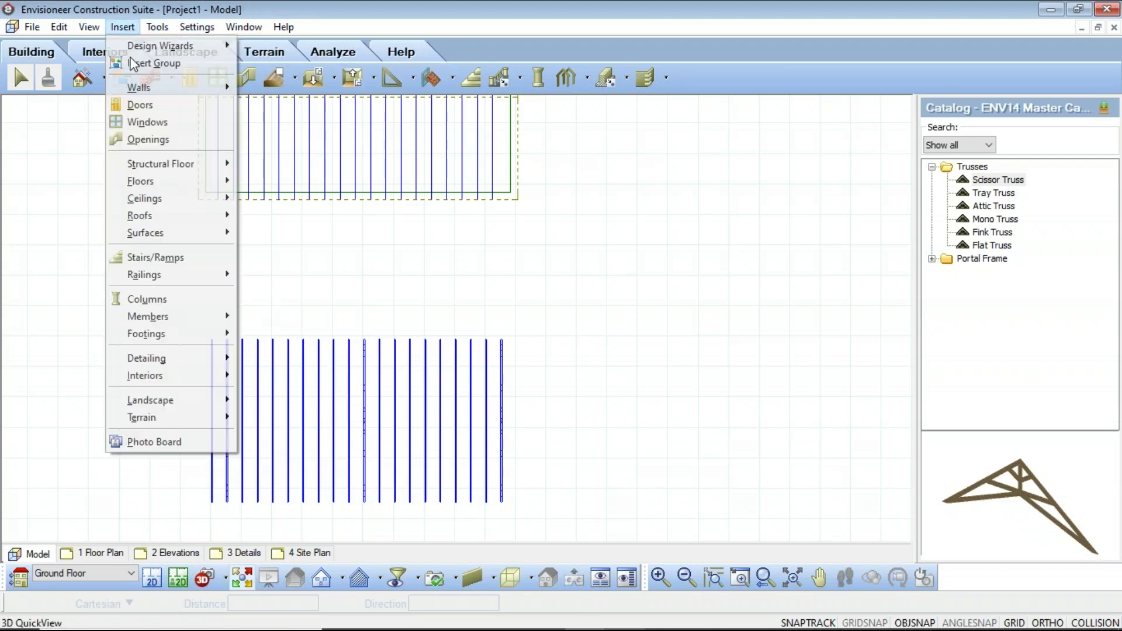
pyautogui.moveTo(153, 316)
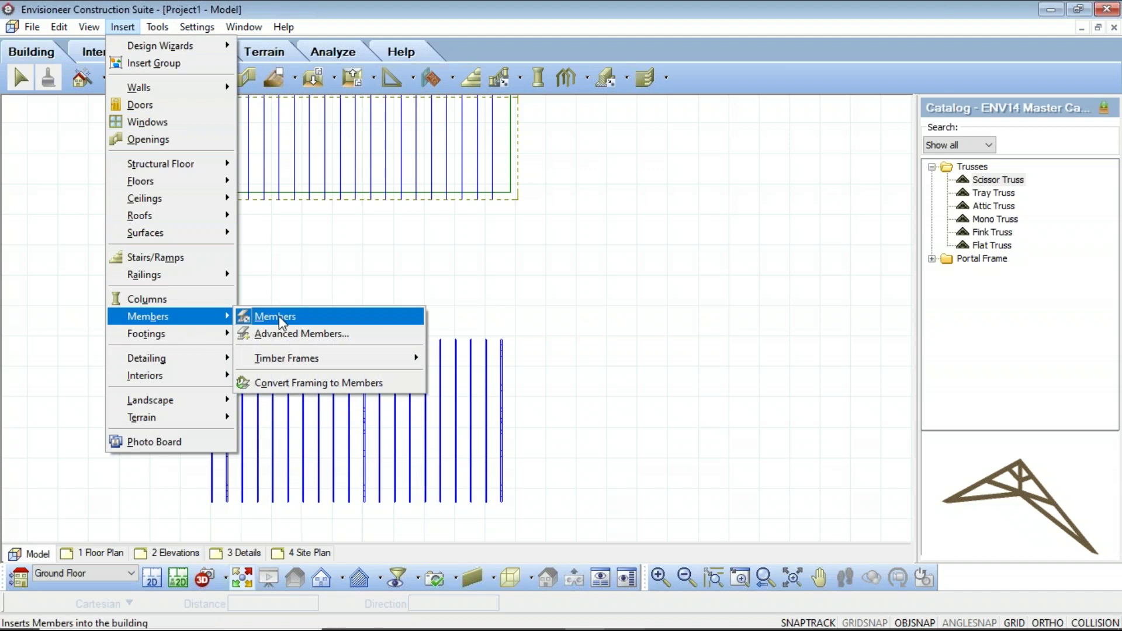
pyautogui.moveTo(301, 363)
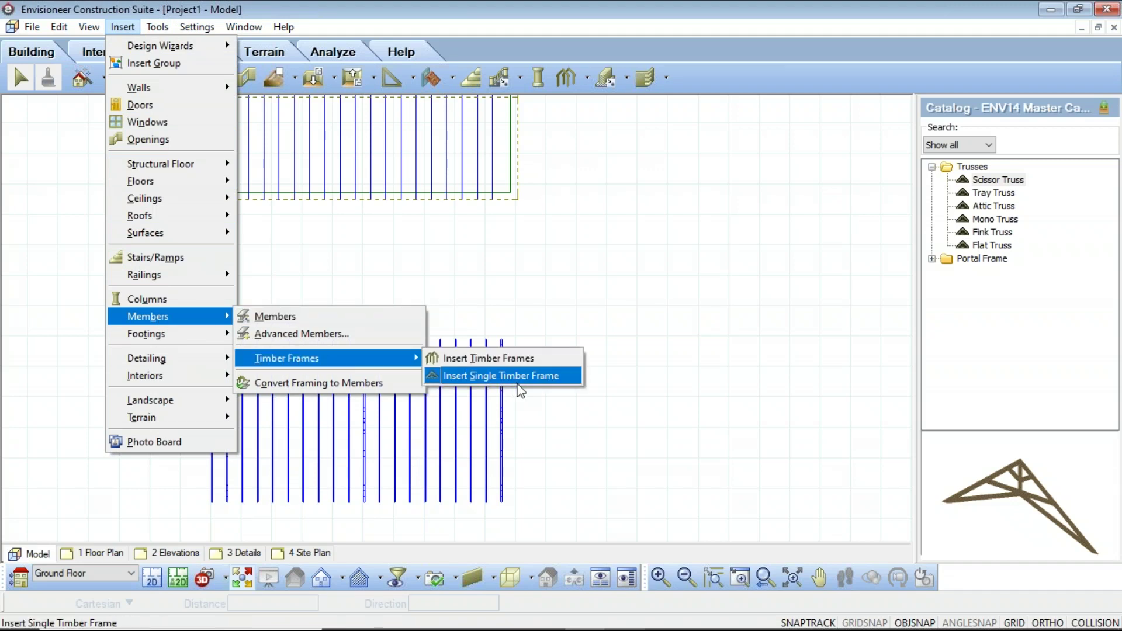
pyautogui.click(536, 19)
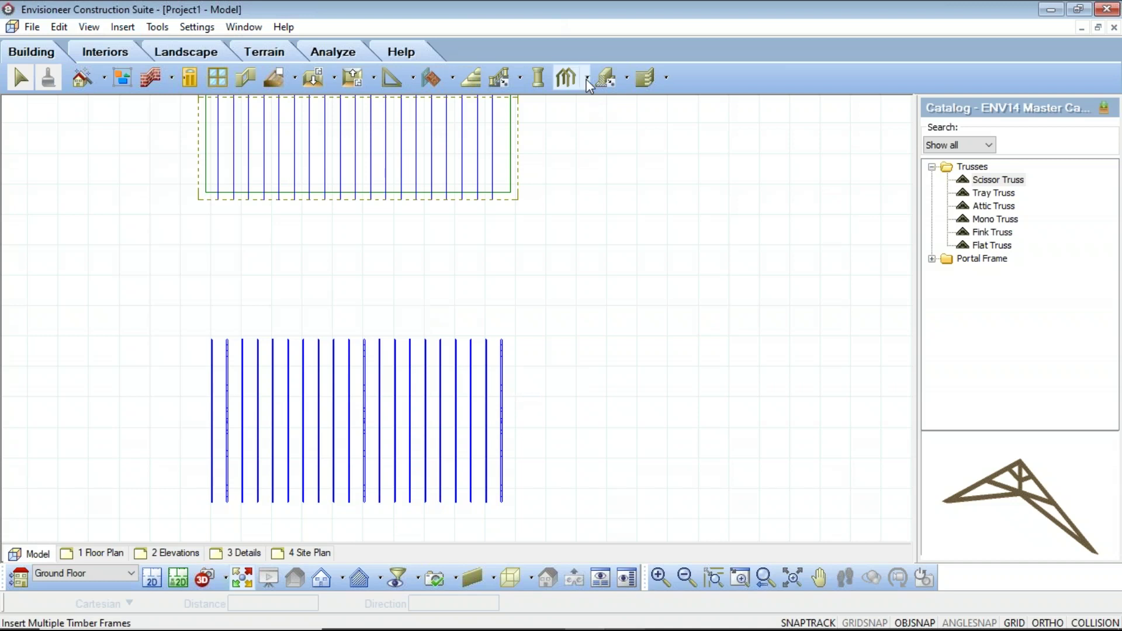
pyautogui.click(587, 79)
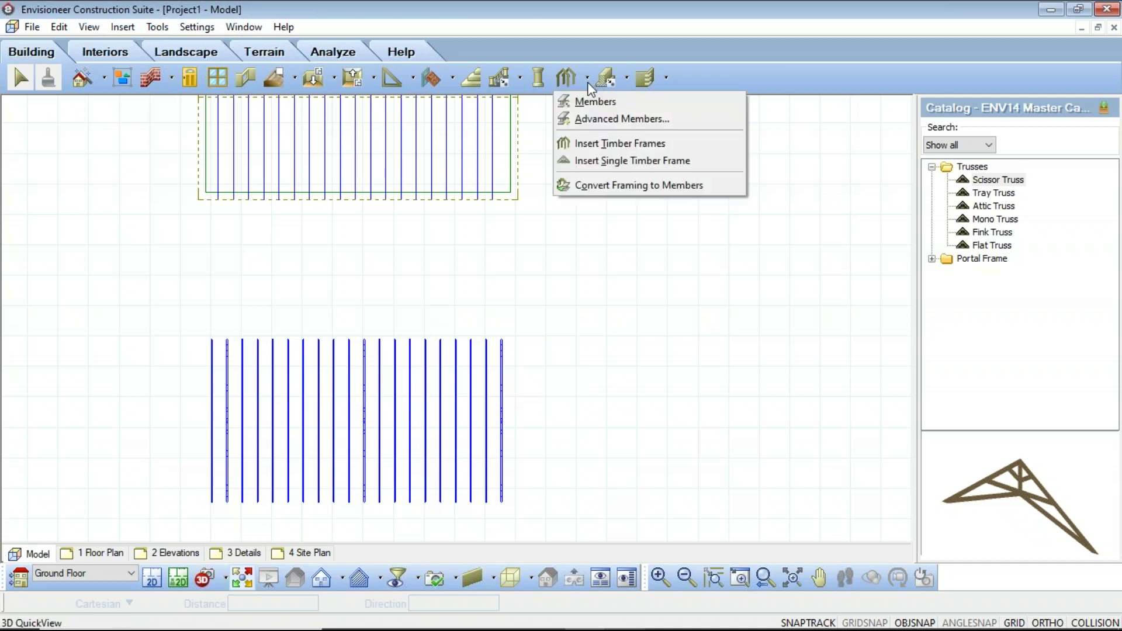
pyautogui.click(608, 160)
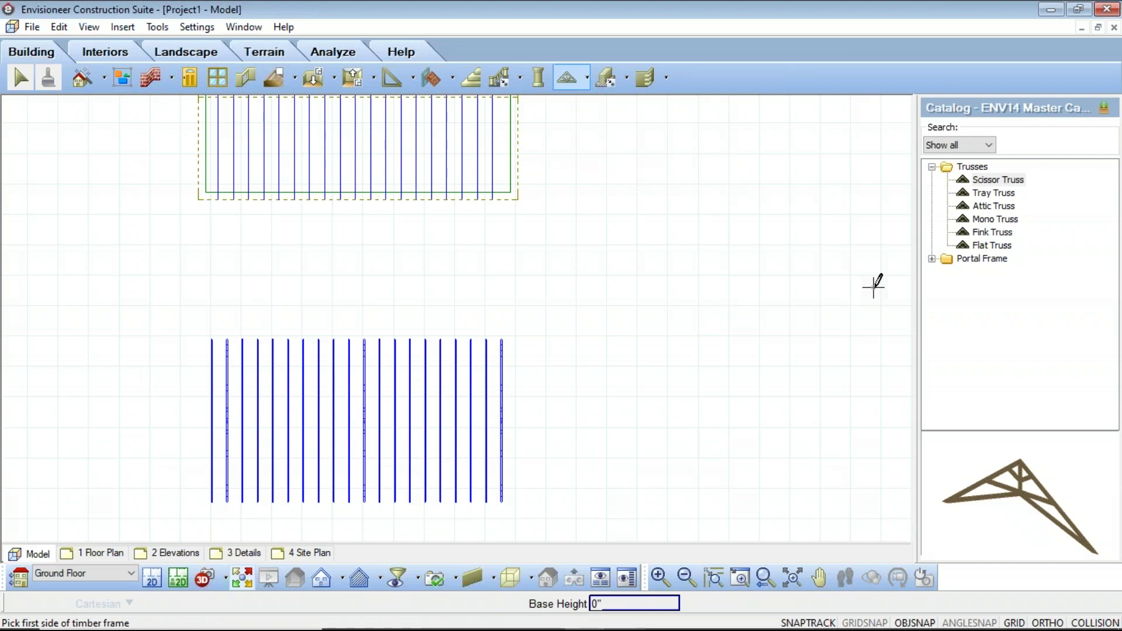
pyautogui.click(989, 248)
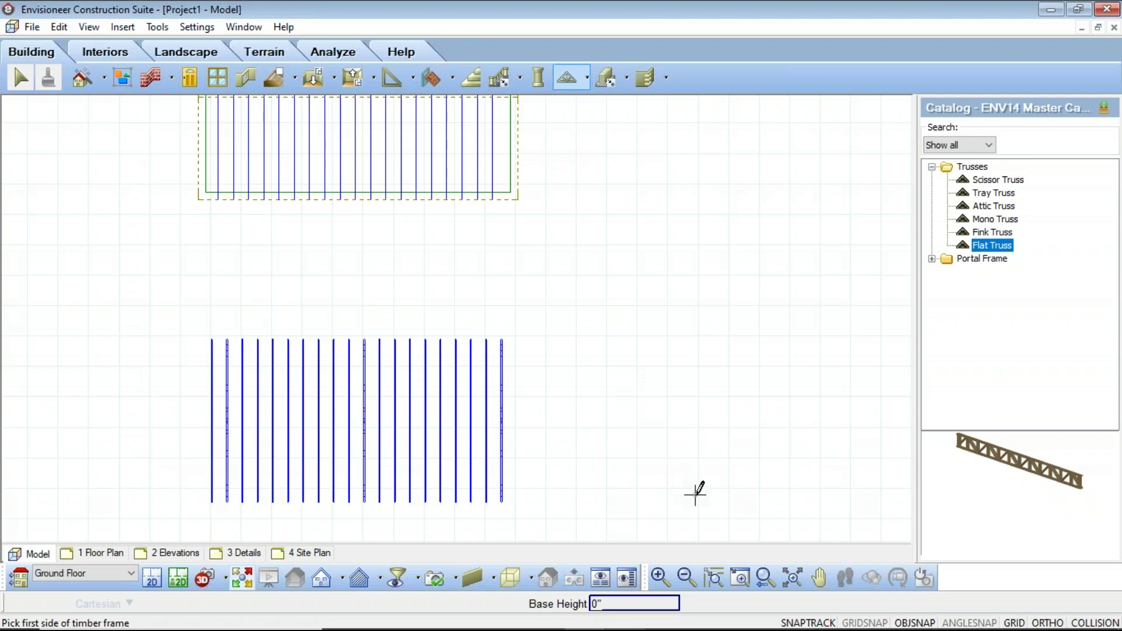
pyautogui.click(701, 414)
pyautogui.click(703, 330)
# Display the model in the 3D Perspective view and move the camera to examine the Flat Truss from the side.
pyautogui.scroll(3, 730, 402)
pyautogui.scroll(-4, 533, 199)
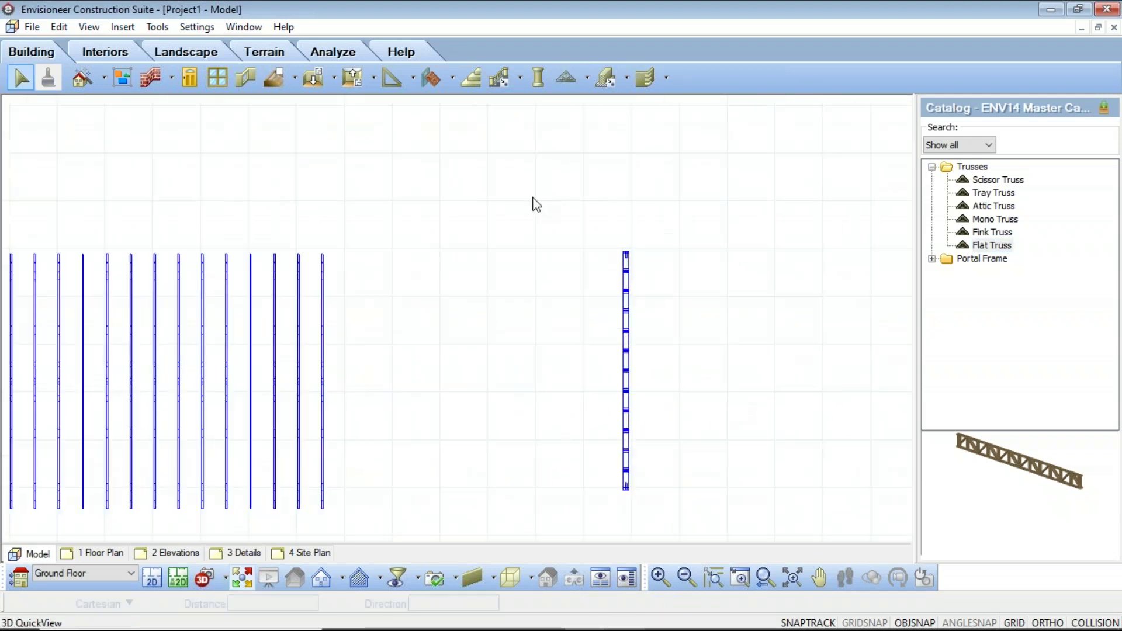
pyautogui.scroll(4, 591, 331)
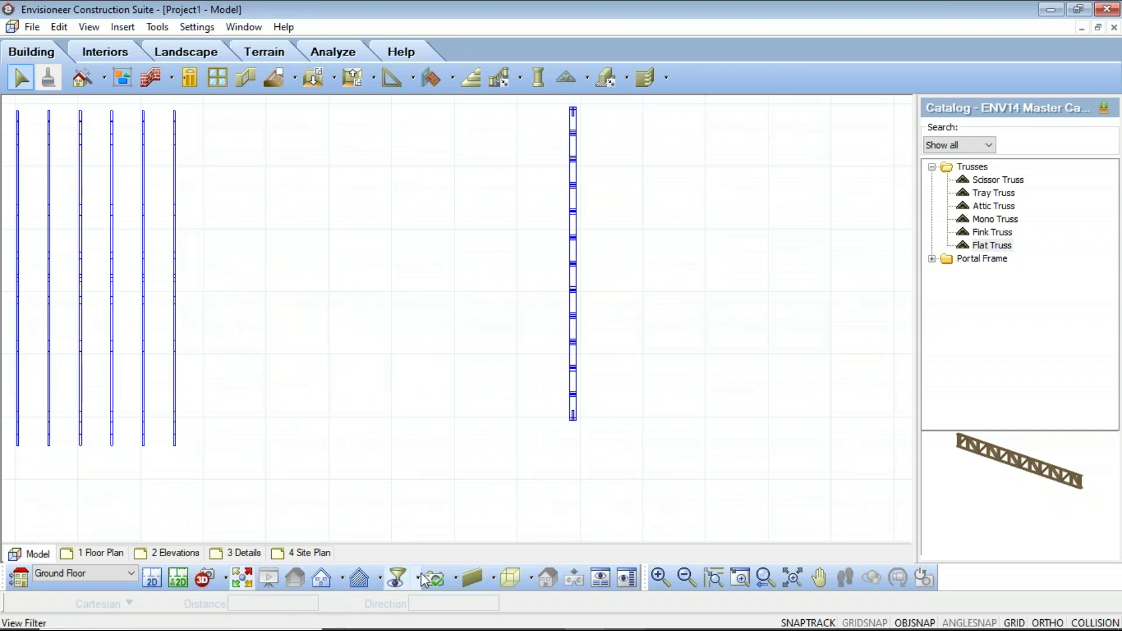
pyautogui.click(225, 578)
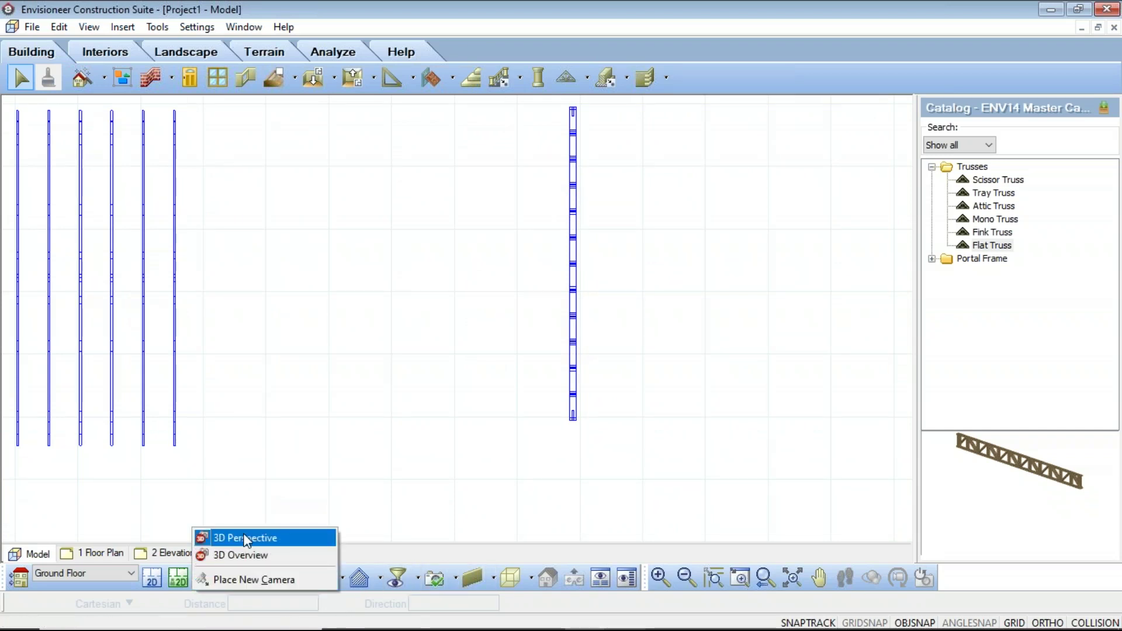
pyautogui.click(262, 535)
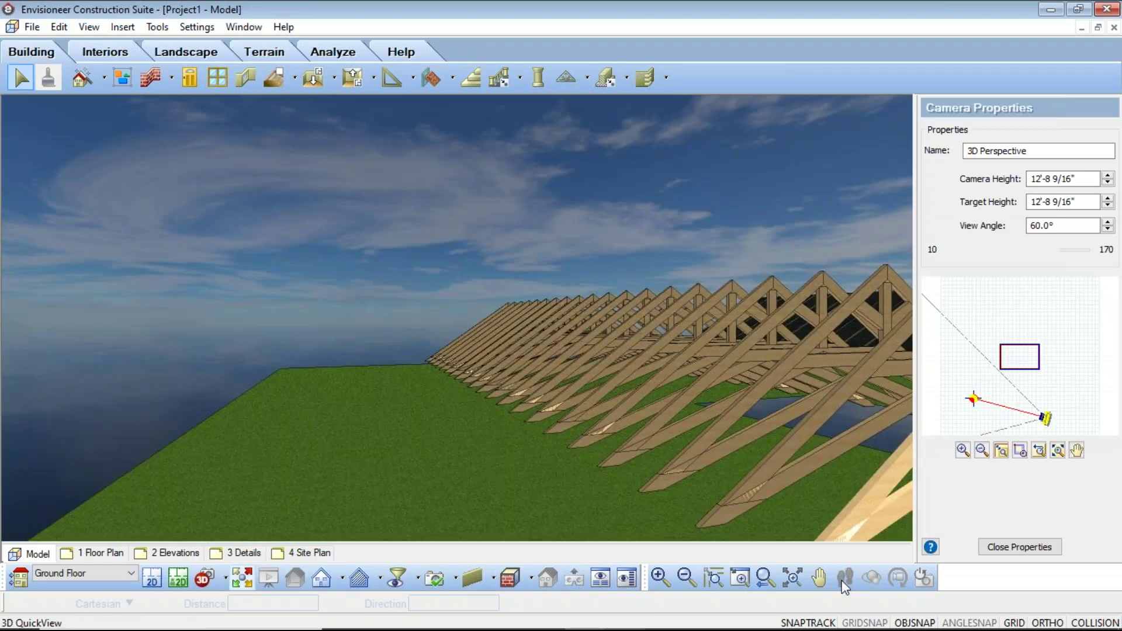
pyautogui.moveTo(699, 509); pyautogui.dragTo(903, 350)
pyautogui.click(819, 580)
pyautogui.moveTo(698, 359); pyautogui.dragTo(698, 225)
pyautogui.moveTo(719, 328); pyautogui.dragTo(723, 348)
pyautogui.rightClick(697, 279)
pyautogui.click(730, 283)
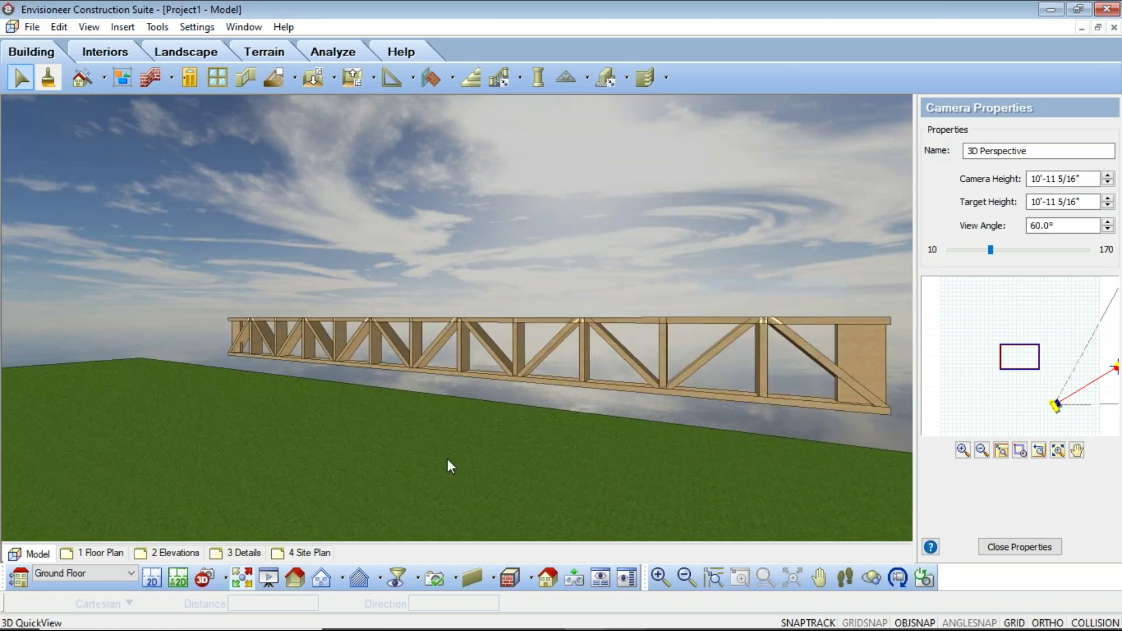
# Return to the 2D plan and bring the gable roof, Scissor Truss run and single Flat Truss into view together.
pyautogui.click(152, 579)
pyautogui.click(588, 78)
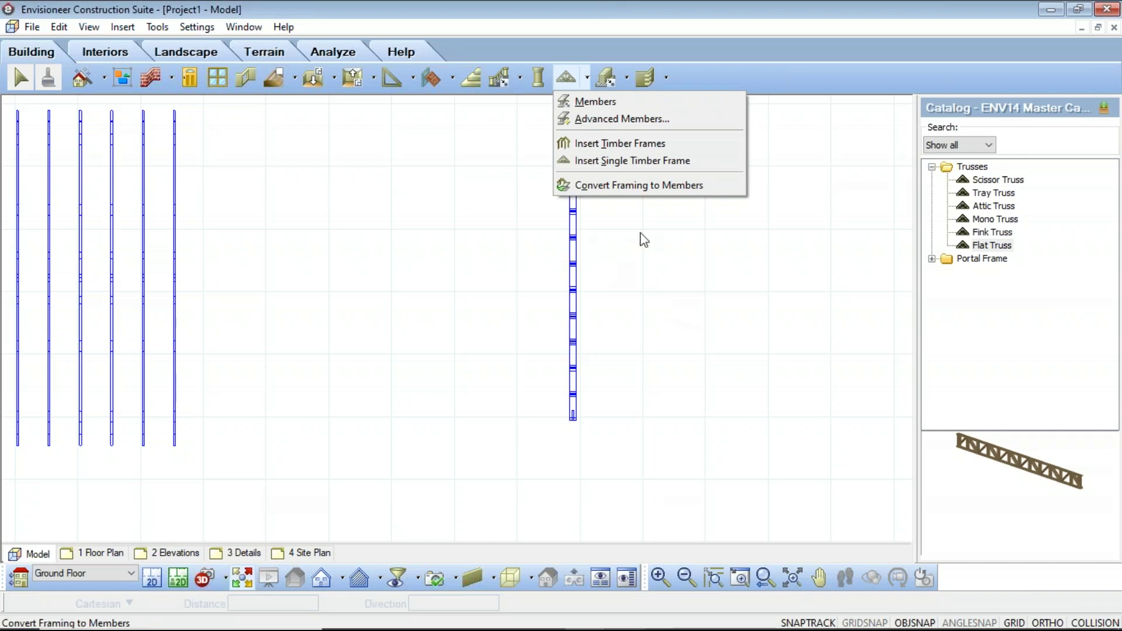
pyautogui.click(615, 306)
pyautogui.scroll(-8, 621, 330)
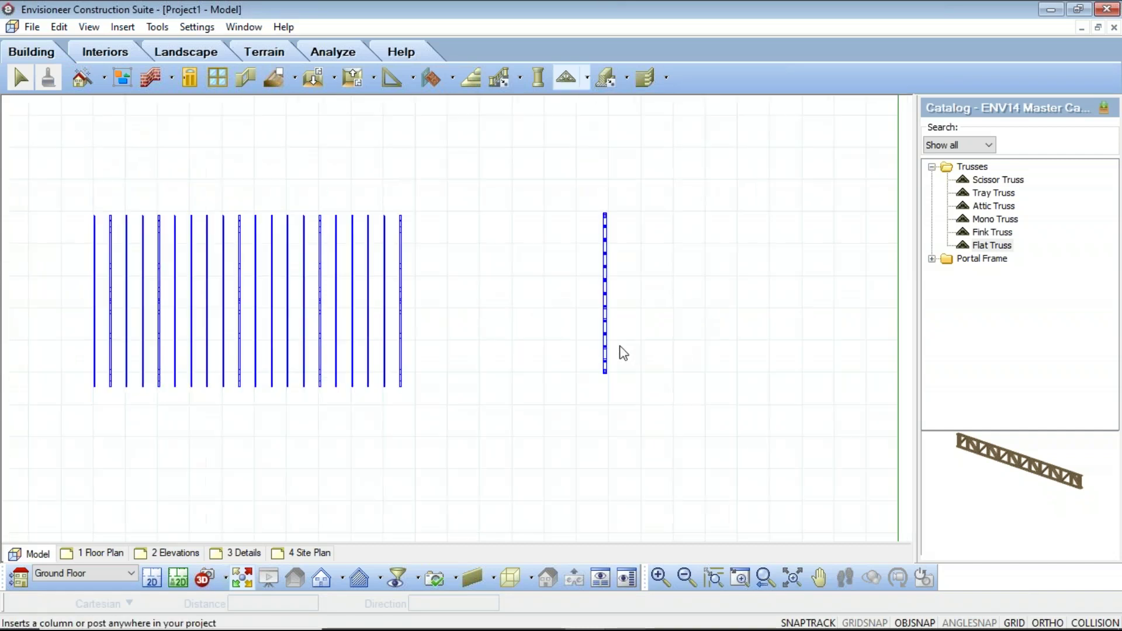
pyautogui.scroll(2, 454, 352)
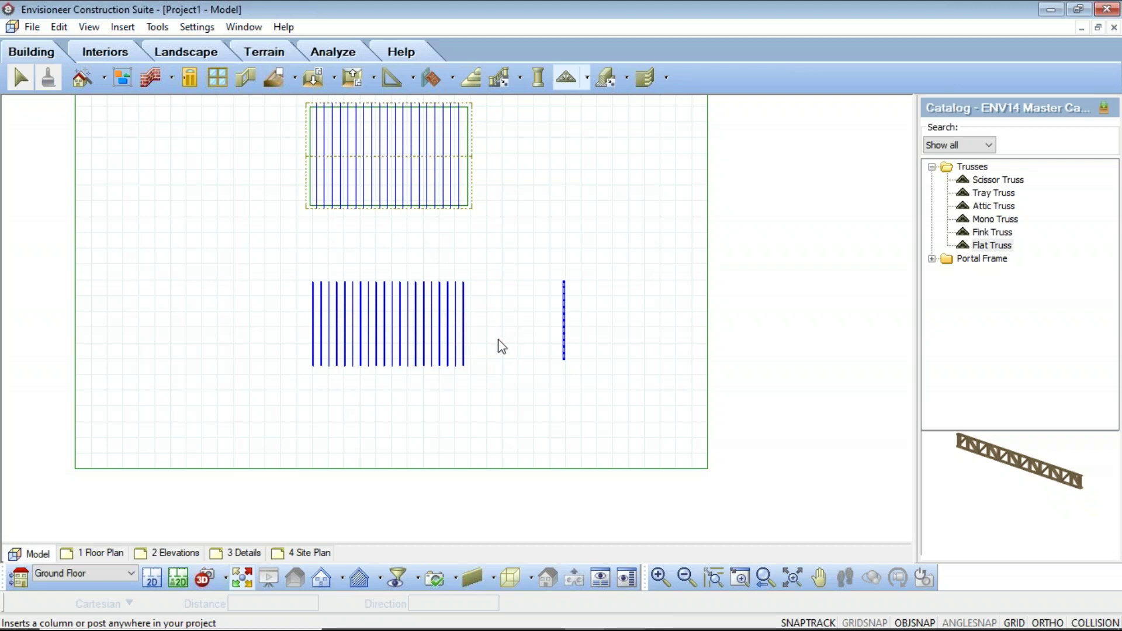
pyautogui.scroll(-1, 501, 317)
pyautogui.moveTo(561, 216); pyautogui.dragTo(519, 312, button='middle')
pyautogui.scroll(1, 431, 328)
pyautogui.moveTo(420, 381); pyautogui.dragTo(444, 352, button='middle')
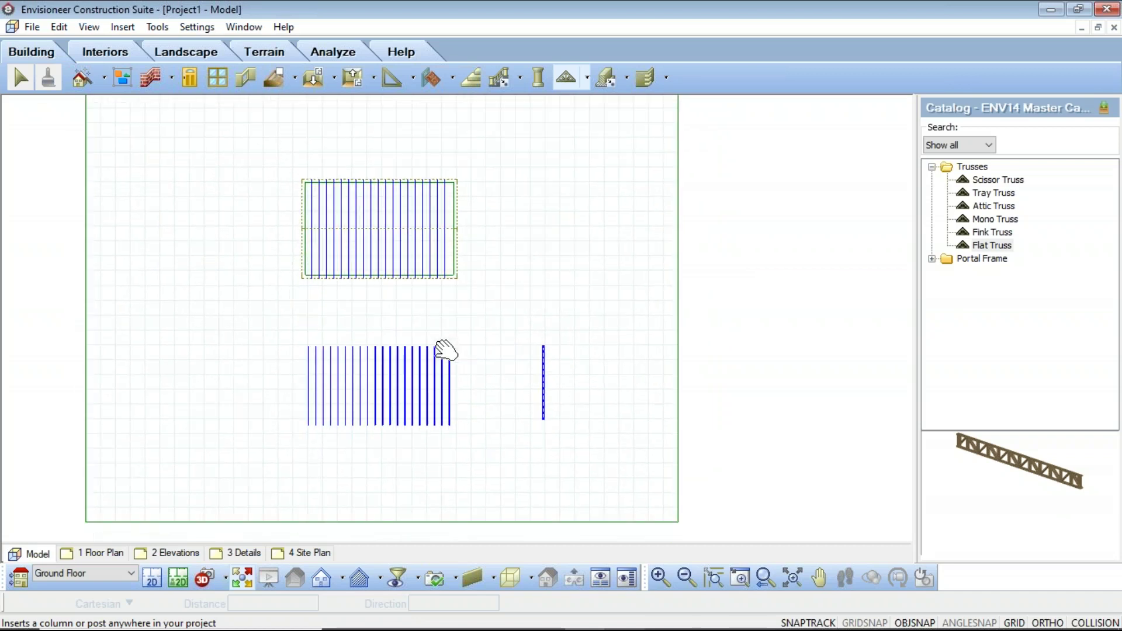
pyautogui.press('Escape')
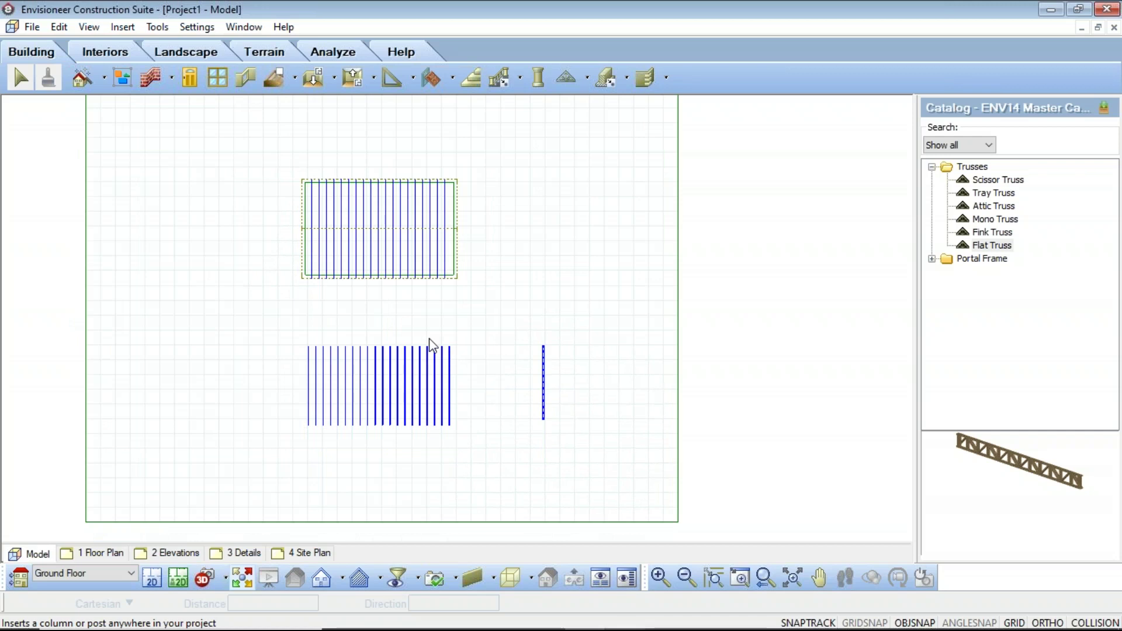
# Review the gable roof's framing settings for rafters, opening headers, fascia, ridge and hip, leaving its properties without changes.
pyautogui.doubleClick(462, 249)
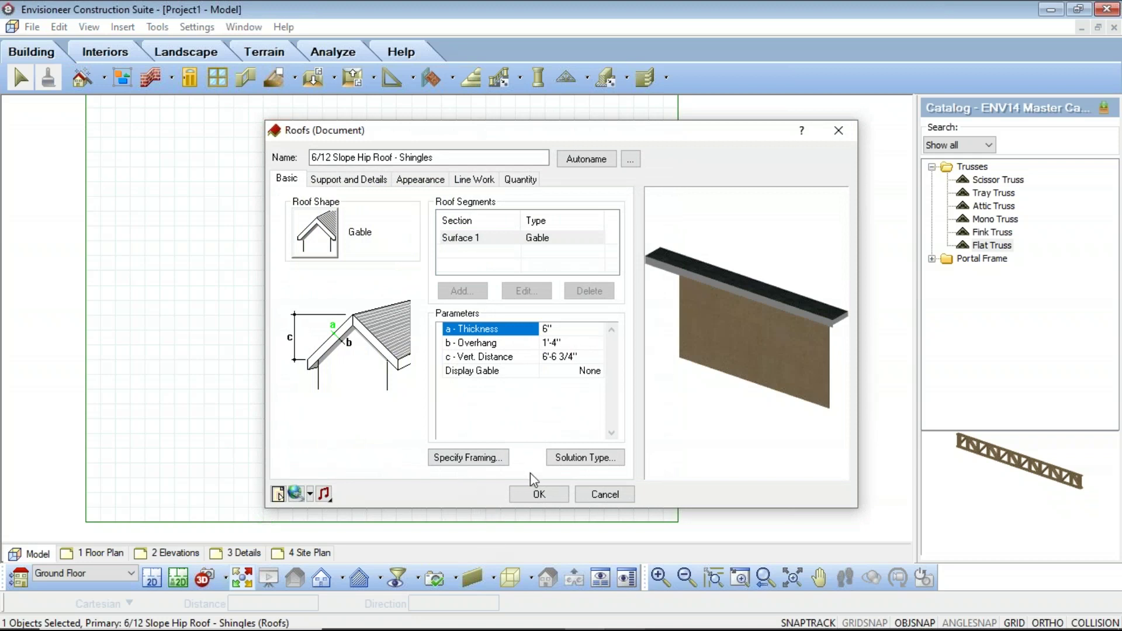
pyautogui.click(477, 462)
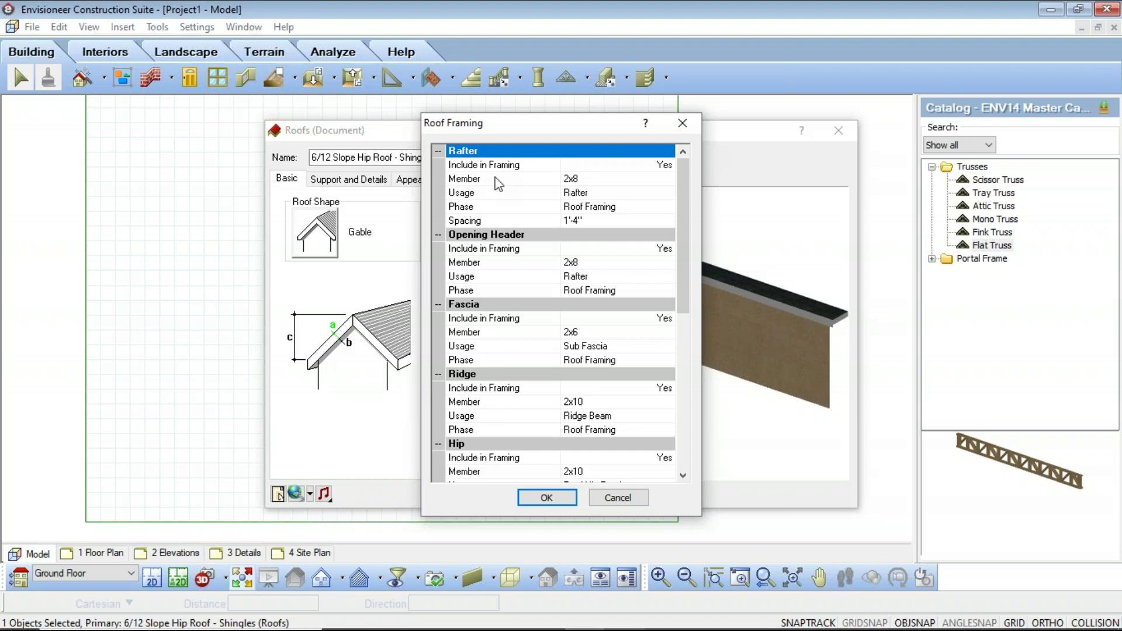
pyautogui.click(622, 503)
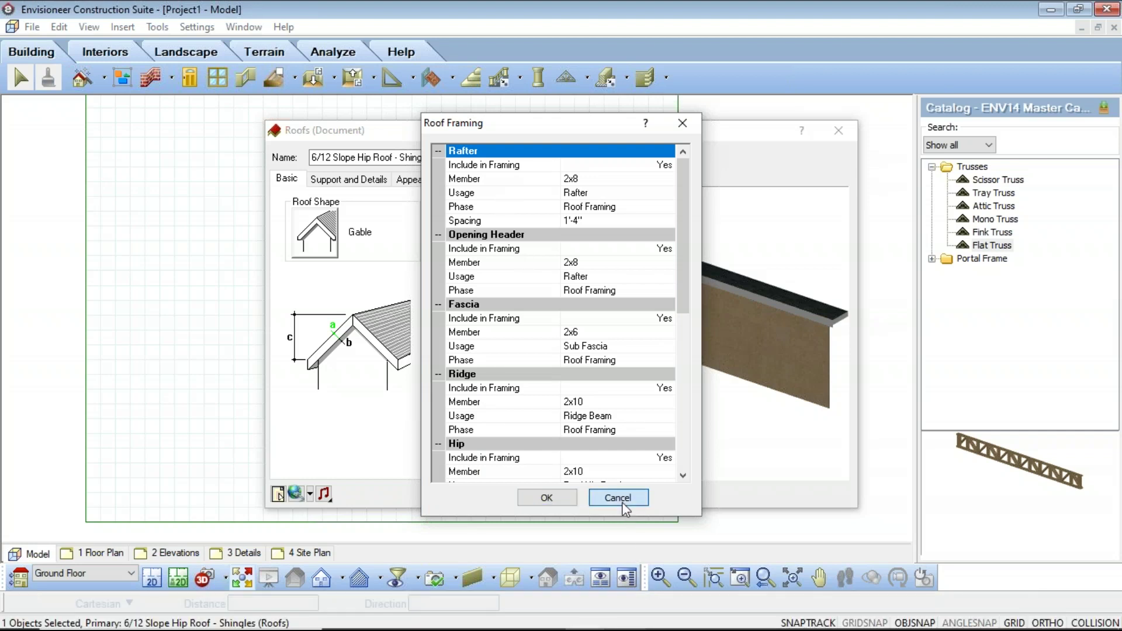
pyautogui.click(604, 494)
pyautogui.click(510, 246)
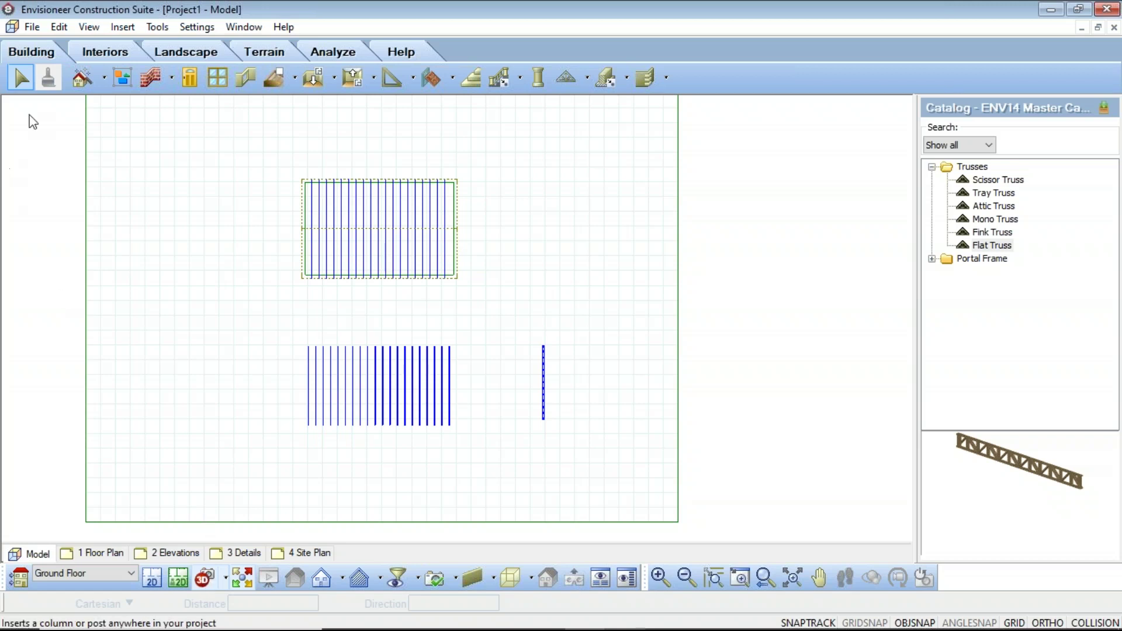
pyautogui.click(413, 78)
pyautogui.click(417, 211)
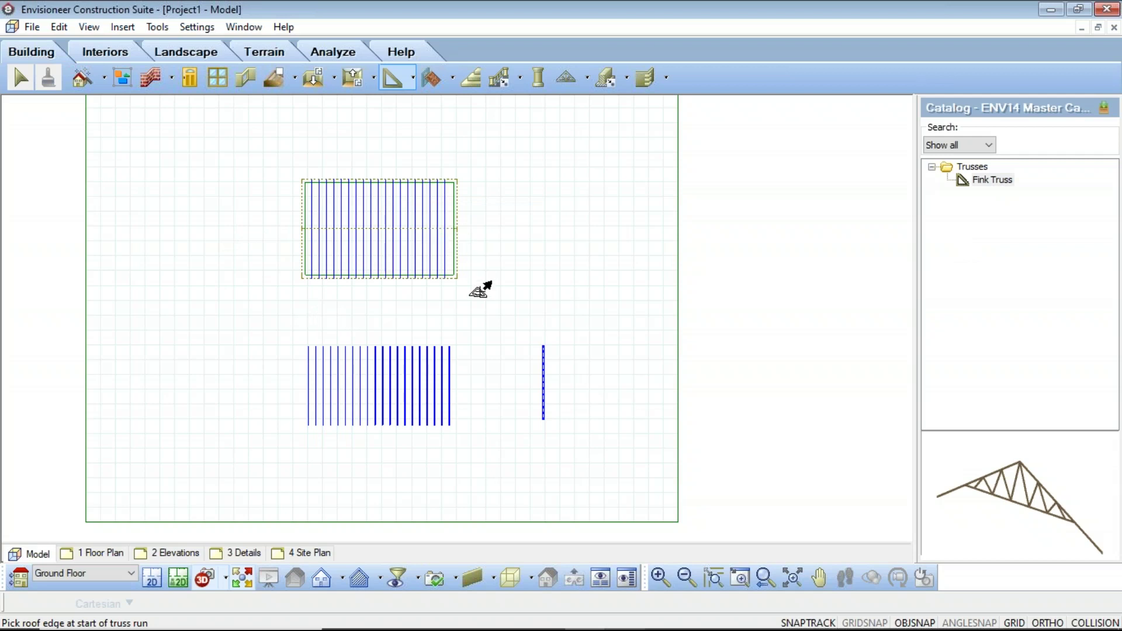
pyautogui.click(587, 78)
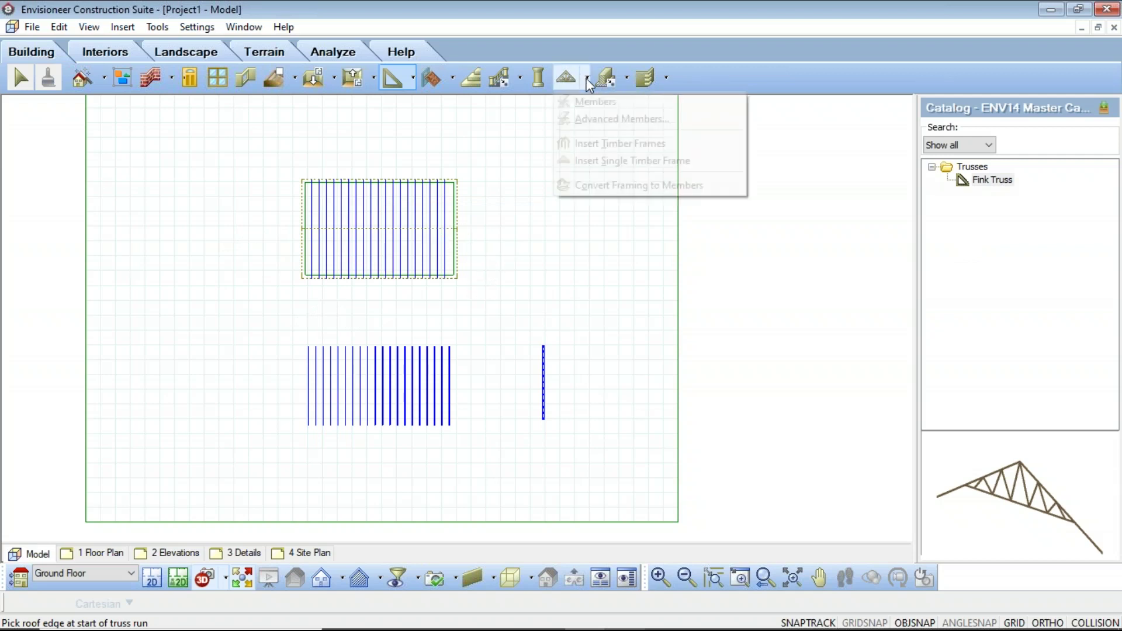
pyautogui.click(613, 145)
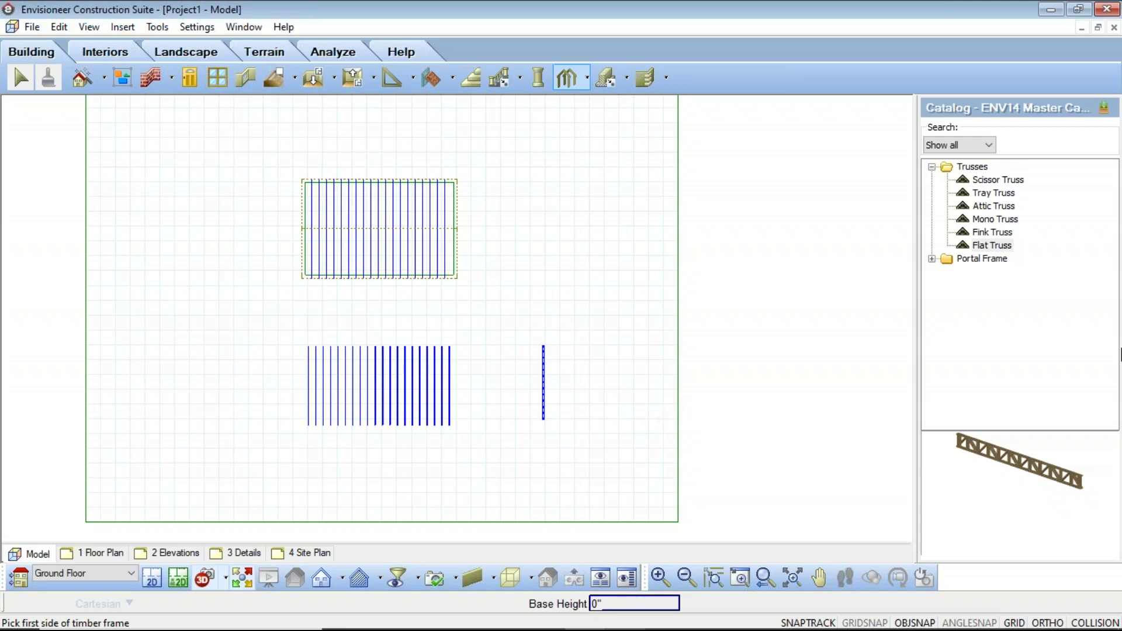
pyautogui.hotkey('alt', 'Tab')
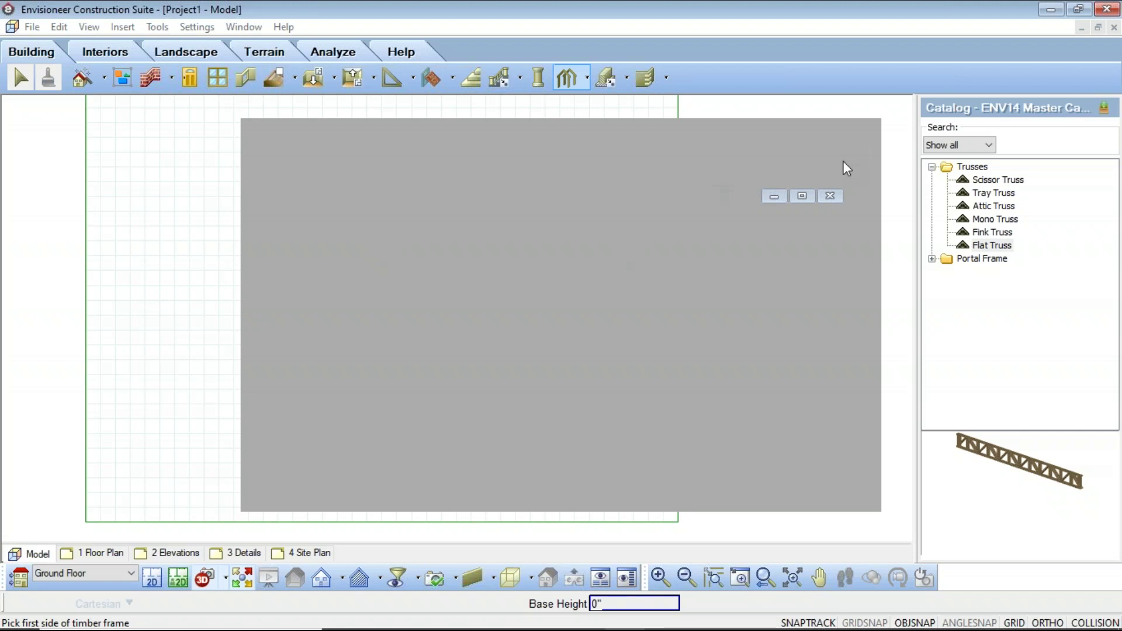
pyautogui.press('Escape')
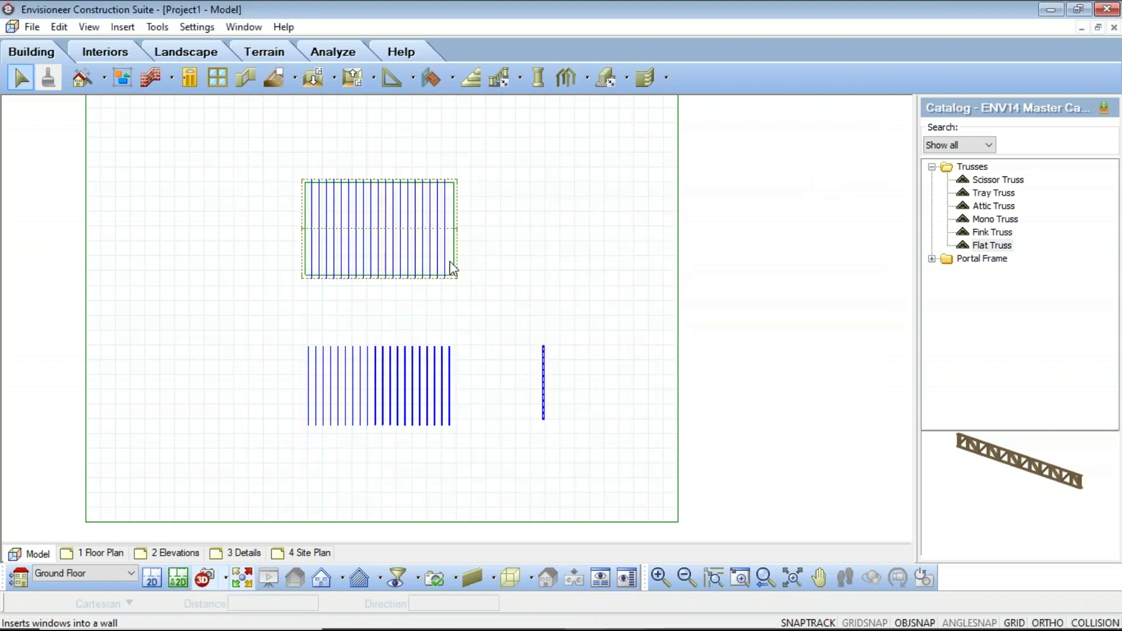
# Delete the Fink Truss run from the gable roof.
pyautogui.scroll(3, 454, 248)
pyautogui.click(445, 240)
pyautogui.press('Delete')
pyautogui.click(466, 260)
# Display the 3D Perspective view and walk the camera around to face the gable end of the roof.
pyautogui.click(203, 582)
pyautogui.click(237, 531)
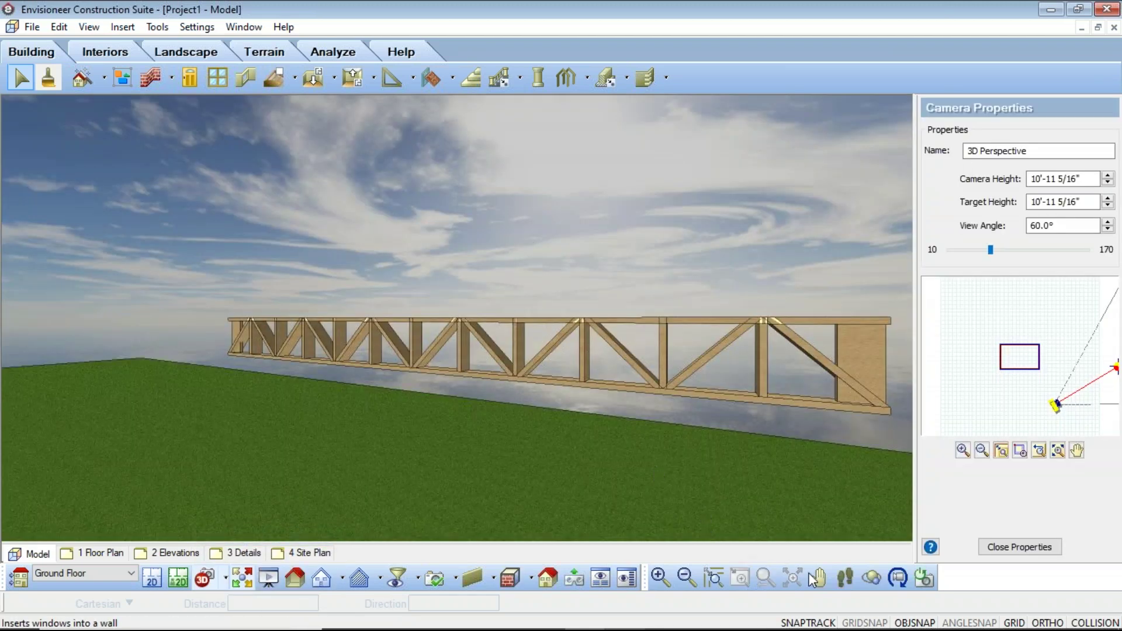
pyautogui.click(845, 578)
pyautogui.moveTo(528, 214)
pyautogui.mouseDown()
pyautogui.moveTo(303, 163)
pyautogui.moveTo(193, 205)
pyautogui.moveTo(528, 203)
pyautogui.moveTo(643, 171)
pyautogui.moveTo(333, 227)
pyautogui.mouseUp()
pyautogui.rightClick(326, 218)
pyautogui.click(356, 226)
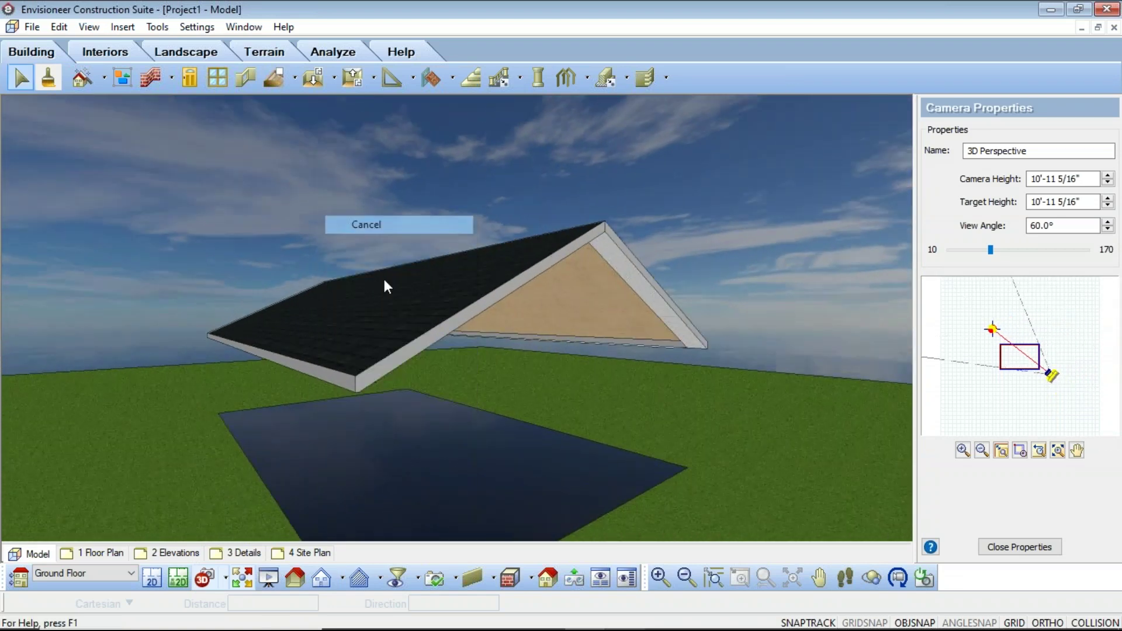
# Turn on the display of Walls in the View Filter.
pyautogui.click(418, 576)
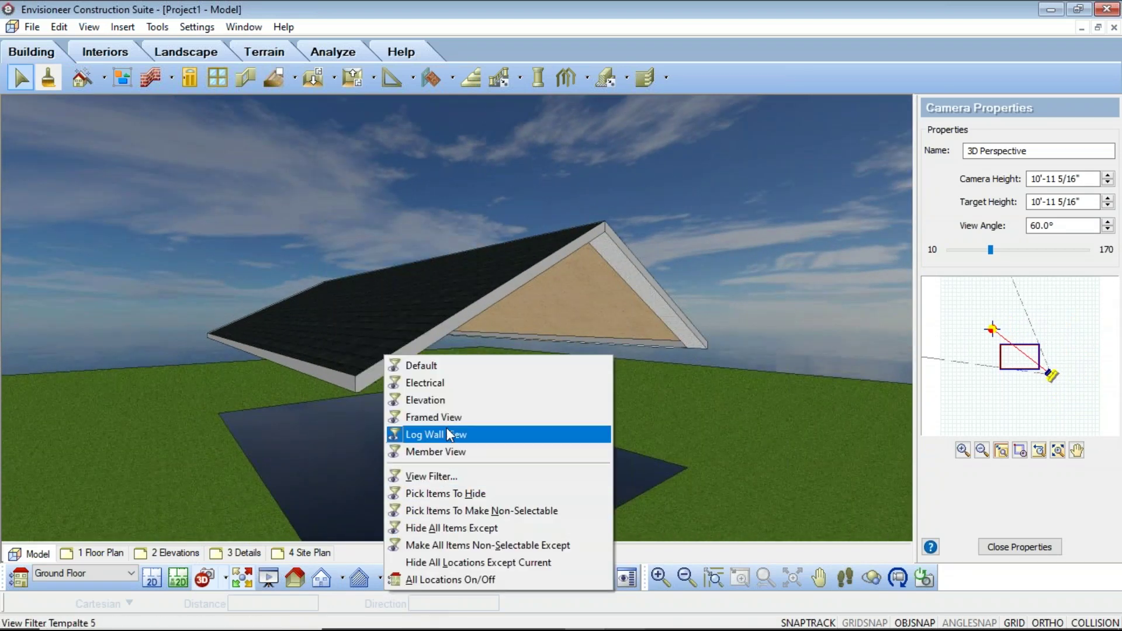
pyautogui.click(431, 476)
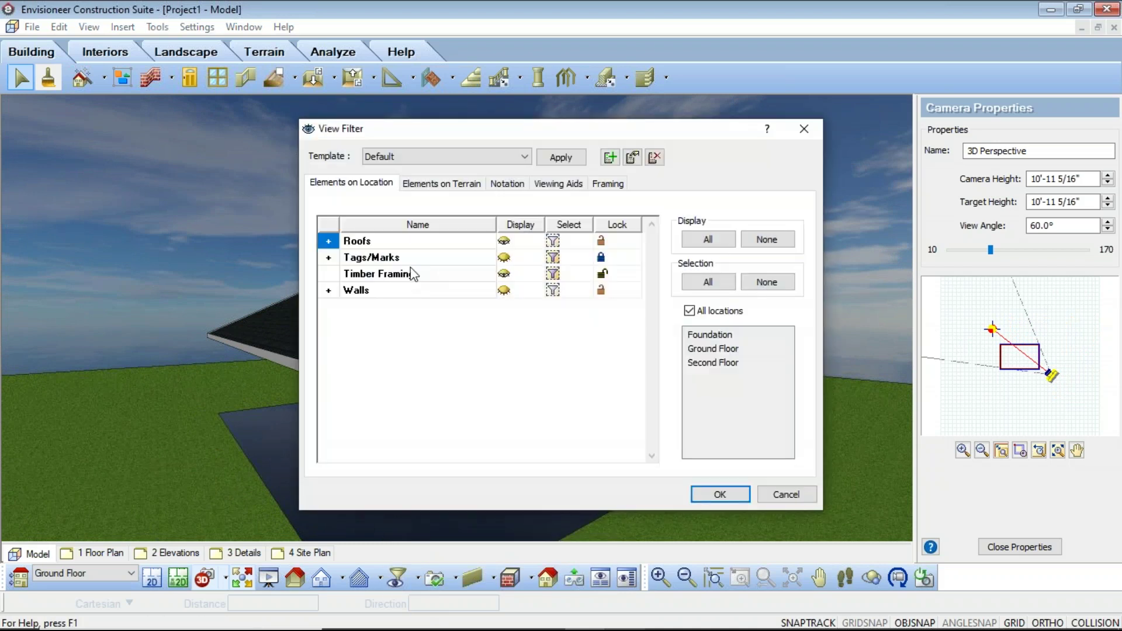
pyautogui.click(505, 291)
pyautogui.click(717, 494)
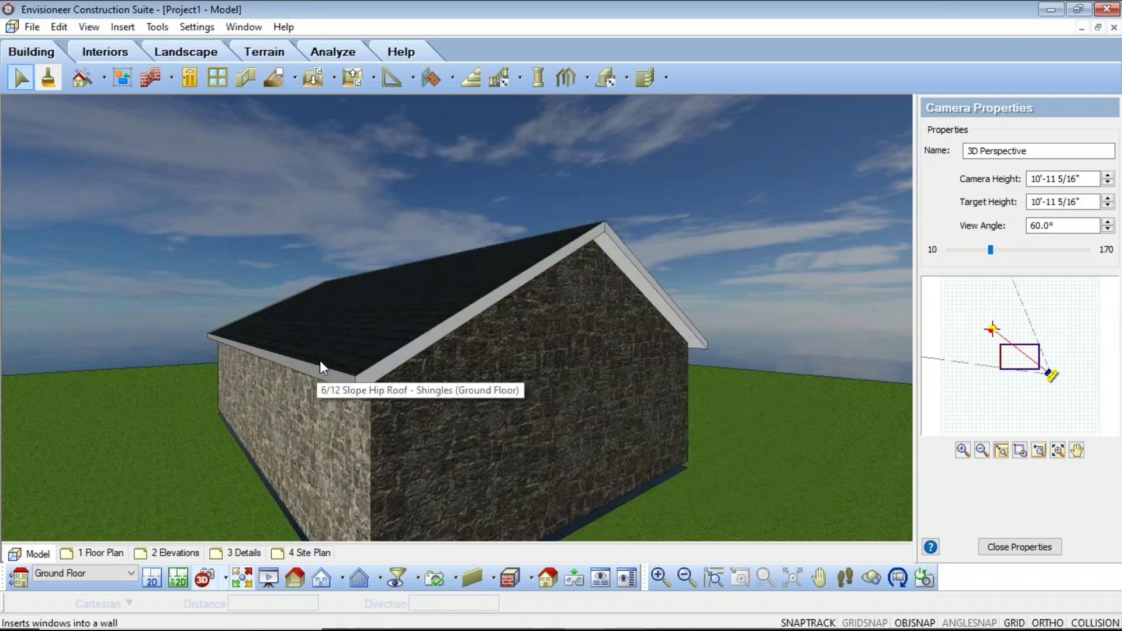
pyautogui.click(319, 362)
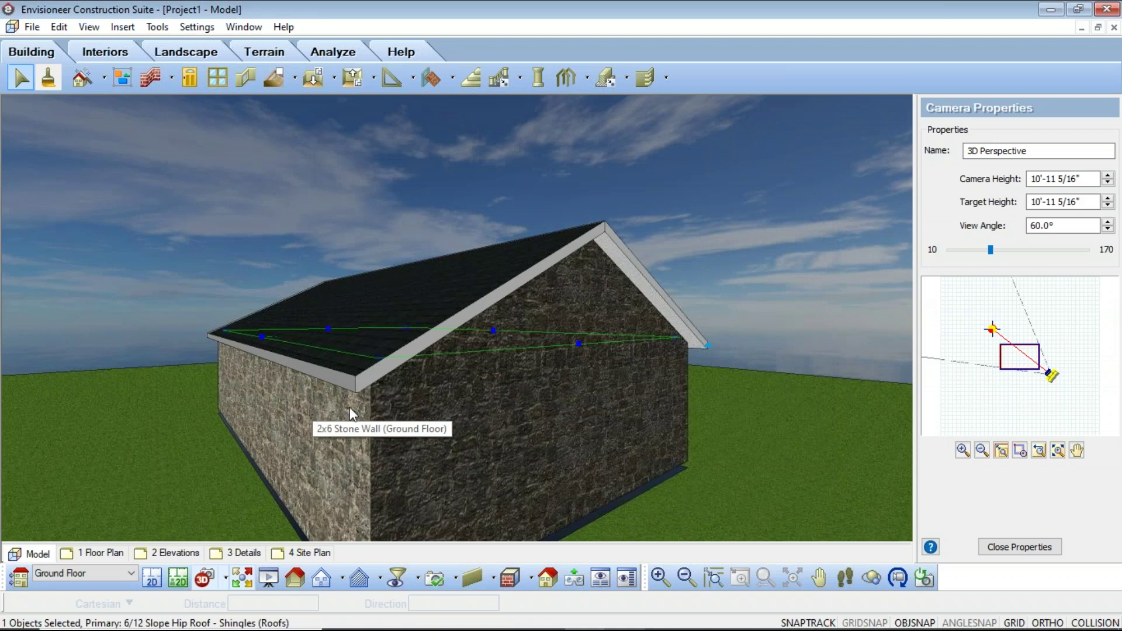
pyautogui.click(152, 579)
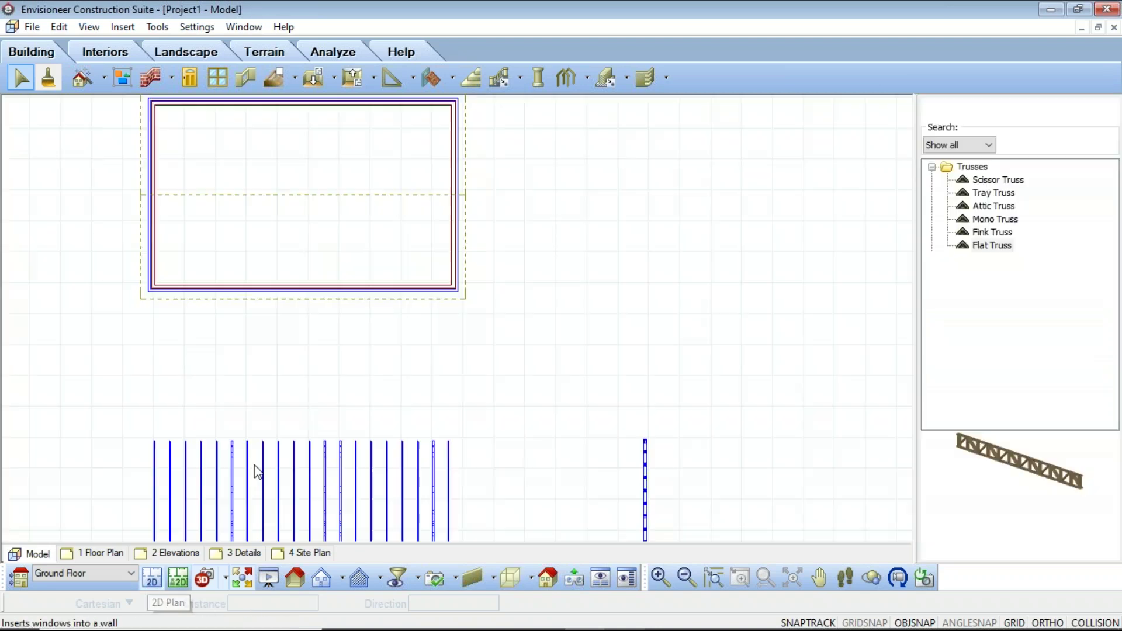
pyautogui.click(306, 299)
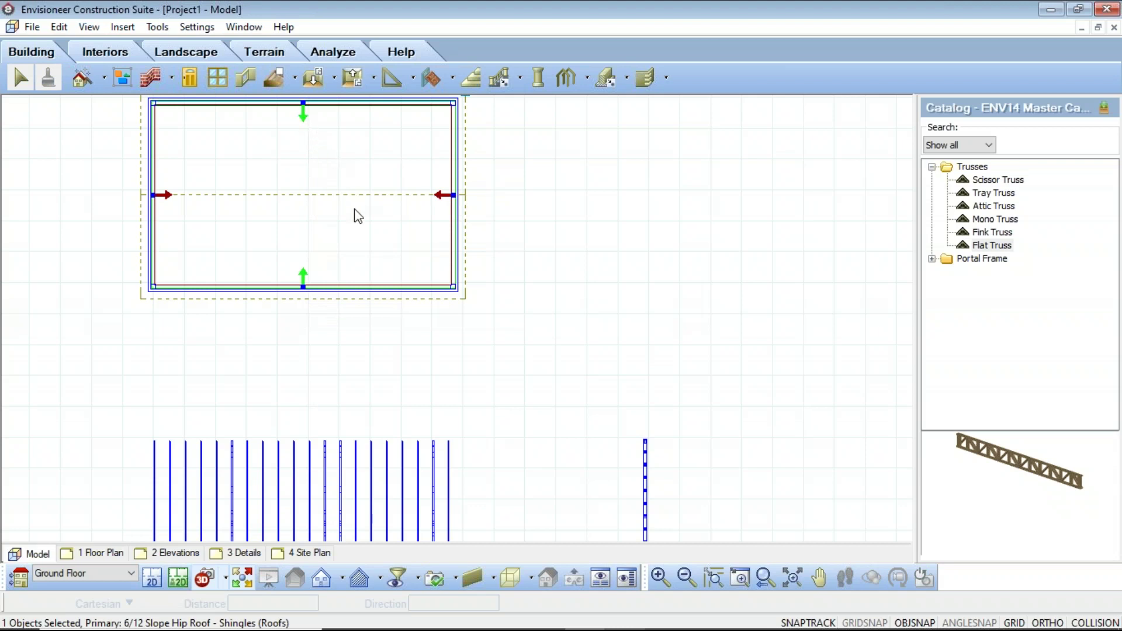
pyautogui.click(201, 580)
pyautogui.click(230, 534)
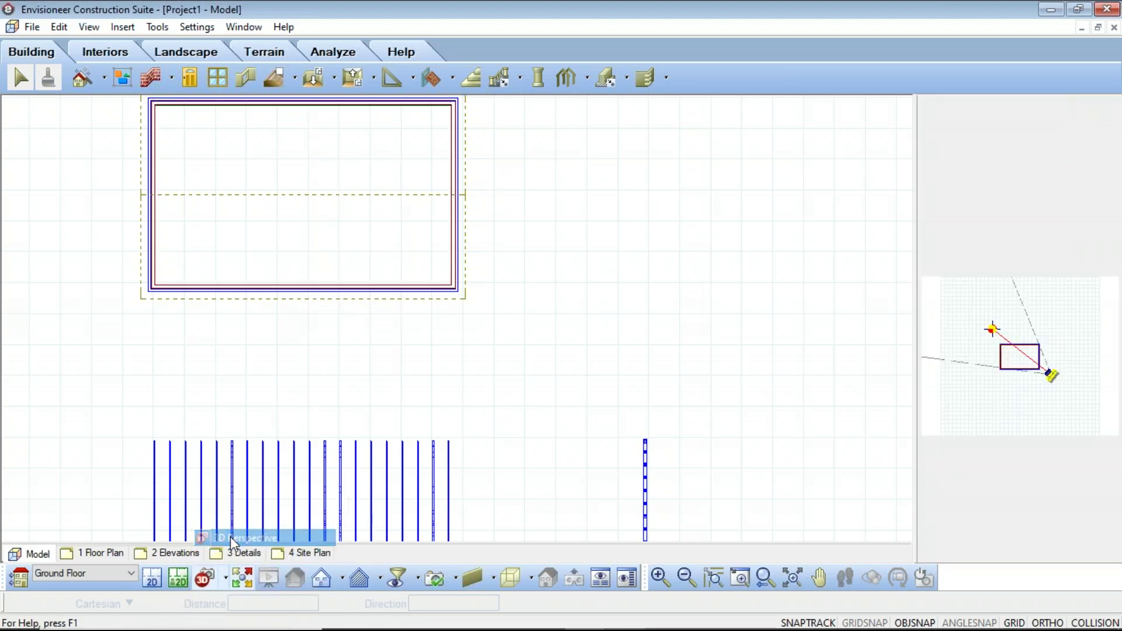
# Change the 6/12 slope shingle roof's support type to Truss and set its raised heel to 12.
pyautogui.click(56, 27)
pyautogui.click(100, 164)
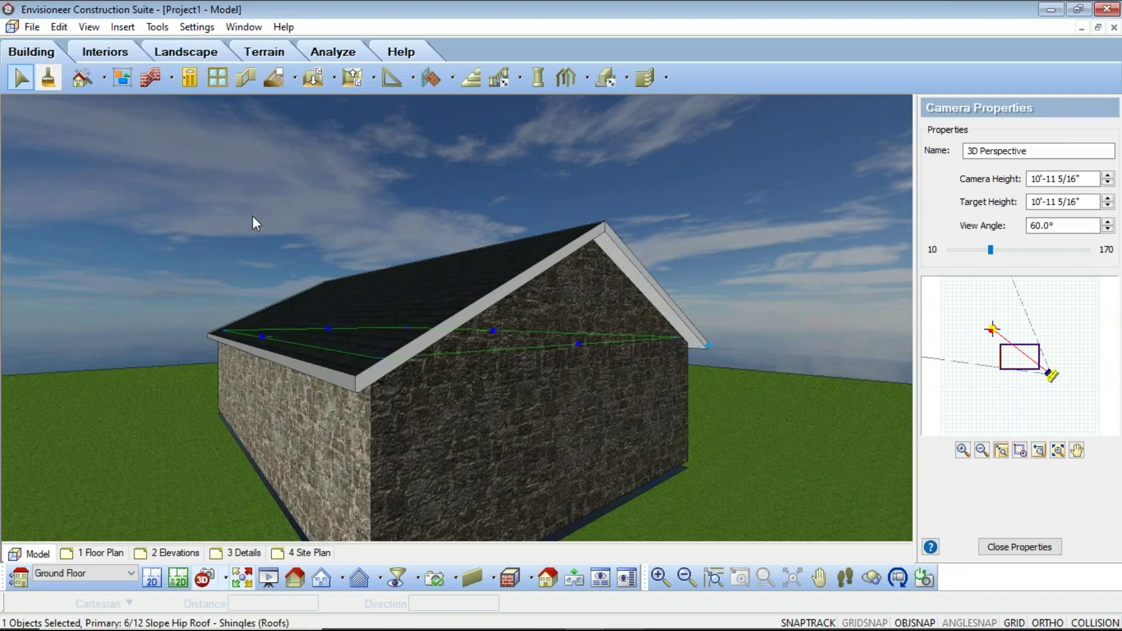
pyautogui.rightClick(313, 350)
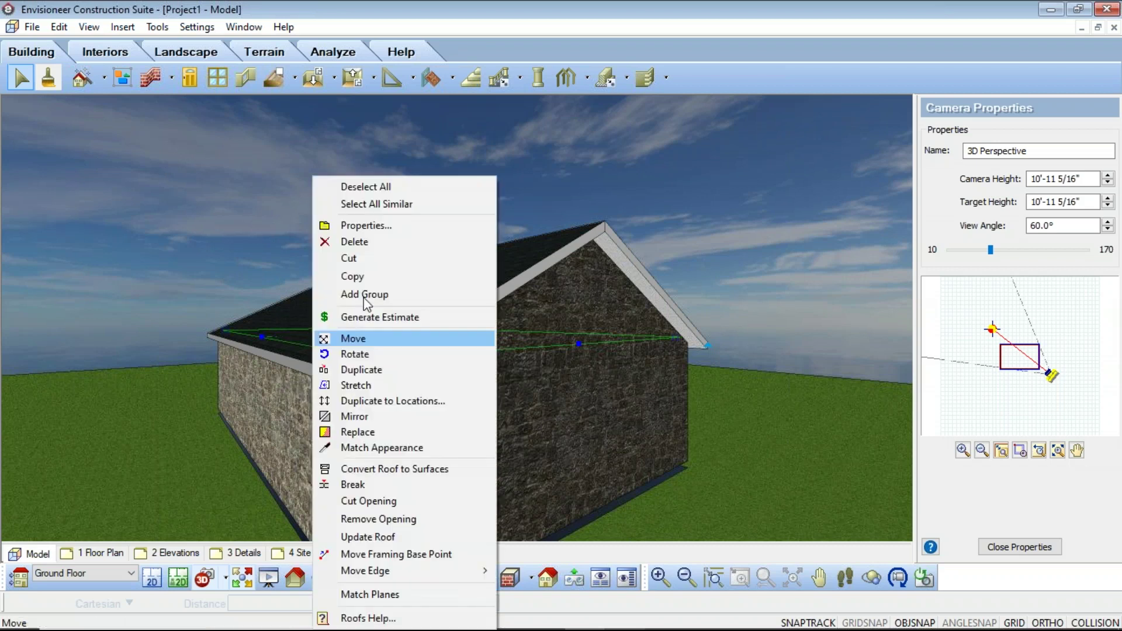
pyautogui.click(387, 228)
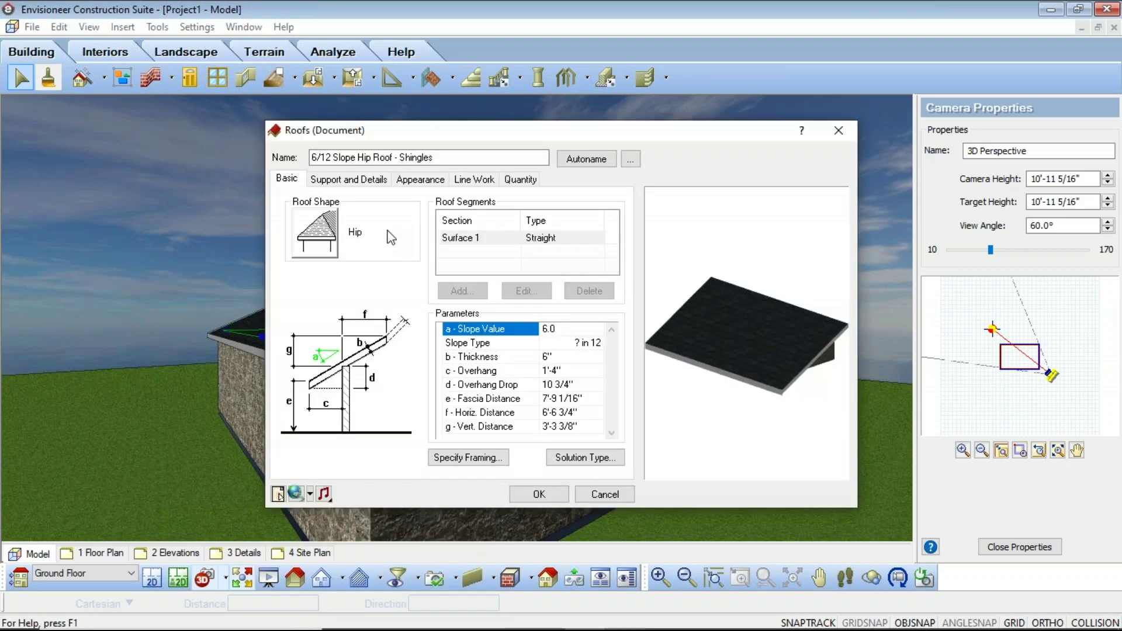
pyautogui.click(346, 185)
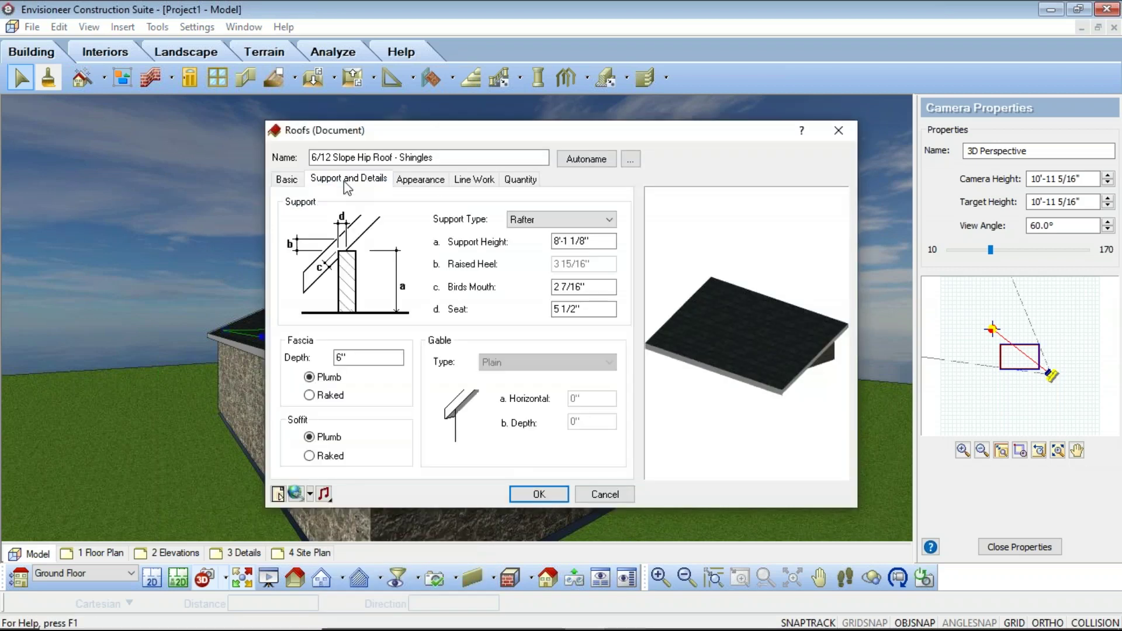
pyautogui.click(580, 213)
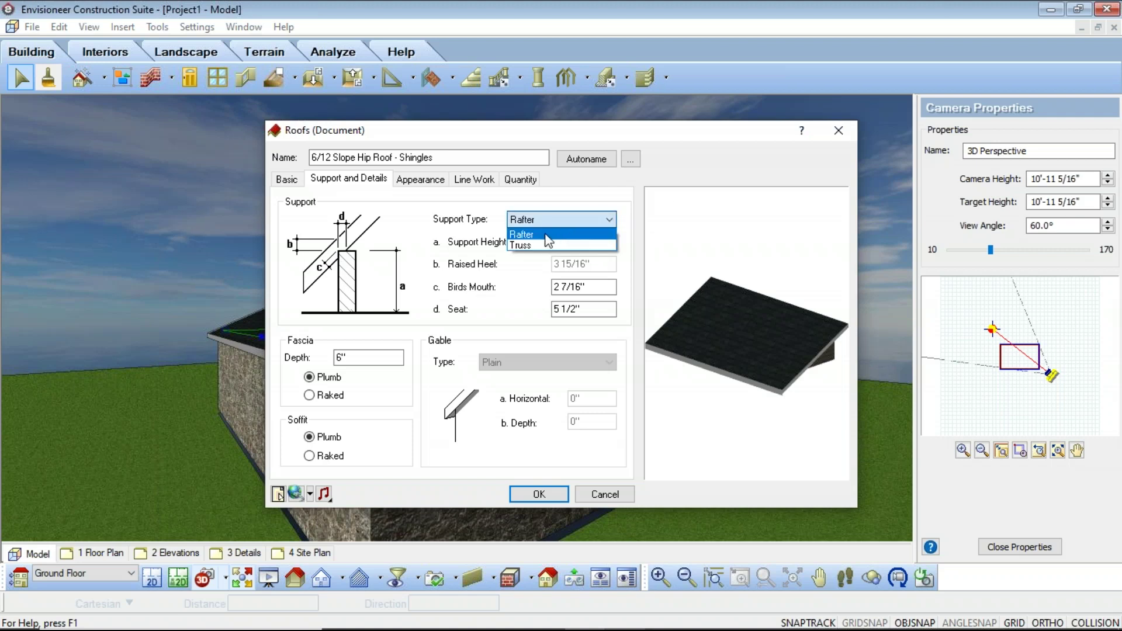
pyautogui.click(534, 241)
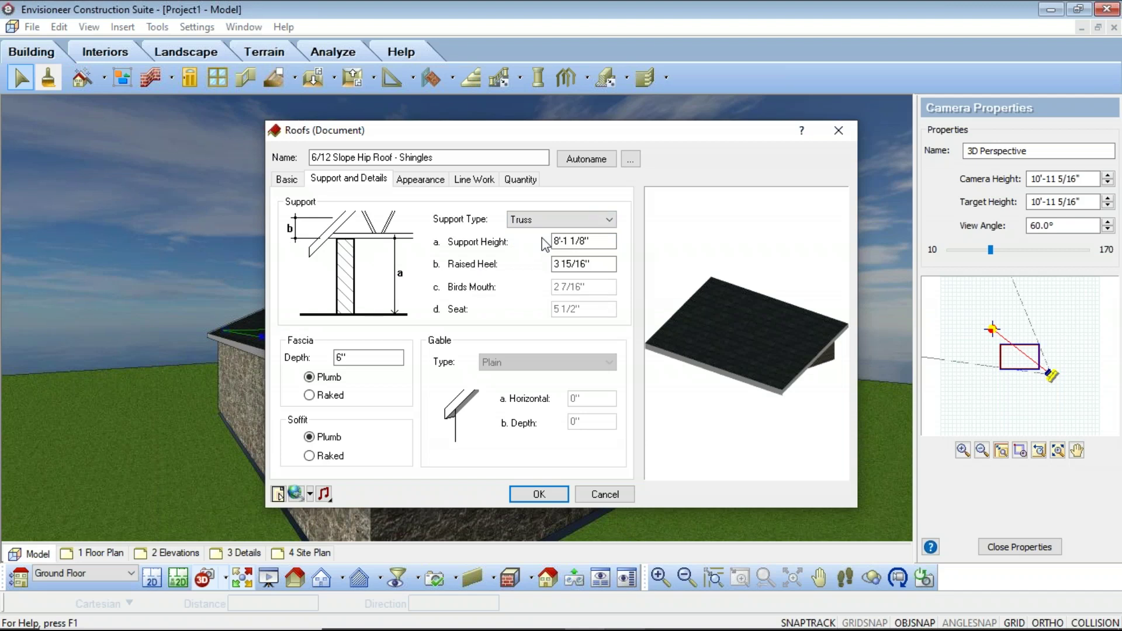
pyautogui.moveTo(604, 263); pyautogui.dragTo(478, 285)
pyautogui.write('12')
pyautogui.click(583, 241)
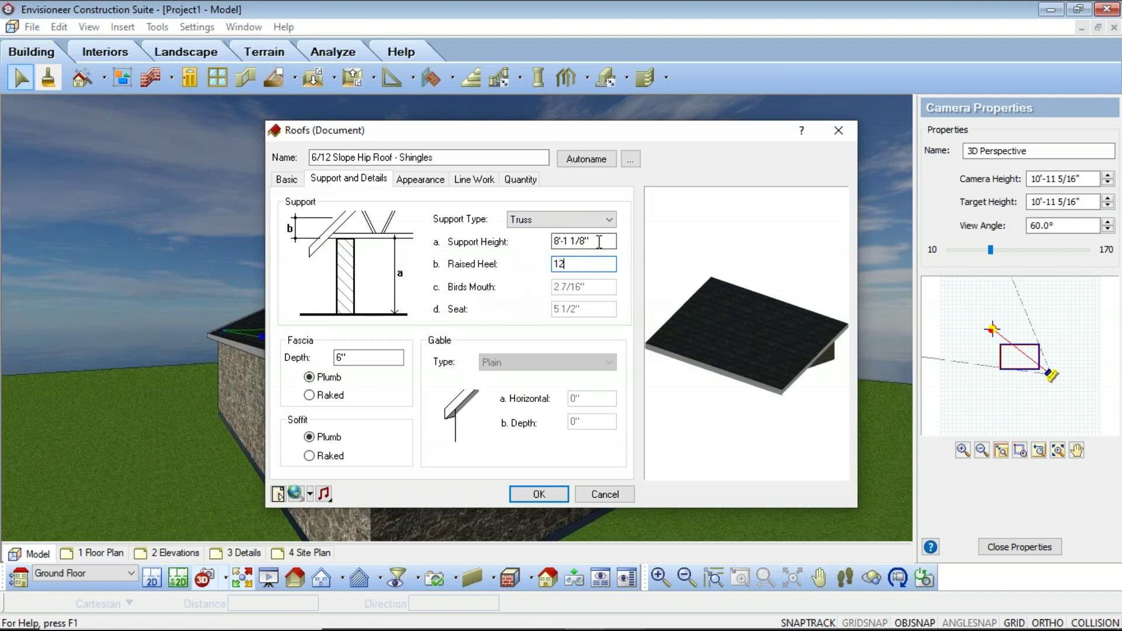
pyautogui.click(562, 496)
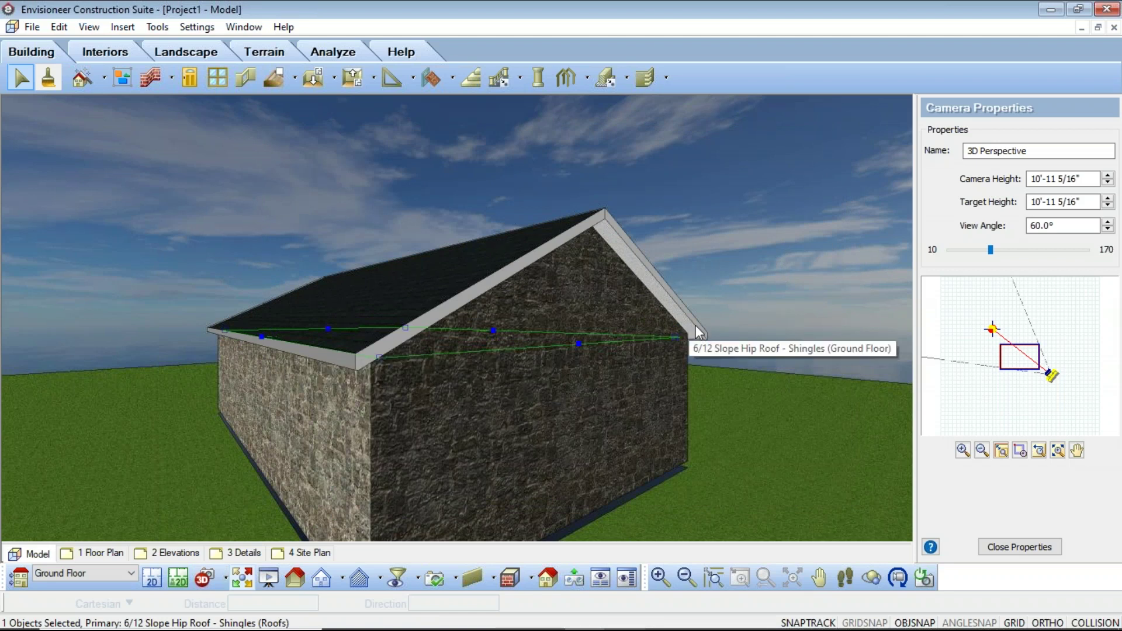
# Display the project's framing and move the camera close to the wall and roof framing at the gable end.
pyautogui.click(508, 588)
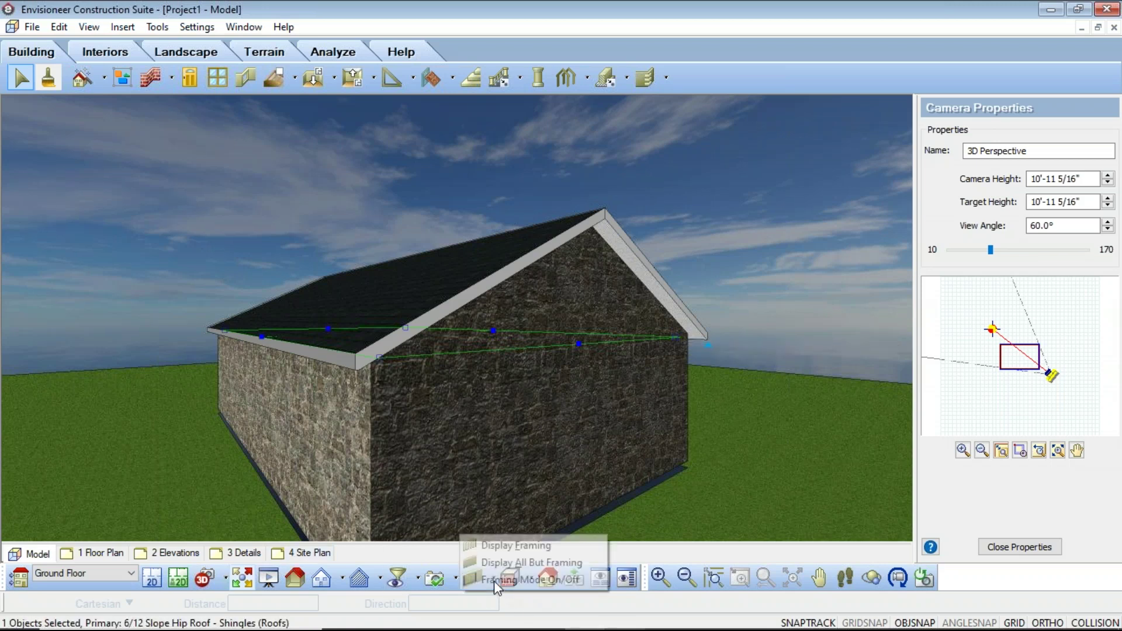
pyautogui.click(474, 540)
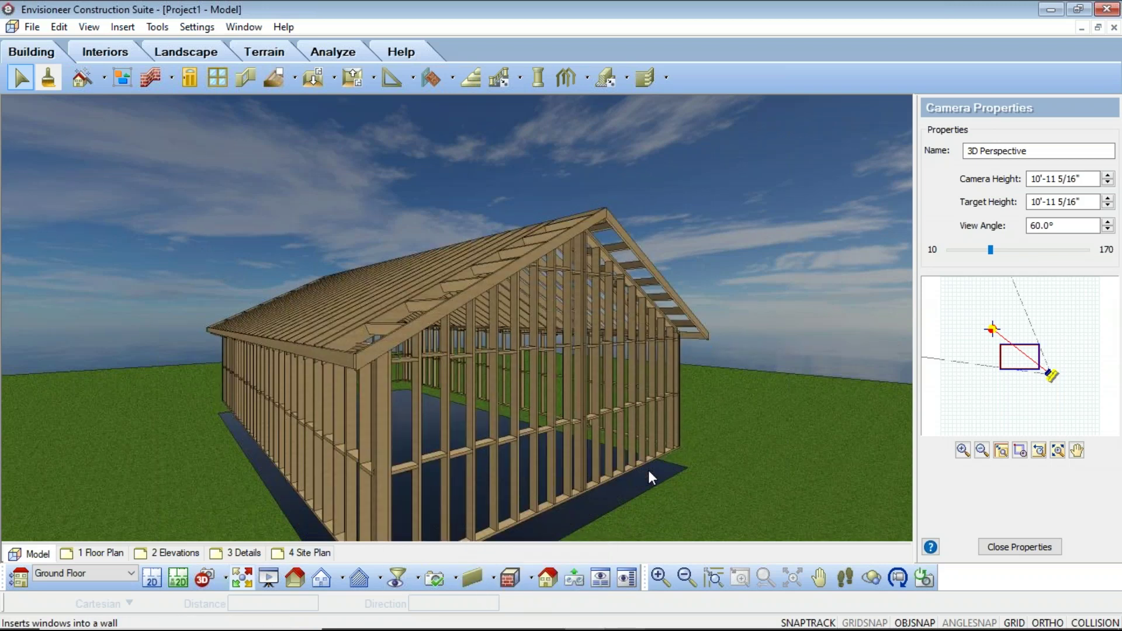
pyautogui.click(845, 579)
pyautogui.moveTo(772, 374); pyautogui.dragTo(429, 555)
pyautogui.click(819, 578)
pyautogui.moveTo(639, 375); pyautogui.dragTo(637, 288)
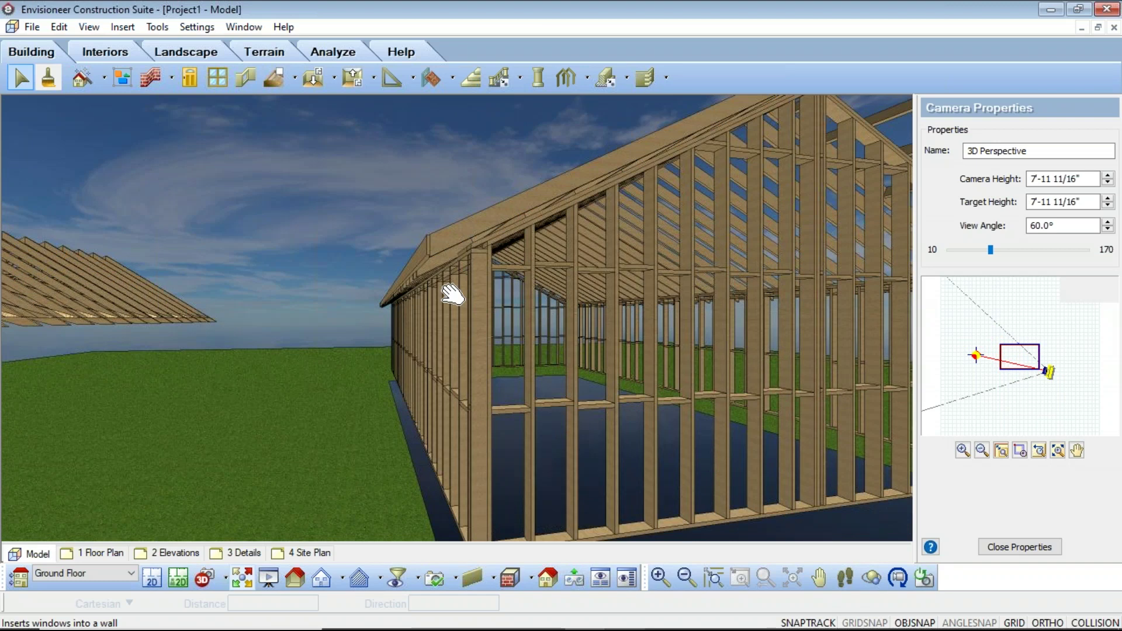
pyautogui.click(1109, 250)
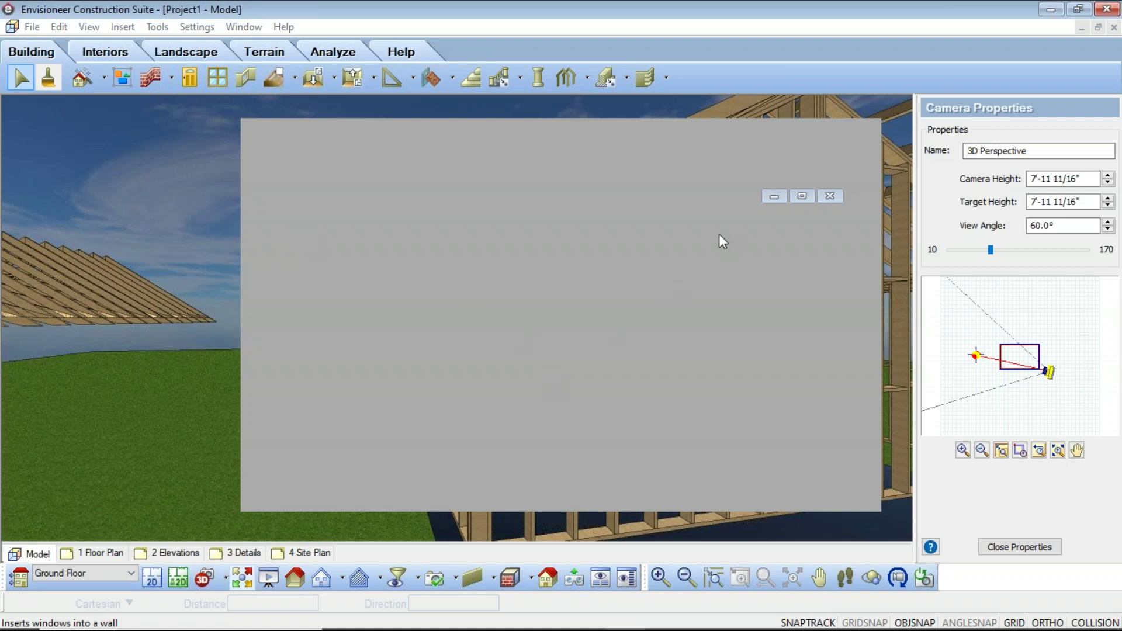
pyautogui.click(838, 159)
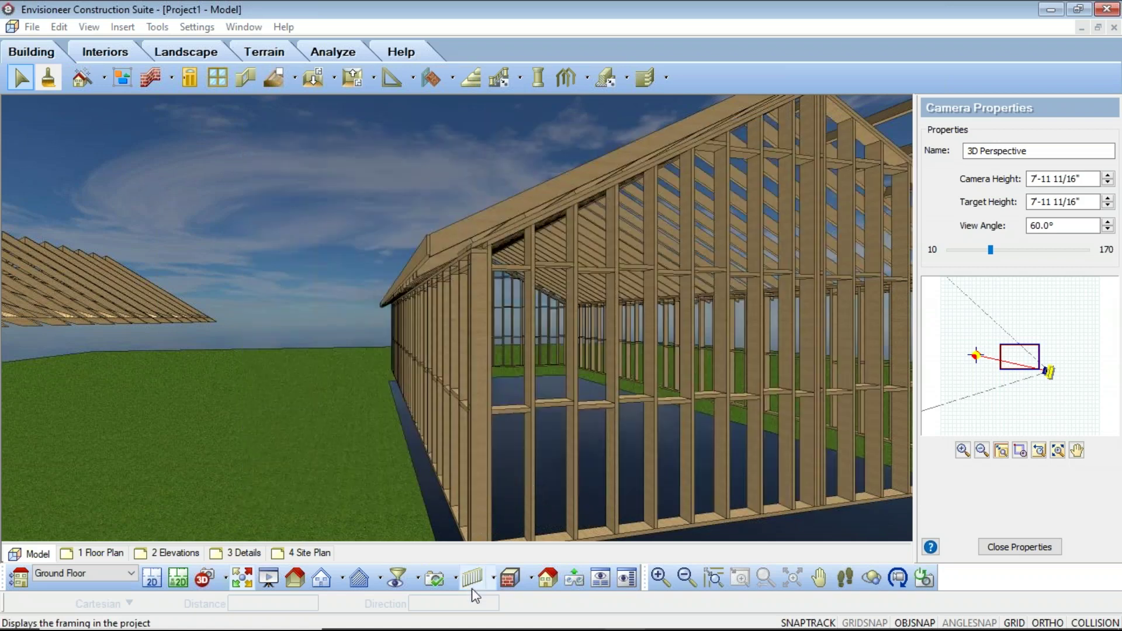
# Start an Advanced Members insertion in the 2D plan and set the member's offset to 8'-0".
pyautogui.click(145, 586)
pyautogui.scroll(-4, 286, 367)
pyautogui.moveTo(373, 393); pyautogui.dragTo(431, 333, button='middle')
pyautogui.scroll(4, 427, 328)
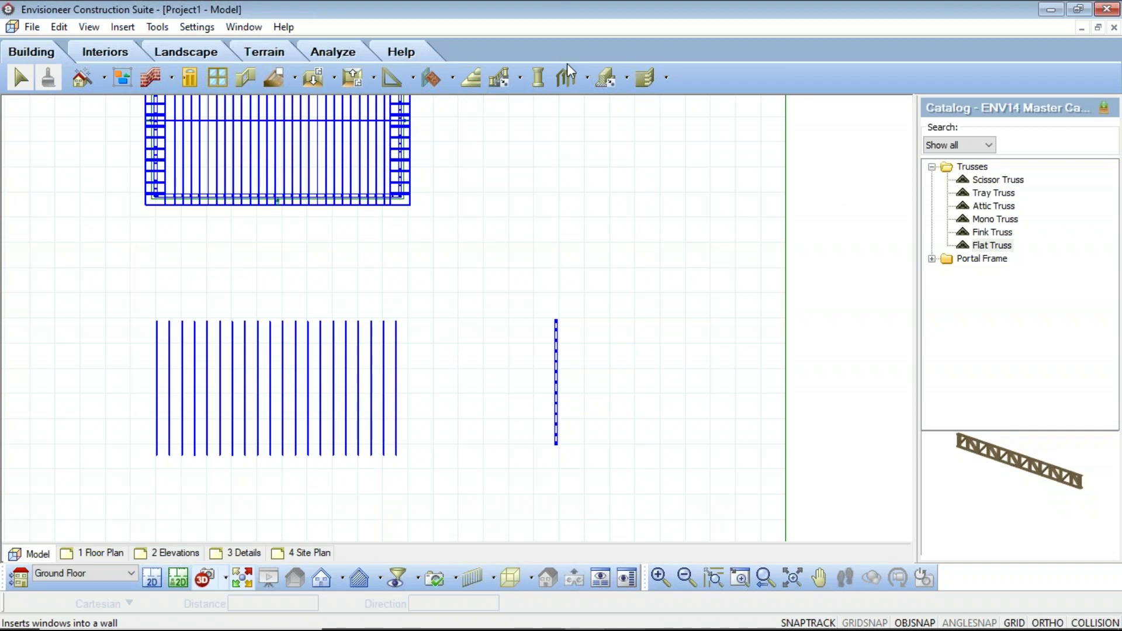
pyautogui.click(586, 77)
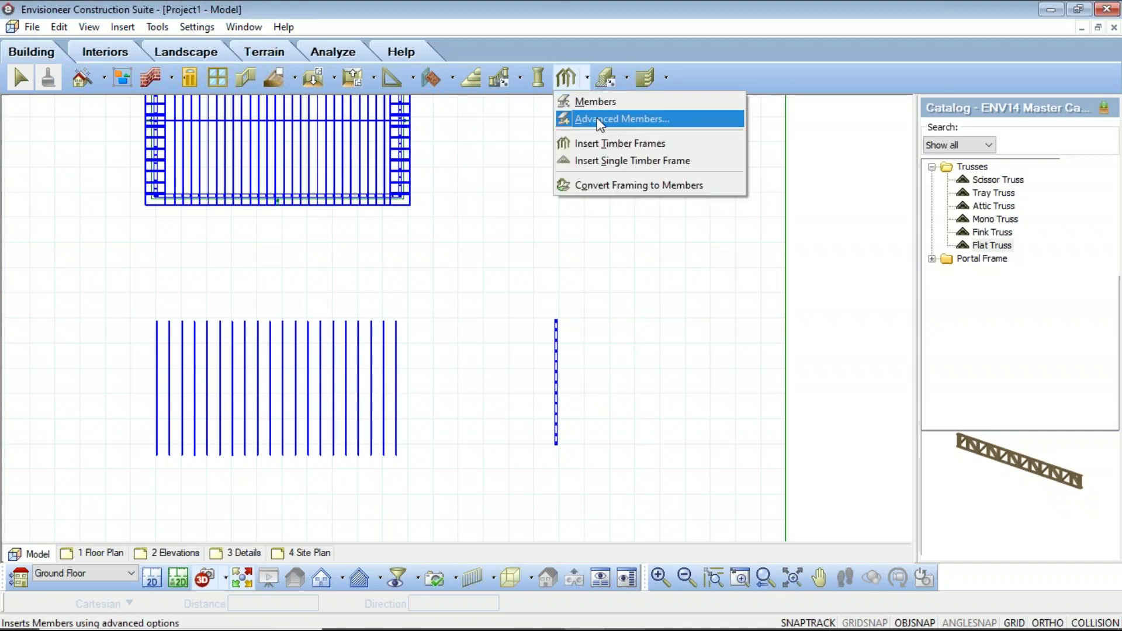
pyautogui.click(628, 118)
pyautogui.click(680, 358)
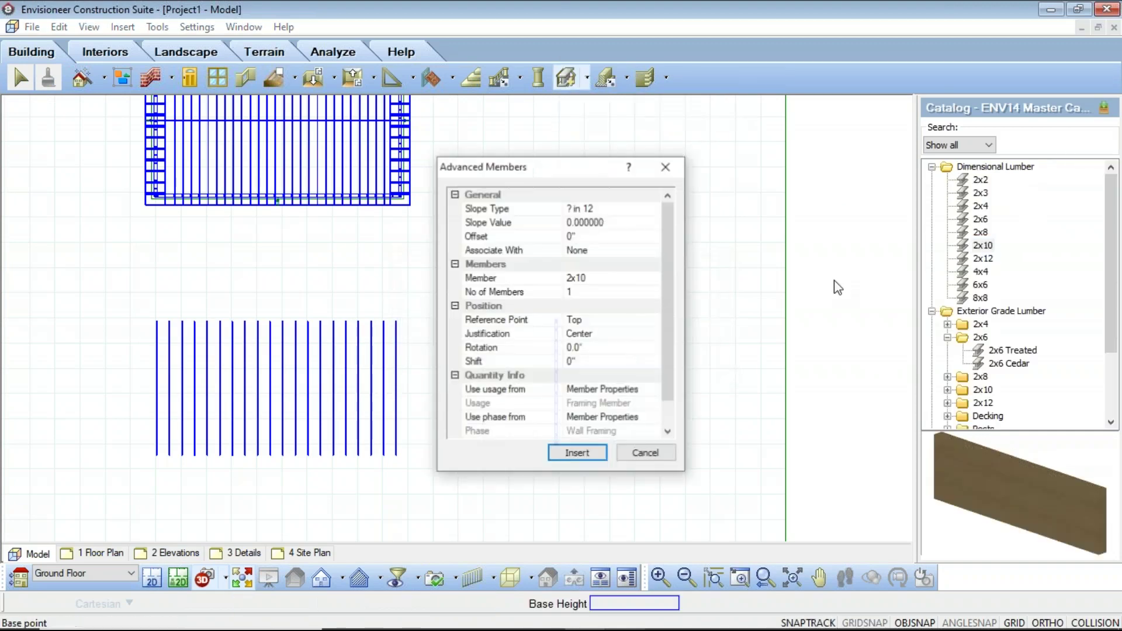
pyautogui.click(592, 238)
pyautogui.write('8')
# Choose 2x6 dimensional lumber as the member, set its rotation to 90° and proceed to insertion.
pyautogui.click(593, 280)
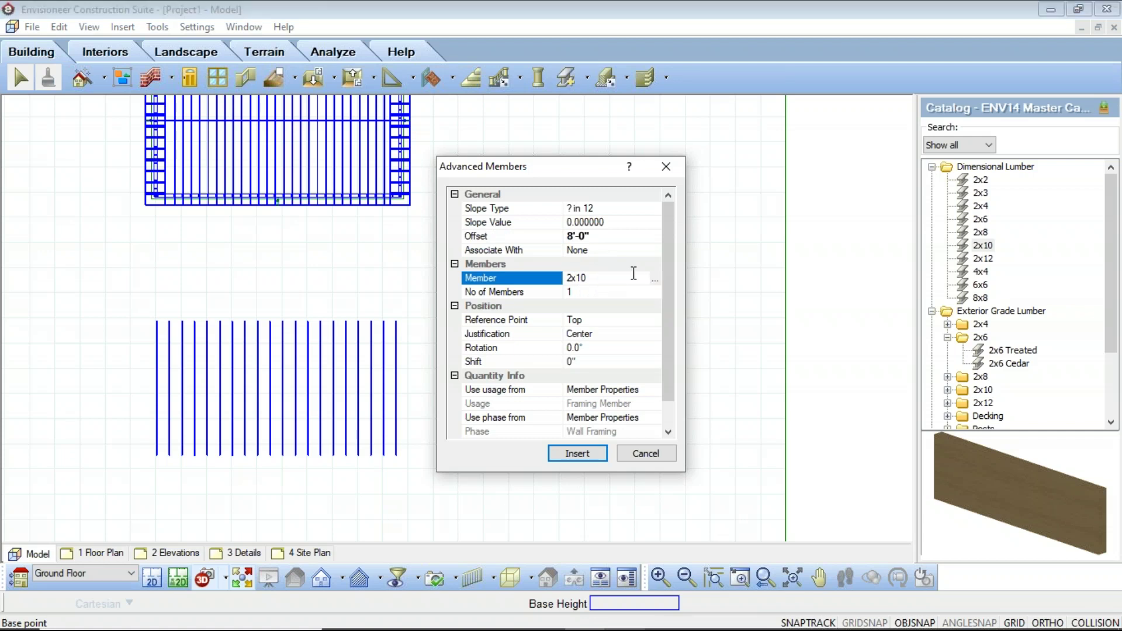
pyautogui.click(654, 281)
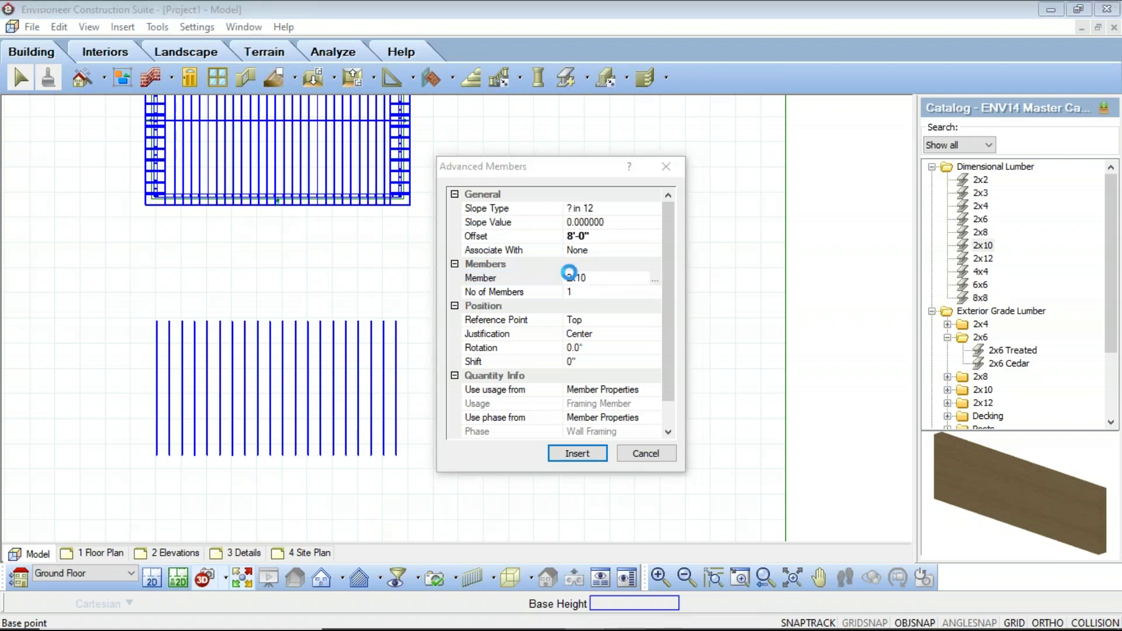
pyautogui.click(509, 211)
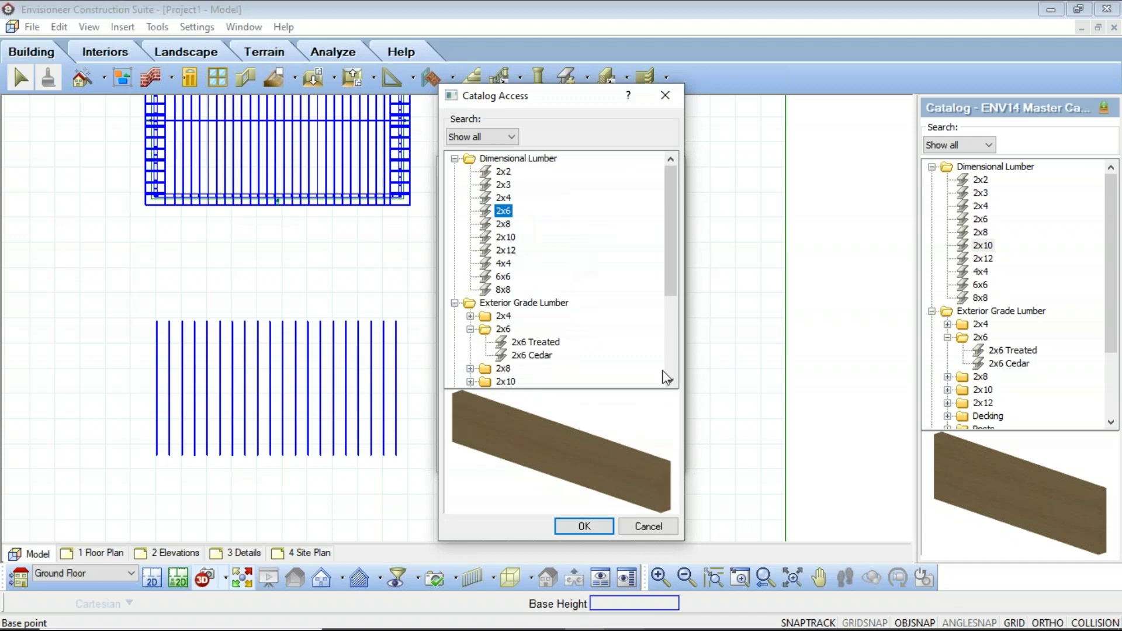
pyautogui.click(590, 524)
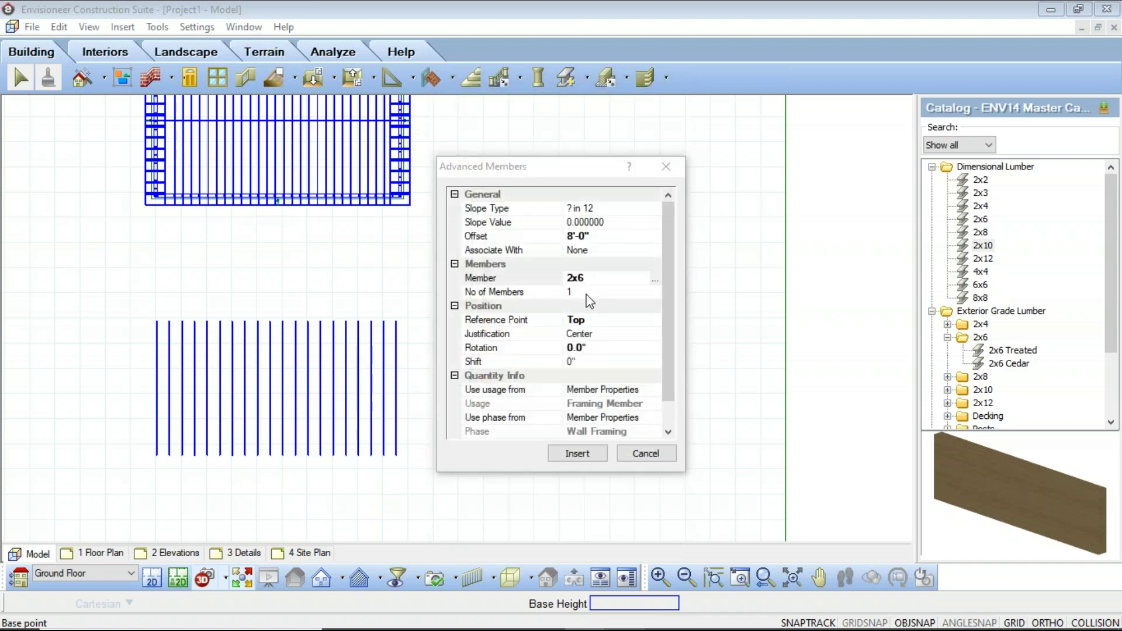
pyautogui.click(575, 349)
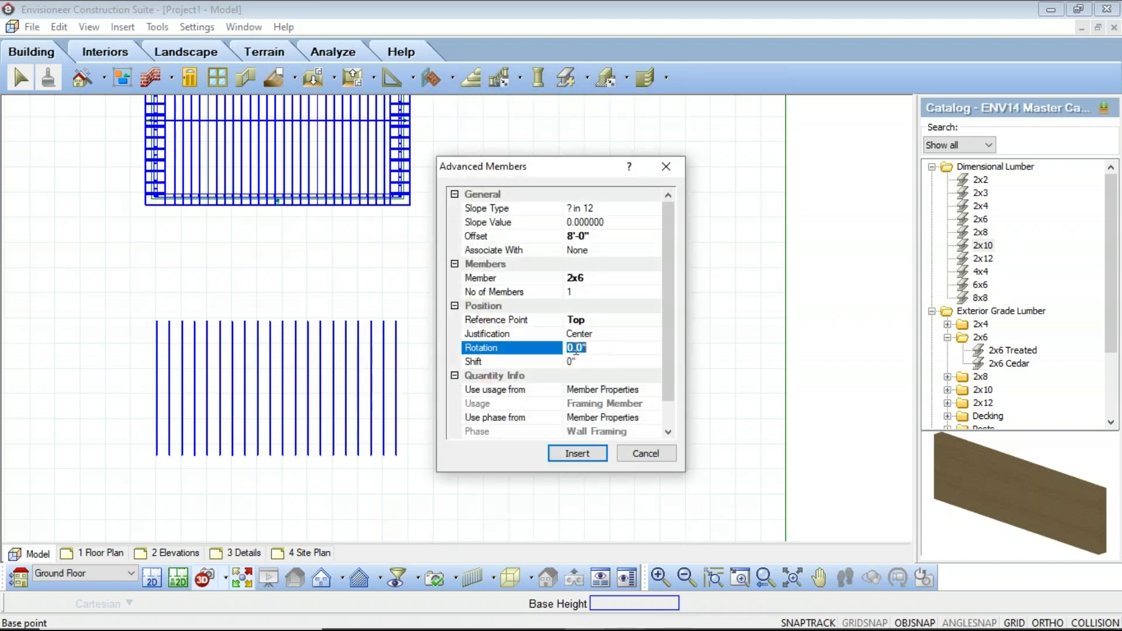
pyautogui.write('90')
pyautogui.click(577, 454)
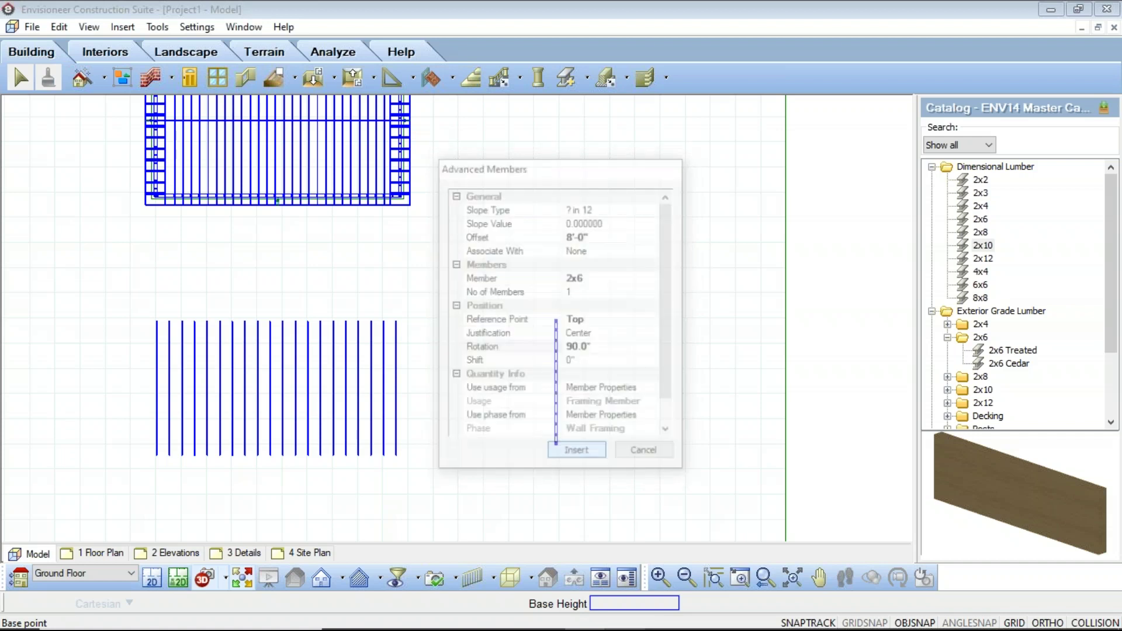
# Place the 2x6 member across the middle of the scissor truss run, from the last truss to the first.
pyautogui.click(400, 398)
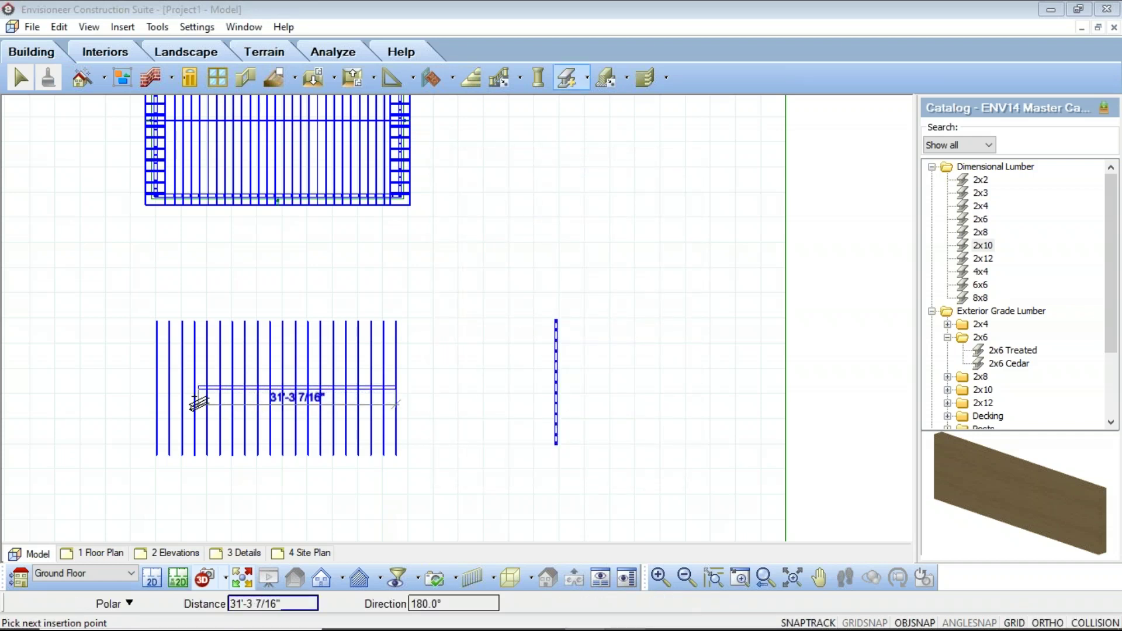
pyautogui.click(156, 395)
pyautogui.rightClick(170, 415)
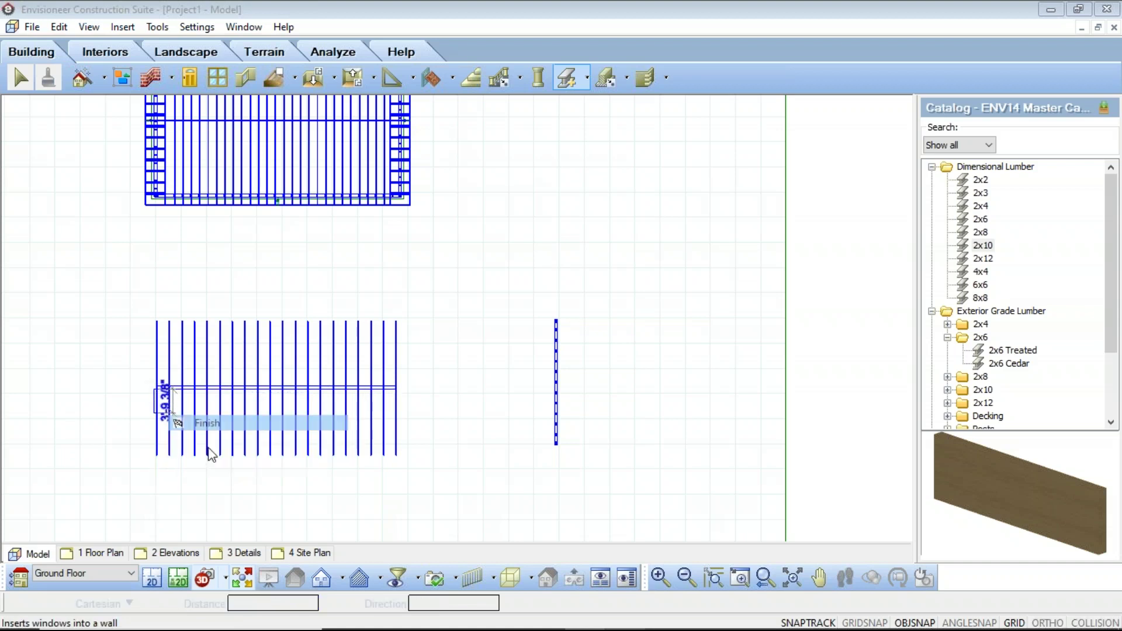
pyautogui.click(208, 423)
# Display the 3D Perspective view and move the camera to face the end of the scissor truss run.
pyautogui.click(215, 575)
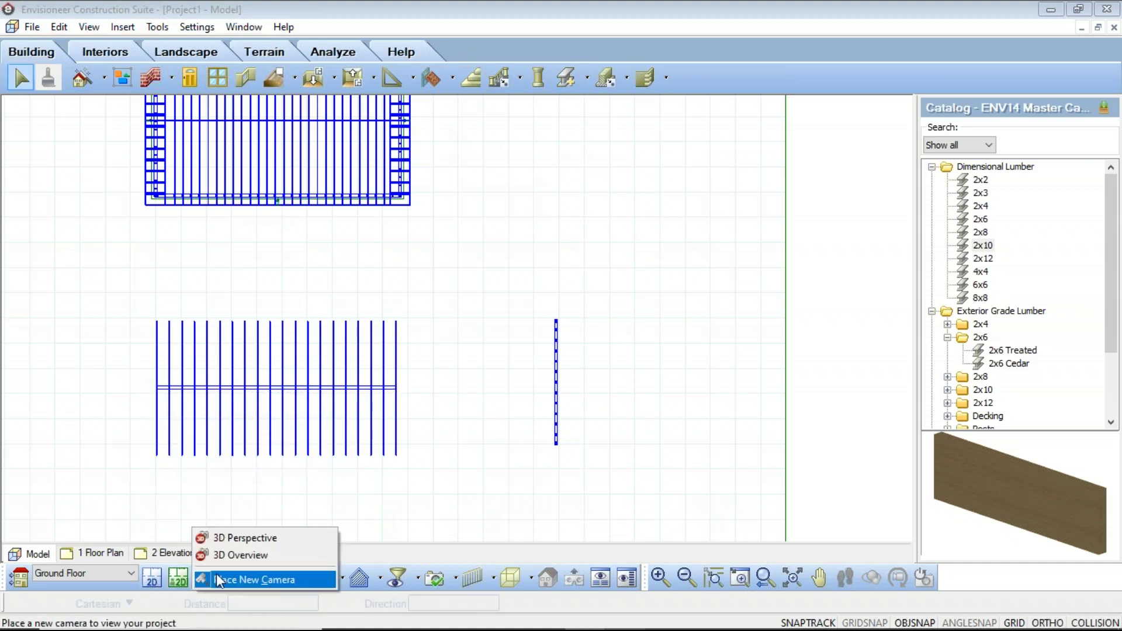
pyautogui.click(266, 539)
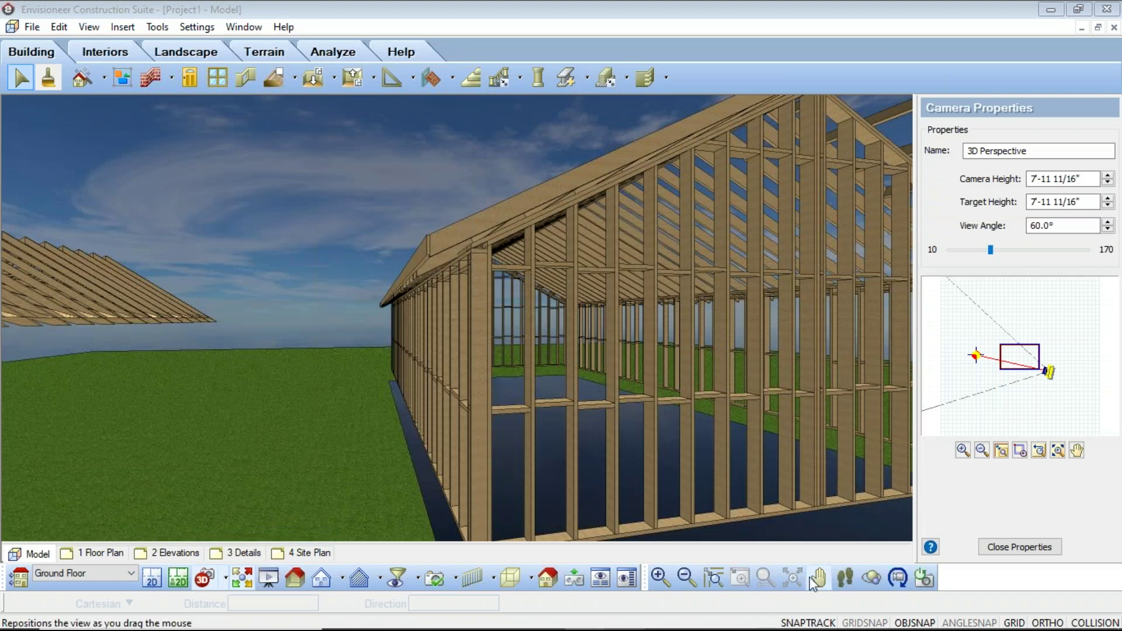
pyautogui.click(818, 579)
pyautogui.moveTo(722, 430); pyautogui.dragTo(454, 384)
pyautogui.rightClick(441, 372)
pyautogui.click(526, 378)
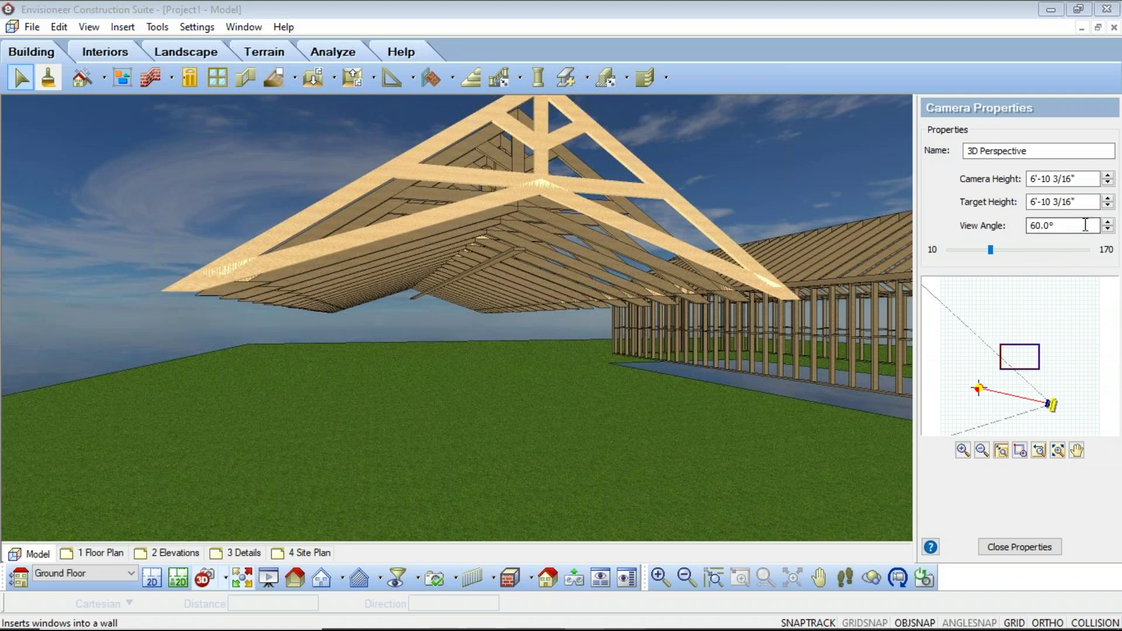
# Return to the 2D plan, display all elements except framing, and delete the entire rectangular building and the bracing member.
pyautogui.click(1114, 28)
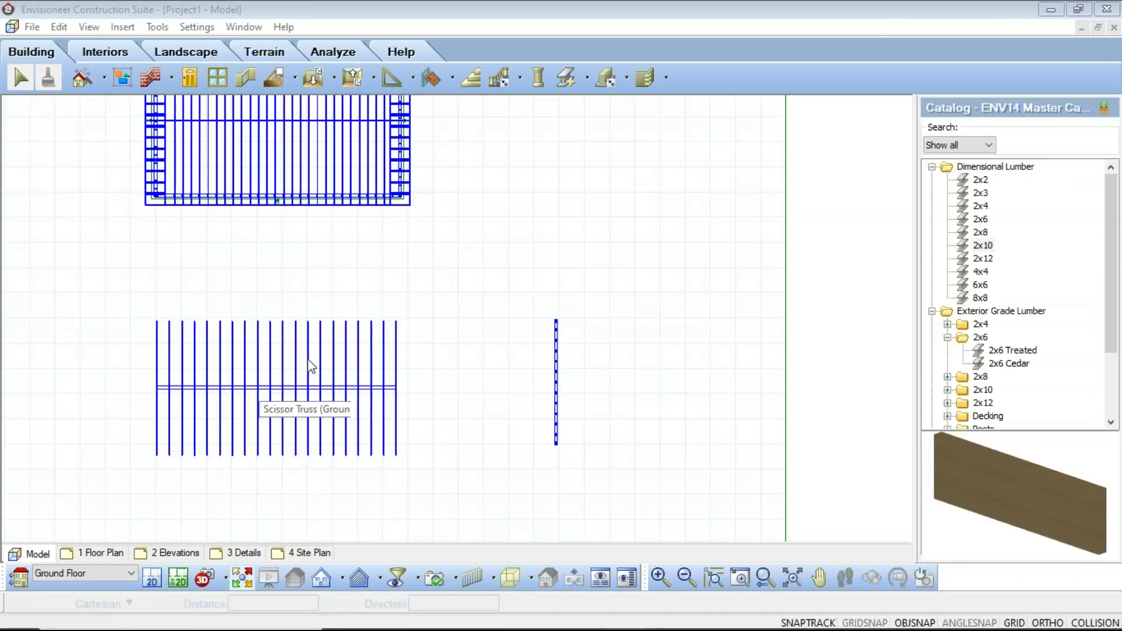
pyautogui.moveTo(500, 419); pyautogui.dragTo(186, 194)
pyautogui.scroll(-2, 253, 232)
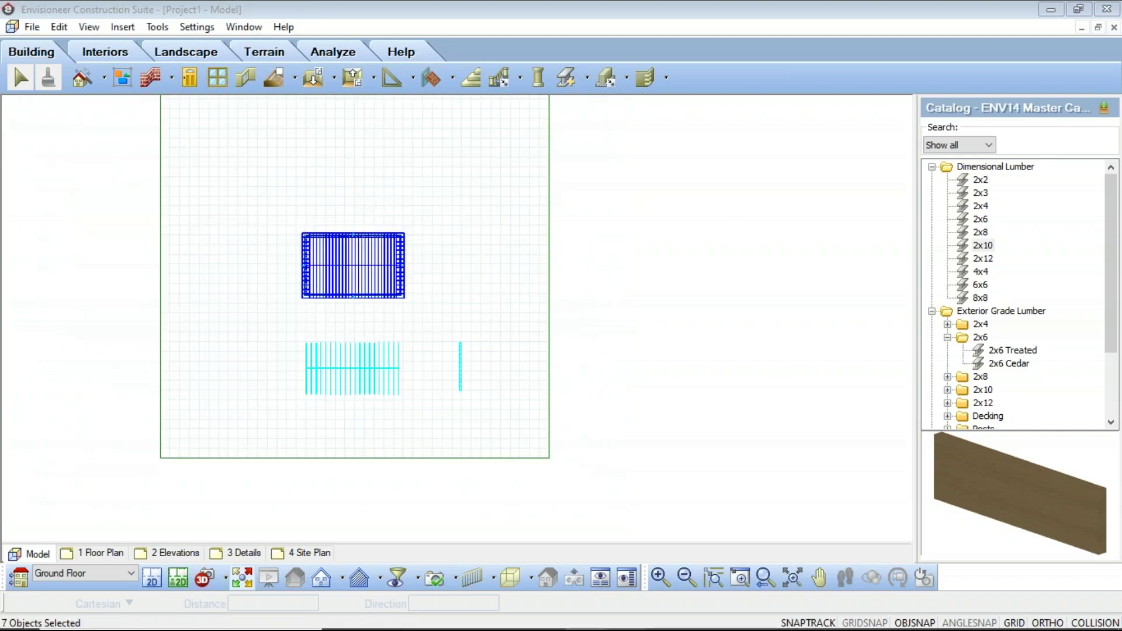
pyautogui.click(494, 579)
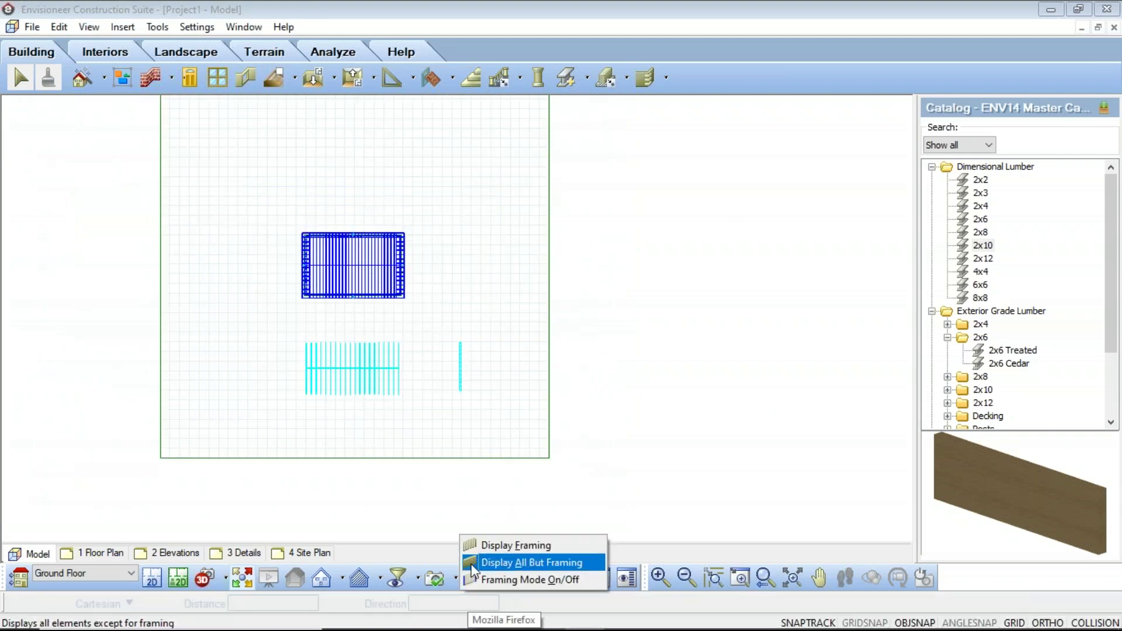
pyautogui.click(472, 564)
pyautogui.moveTo(485, 408); pyautogui.dragTo(240, 193)
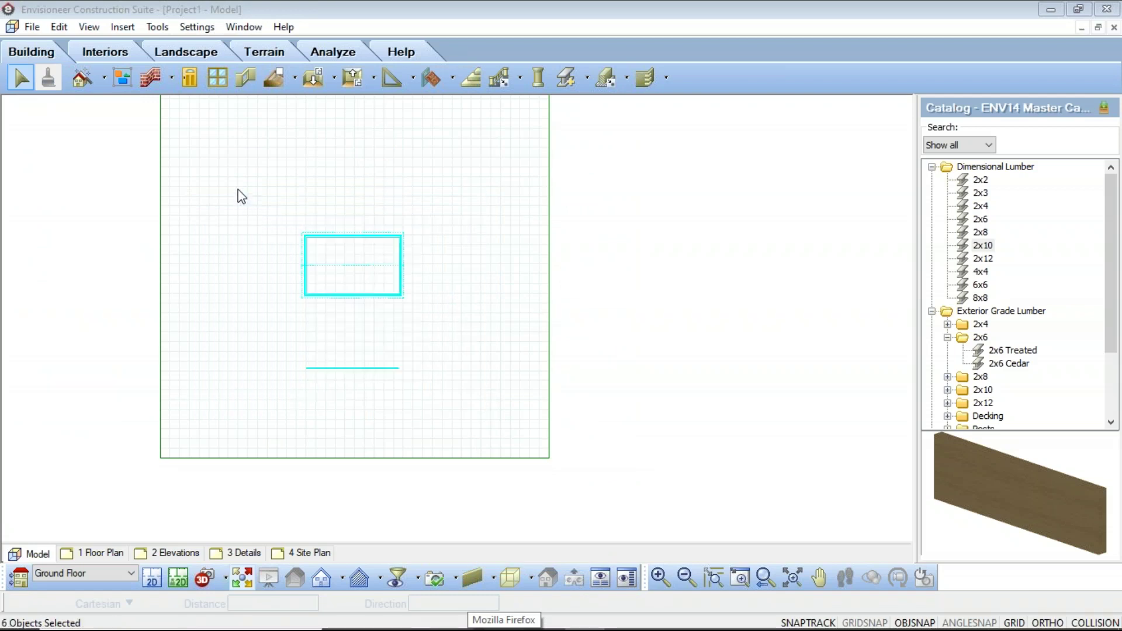
pyautogui.press('Delete')
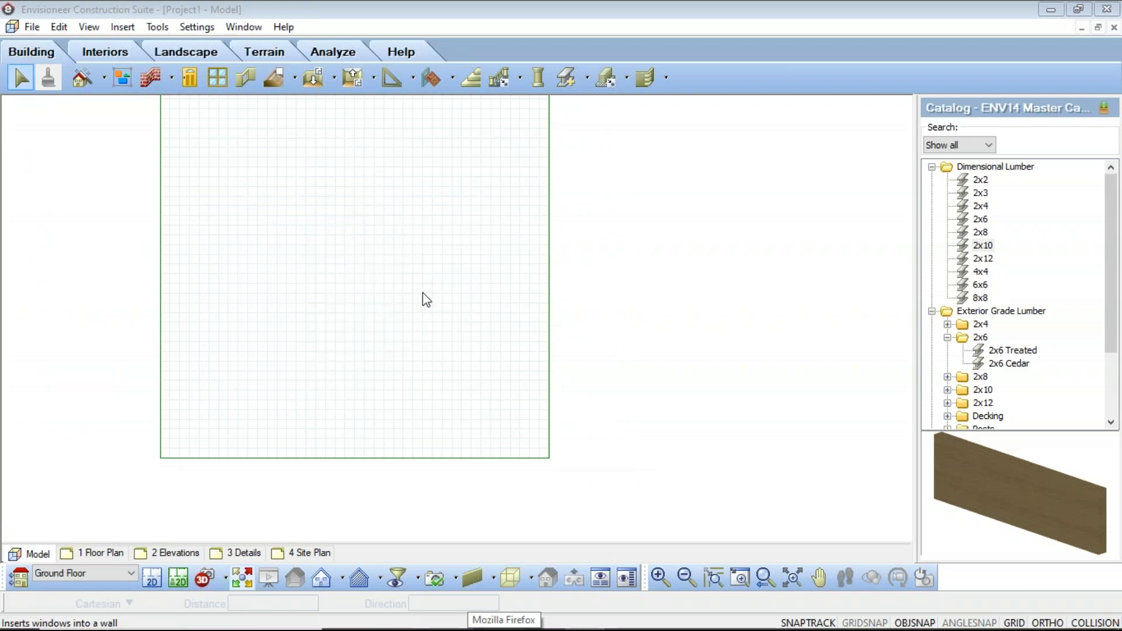
# Display only the framing, delete the remaining truss elements from the plan, and switch to displaying all but framing.
pyautogui.click(495, 579)
pyautogui.click(476, 546)
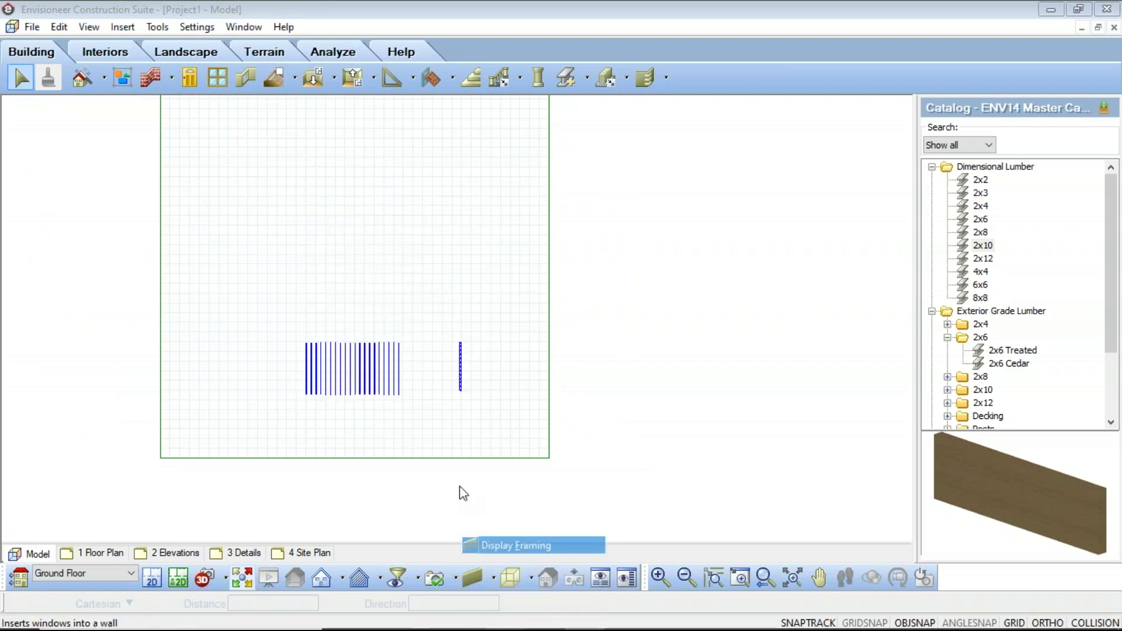
pyautogui.click(468, 385)
pyautogui.press('Delete')
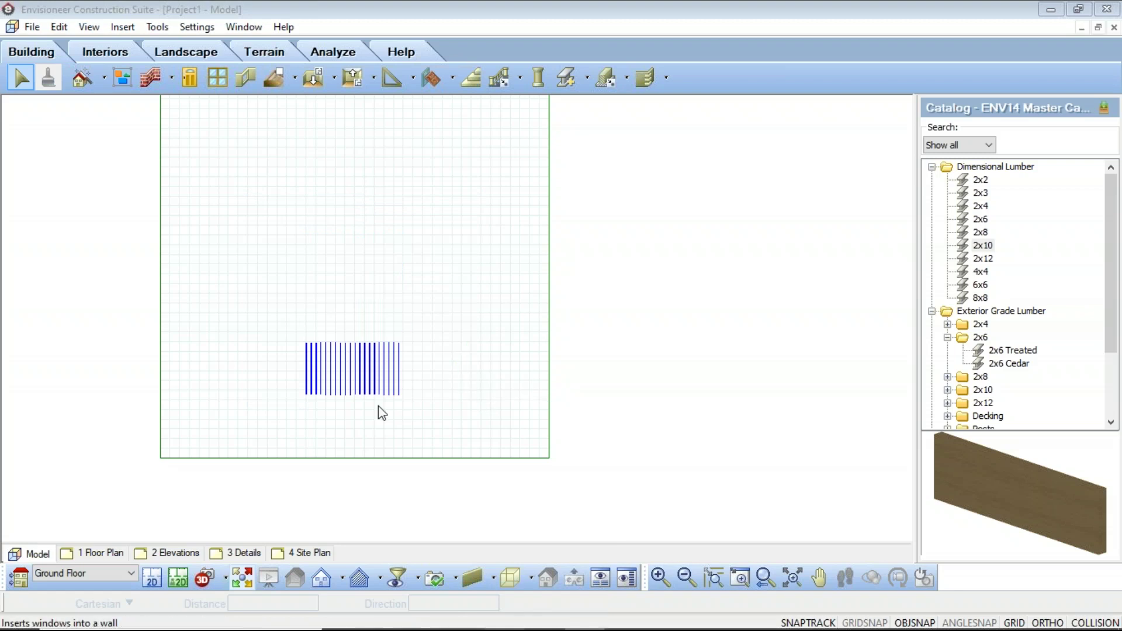
pyautogui.click(495, 579)
pyautogui.click(481, 562)
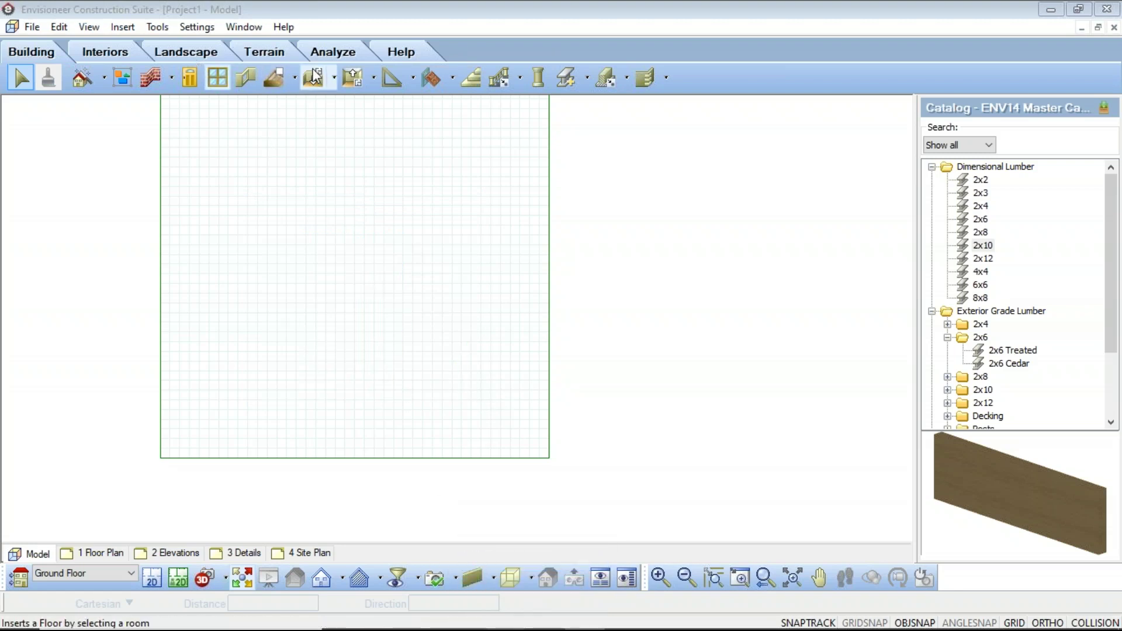
# Draw a closed L-shaped building outline with 2x6 Stone Wall in the middle of the plan.
pyautogui.click(151, 77)
pyautogui.click(297, 337)
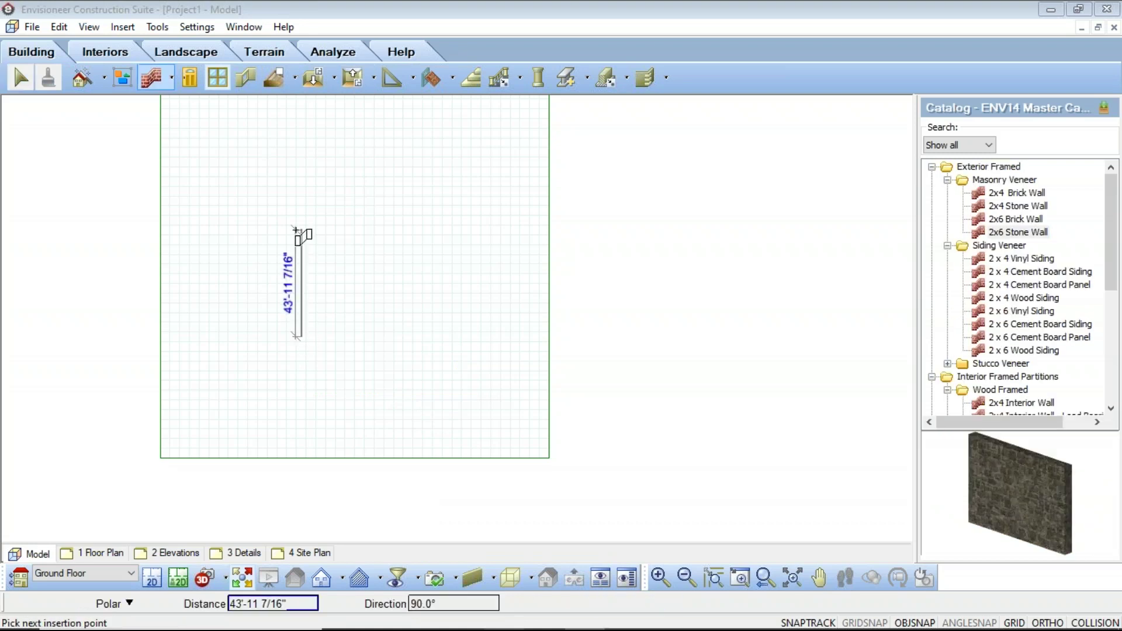
pyautogui.click(301, 220)
pyautogui.click(418, 220)
pyautogui.click(413, 270)
pyautogui.click(347, 270)
pyautogui.click(347, 337)
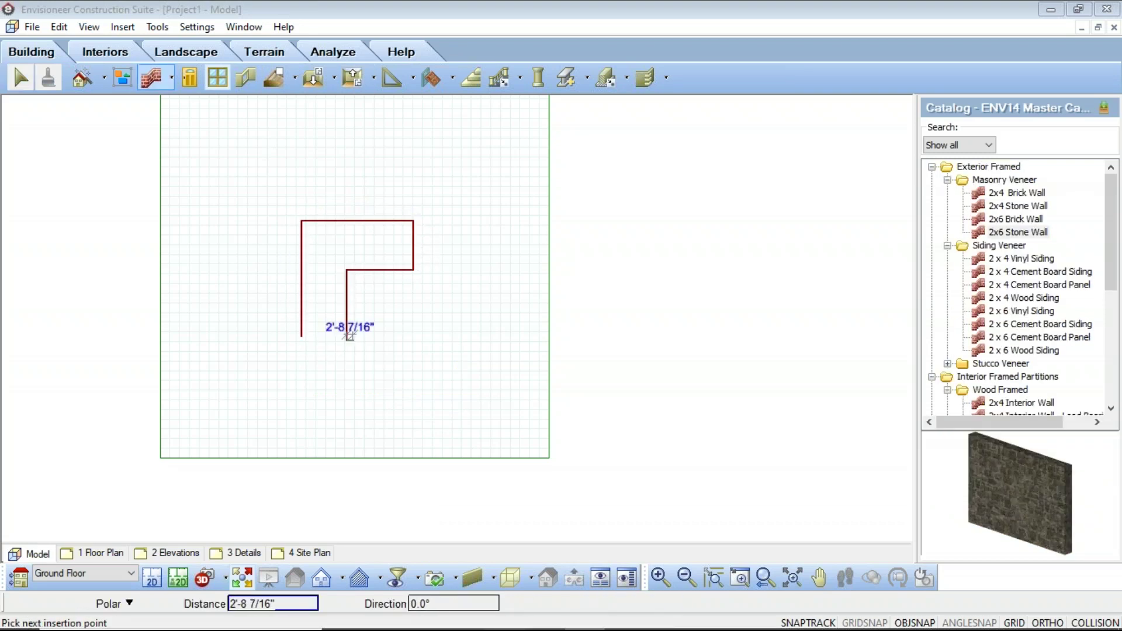
pyautogui.click(301, 337)
pyautogui.rightClick(393, 321)
pyautogui.click(419, 330)
pyautogui.scroll(2, 354, 292)
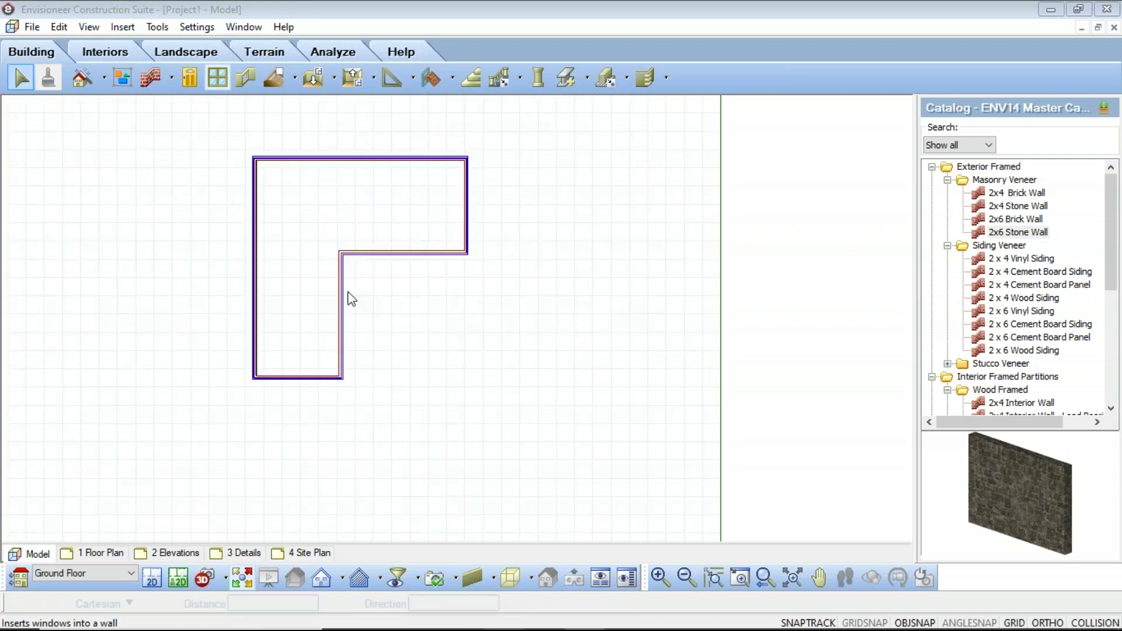
# Move the two walls at the inside corner outward to widen both wings of the L-shaped building.
pyautogui.click(342, 313)
pyautogui.moveTo(342, 313); pyautogui.dragTo(364, 312)
pyautogui.click(414, 258)
pyautogui.moveTo(413, 261); pyautogui.dragTo(413, 280)
pyautogui.click(538, 355)
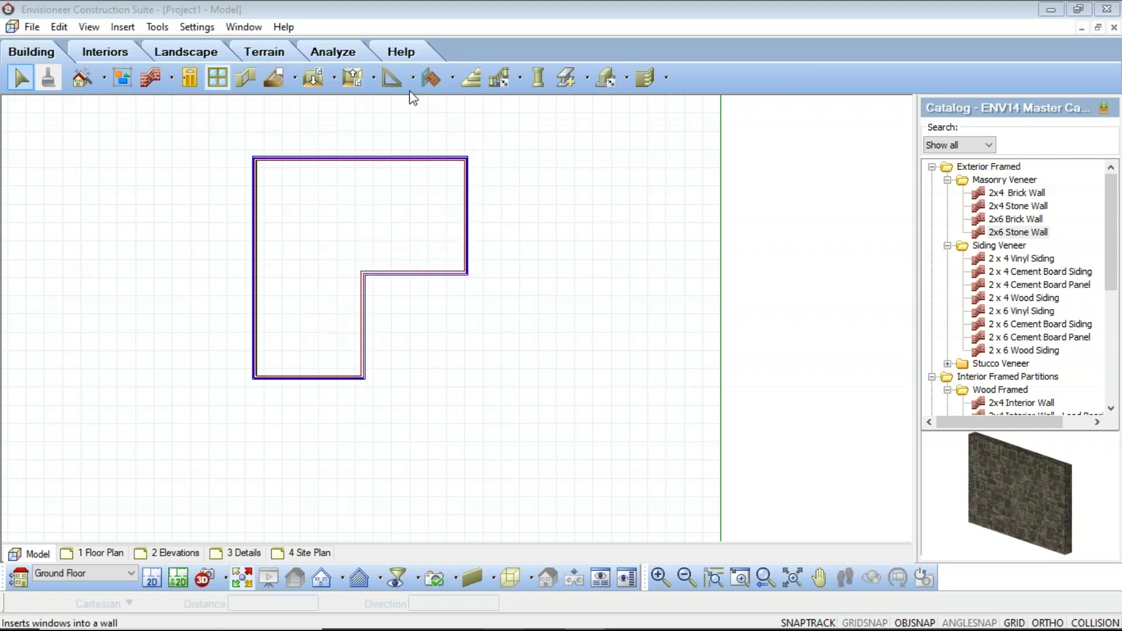
# Insert a 6/12 Slope Hip Roof - Shingles by perimeter over the L-shaped building.
pyautogui.click(432, 78)
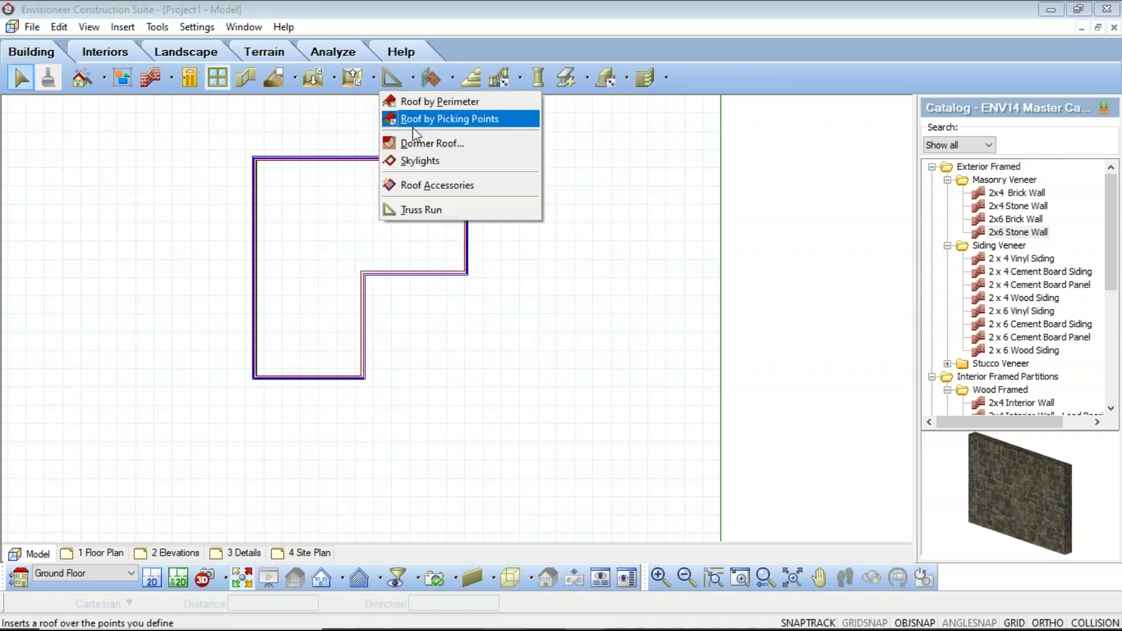
pyautogui.click(438, 102)
pyautogui.click(389, 212)
pyautogui.rightClick(532, 239)
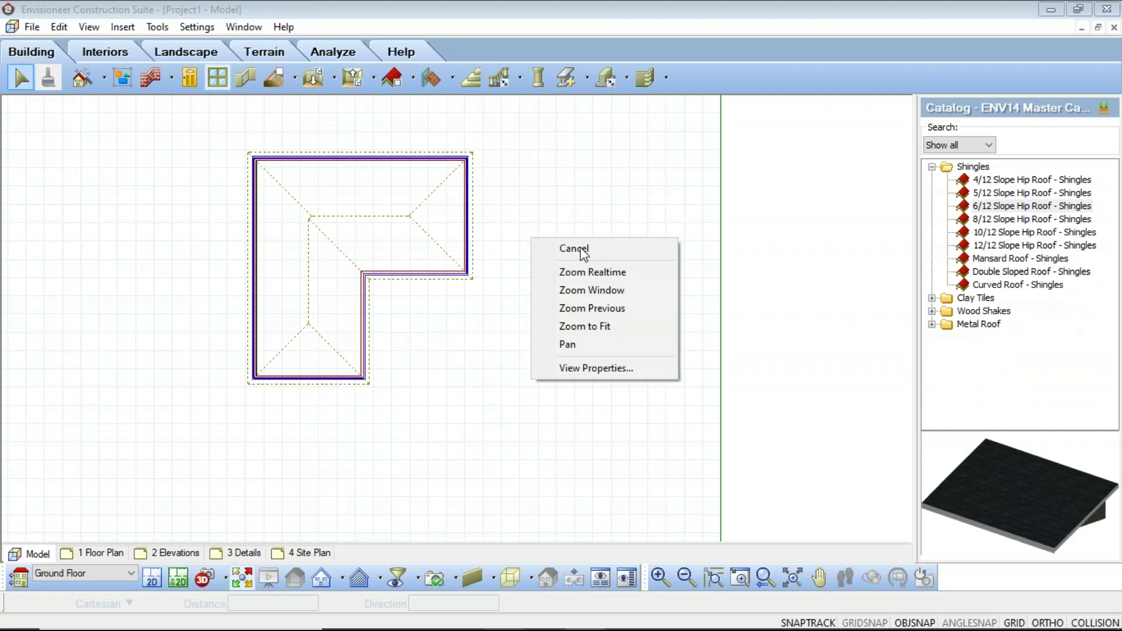
pyautogui.click(579, 250)
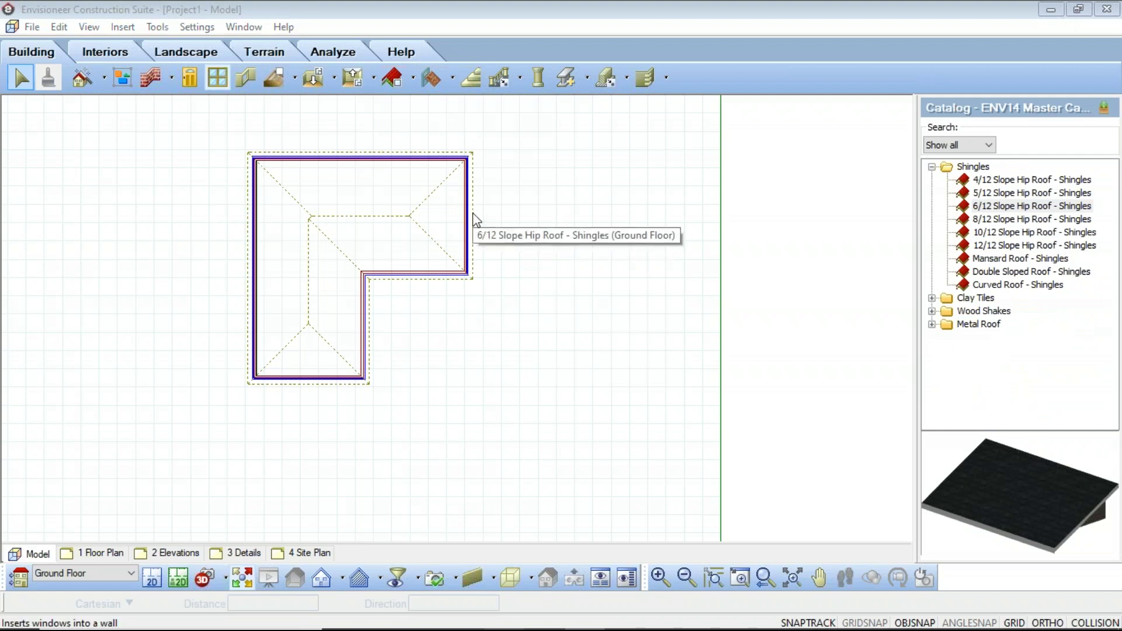
# Change the roof edges at the ends of both wings from hips to gables.
pyautogui.click(476, 220)
pyautogui.rightClick(310, 374)
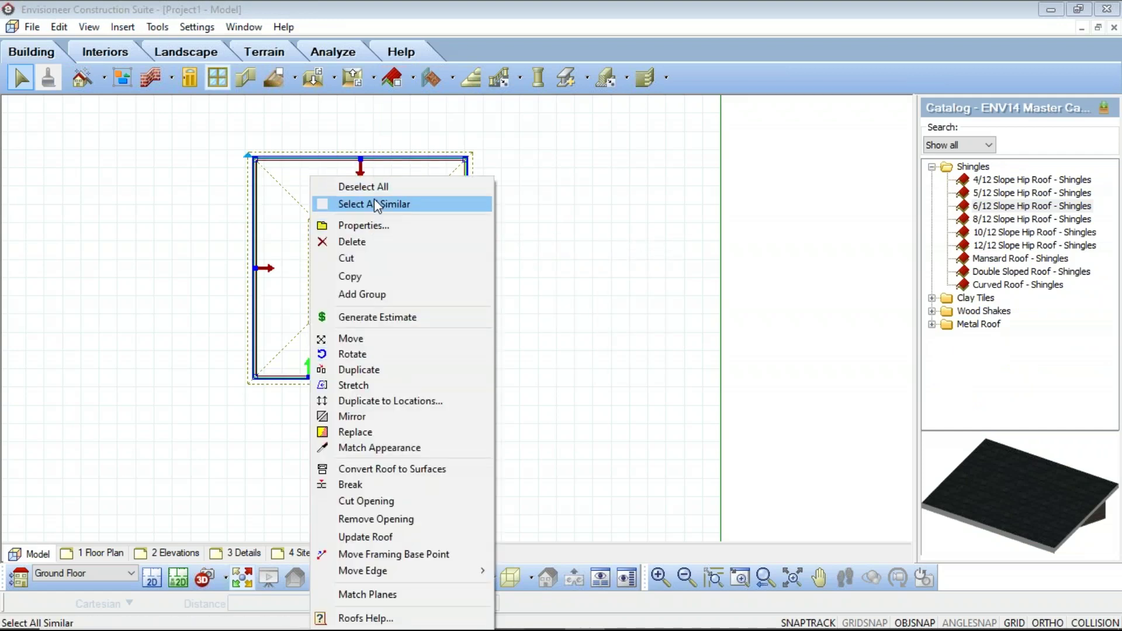
pyautogui.click(425, 229)
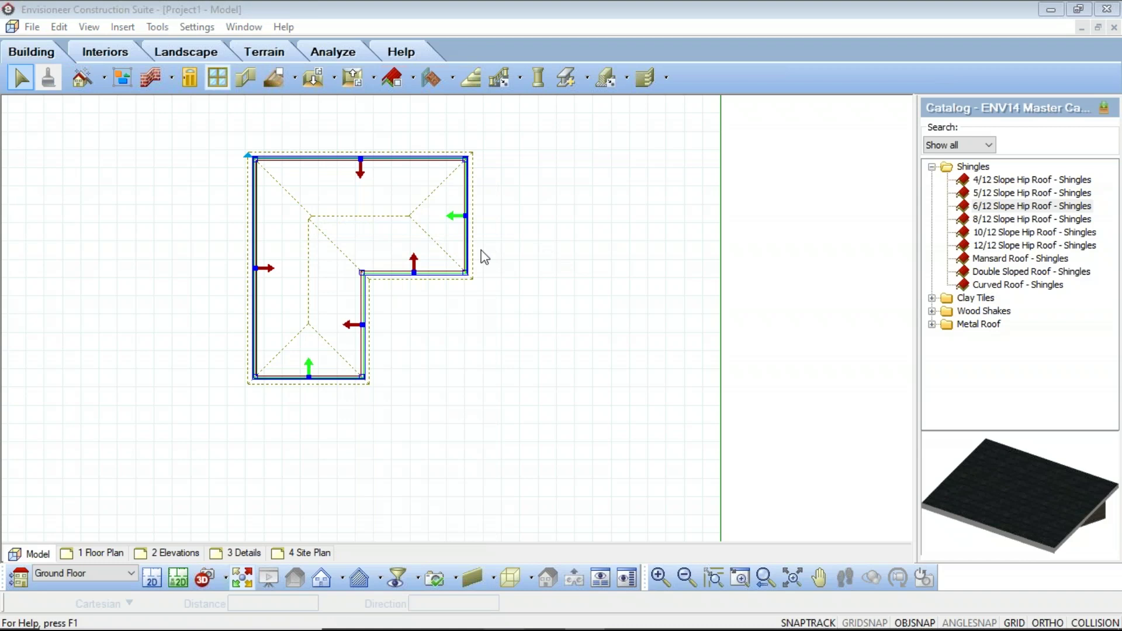
pyautogui.click(315, 229)
pyautogui.click(524, 255)
pyautogui.click(538, 494)
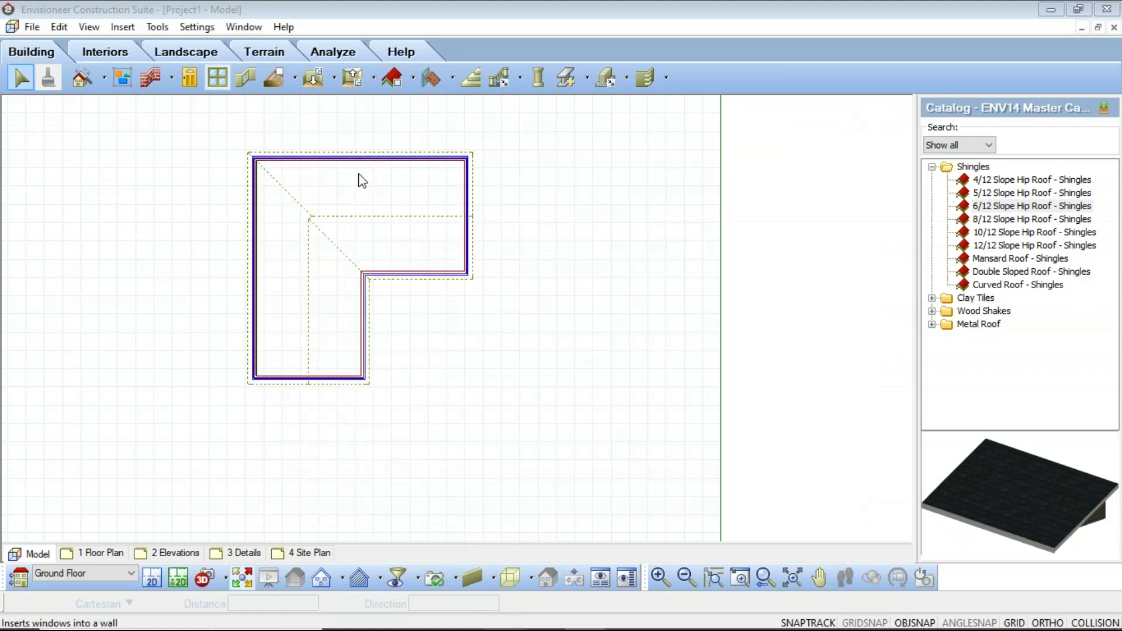
# Insert Fink Truss runs from the gable ends of both roof wings, overlapping where the wings meet.
pyautogui.click(413, 77)
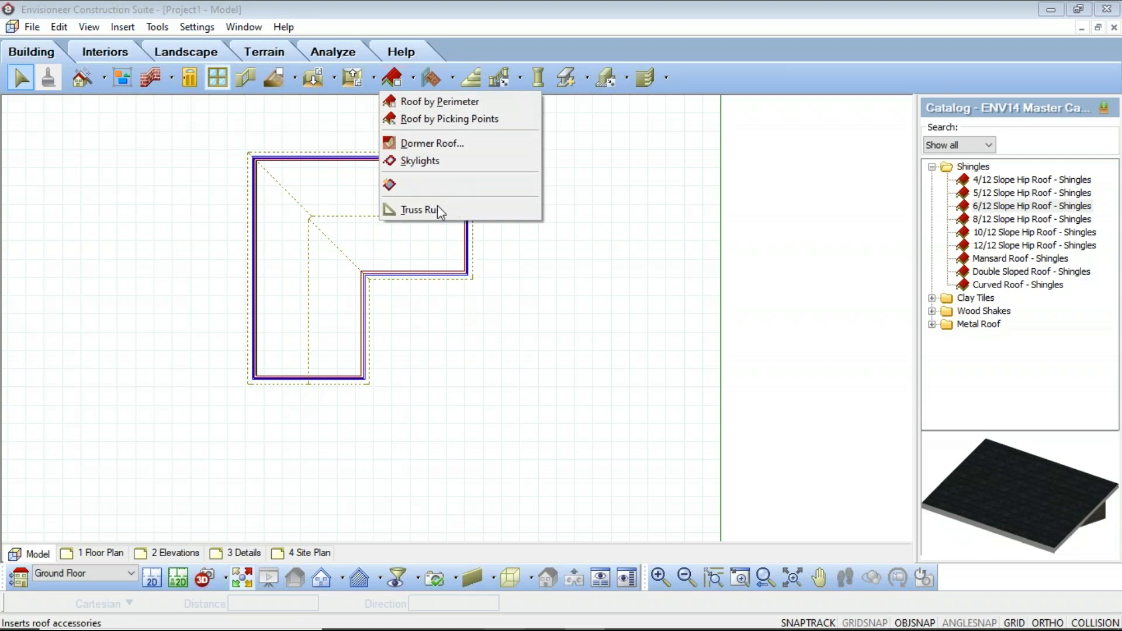
pyautogui.click(438, 209)
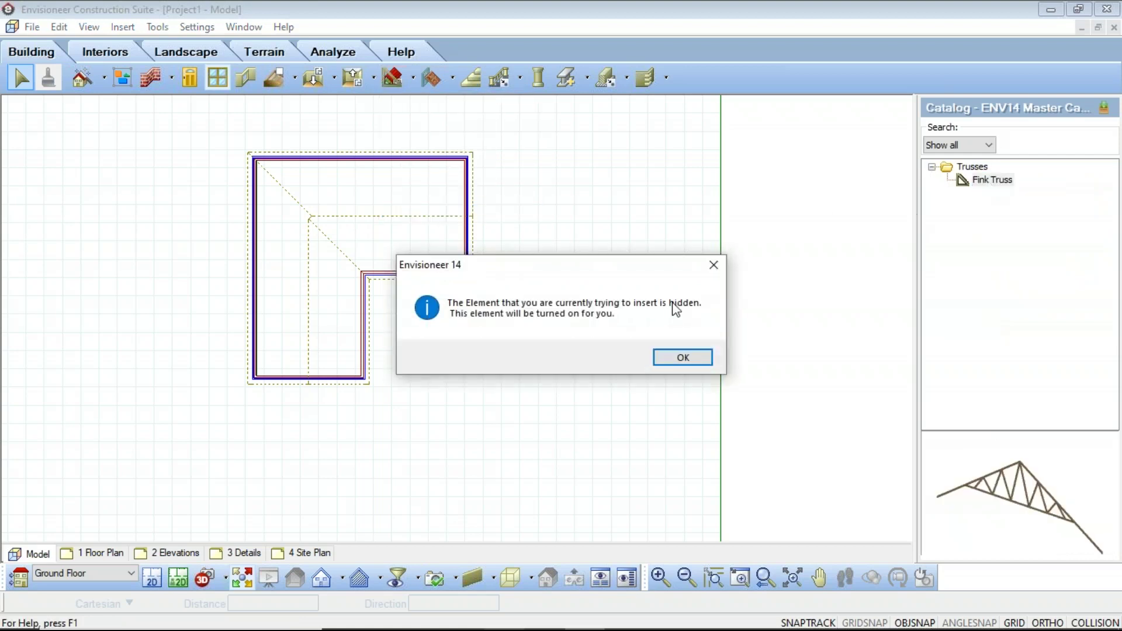
pyautogui.click(680, 357)
pyautogui.click(991, 185)
pyautogui.click(310, 384)
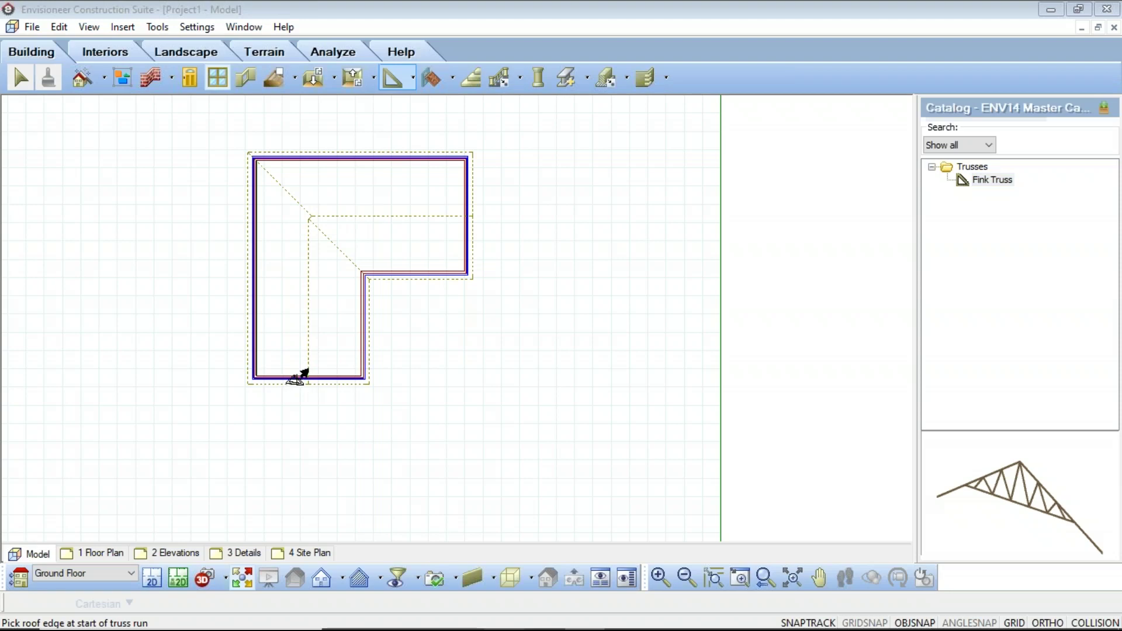
pyautogui.click(306, 380)
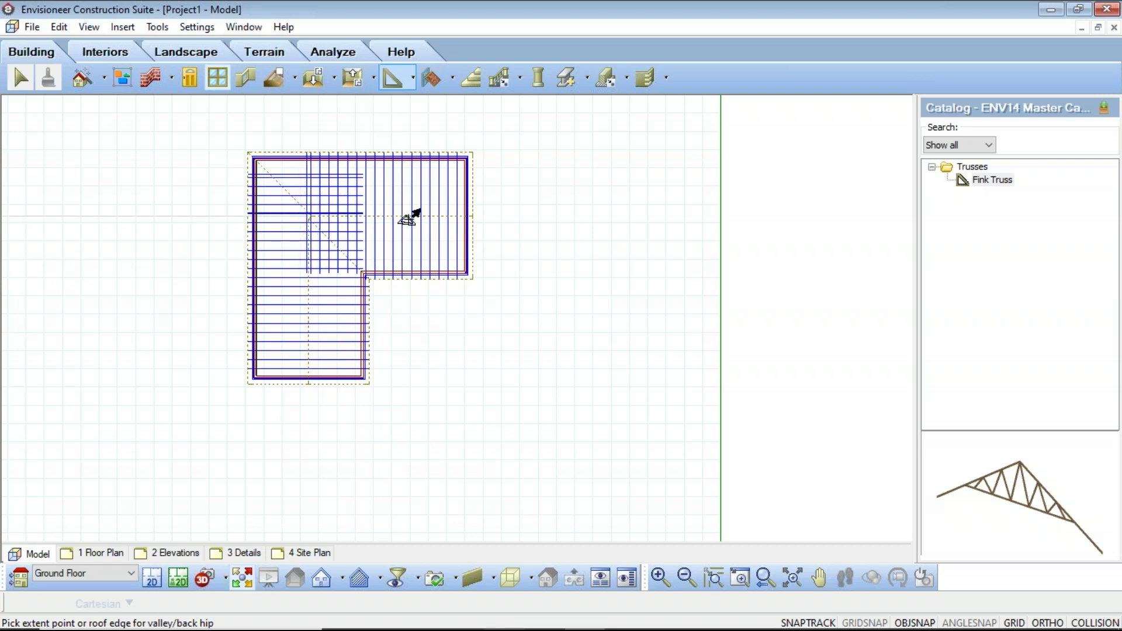
pyautogui.rightClick(332, 217)
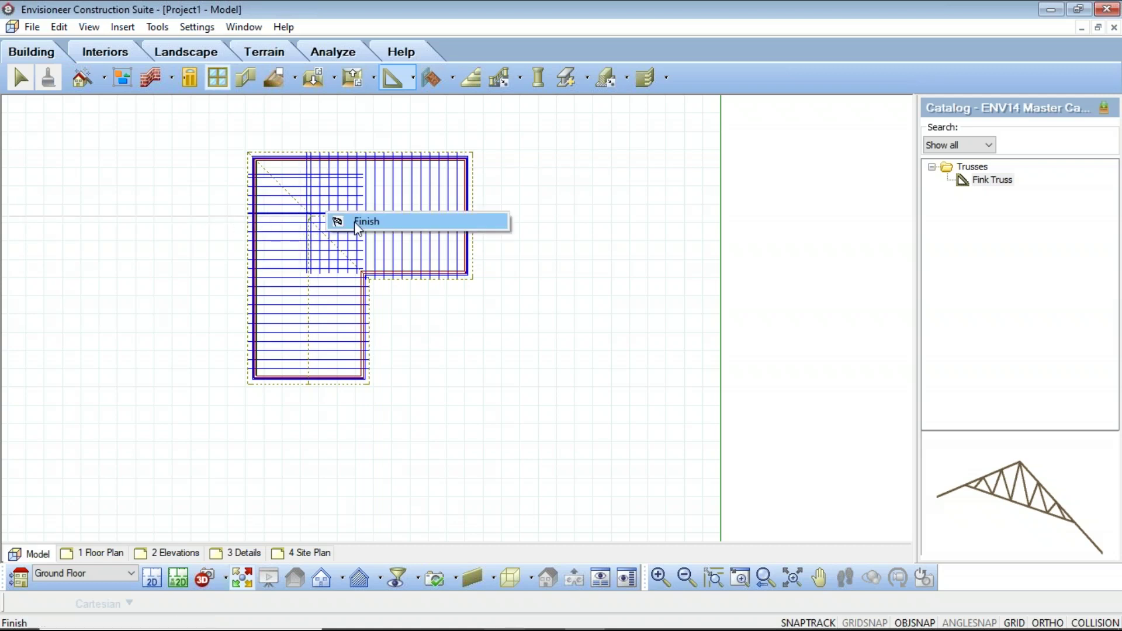
pyautogui.click(351, 221)
# Display the 3D Perspective view and walk the camera inside the building to examine the roof trusses.
pyautogui.click(226, 579)
pyautogui.click(243, 537)
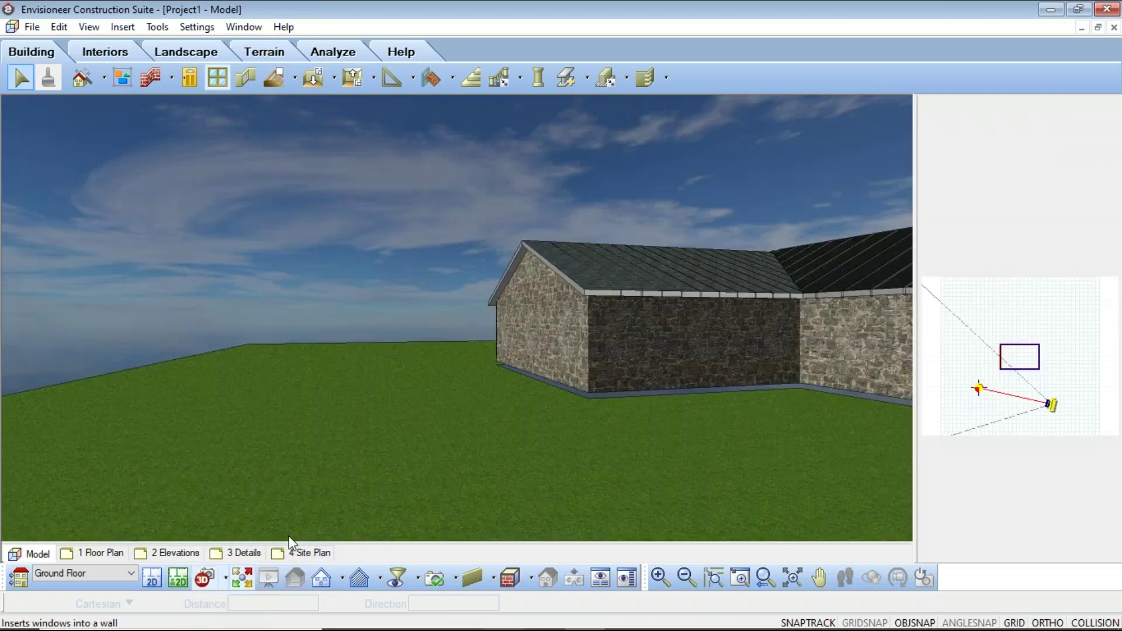
pyautogui.click(845, 578)
pyautogui.moveTo(708, 225); pyautogui.dragTo(404, 288)
pyautogui.rightClick(404, 289)
pyautogui.click(405, 289)
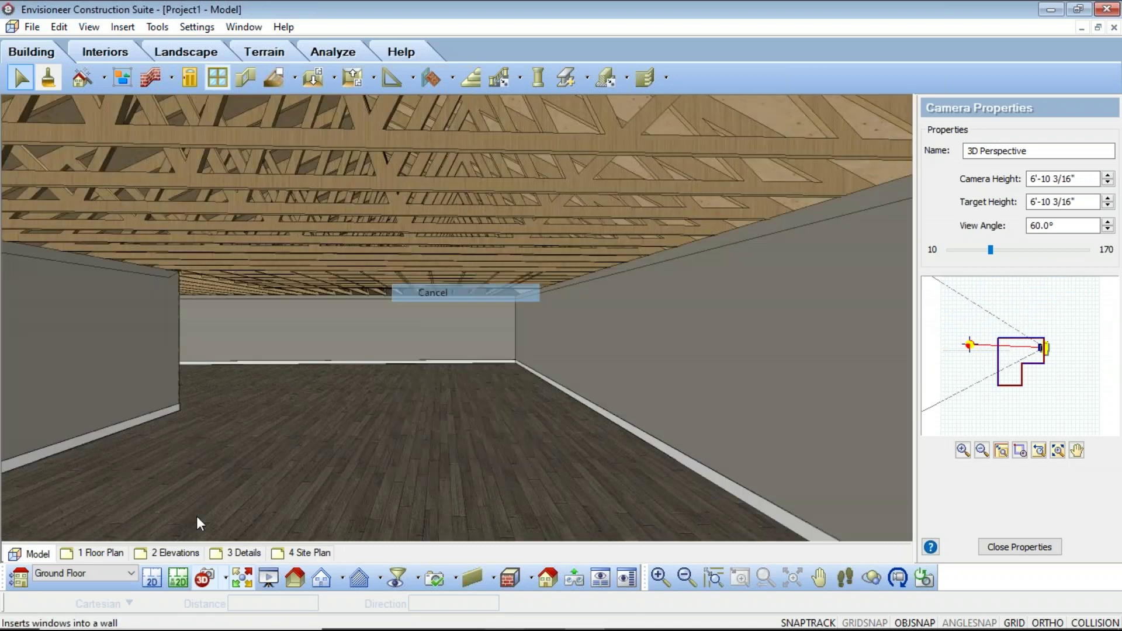
# Return to the 2D plan and delete both Fink Truss runs.
pyautogui.click(152, 579)
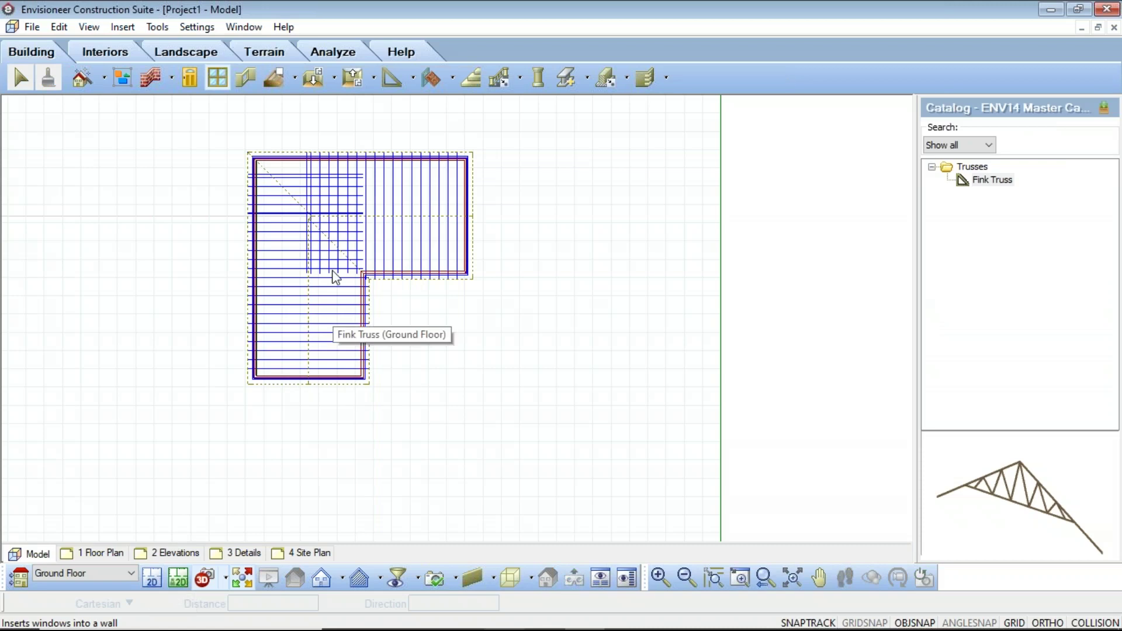
pyautogui.click(317, 195)
pyautogui.press('Delete')
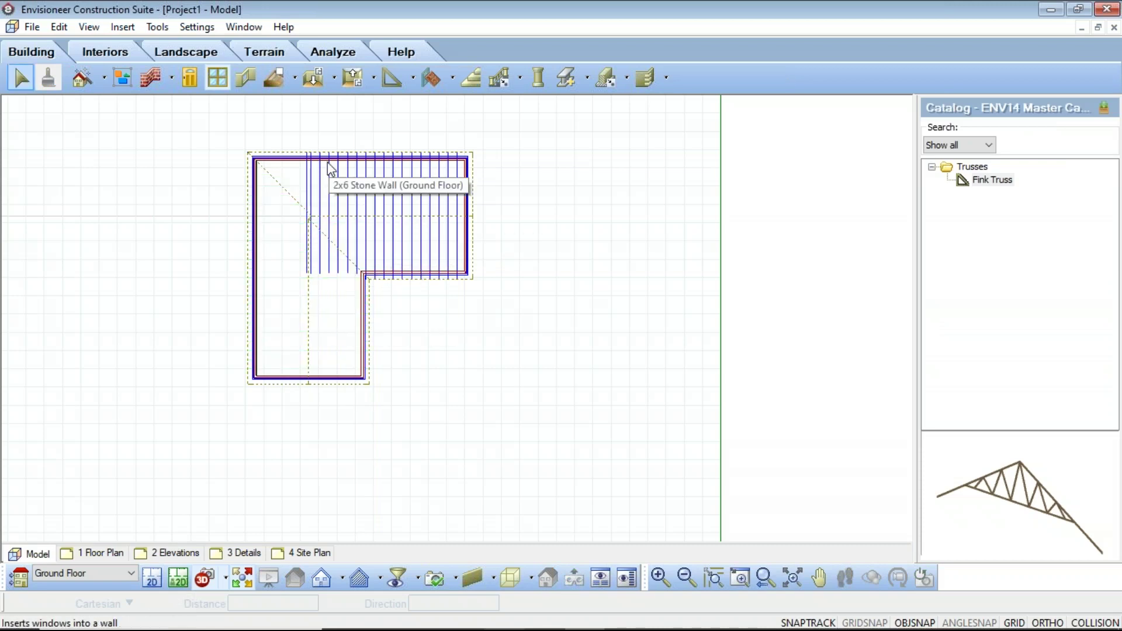
pyautogui.click(313, 167)
pyautogui.press('Delete')
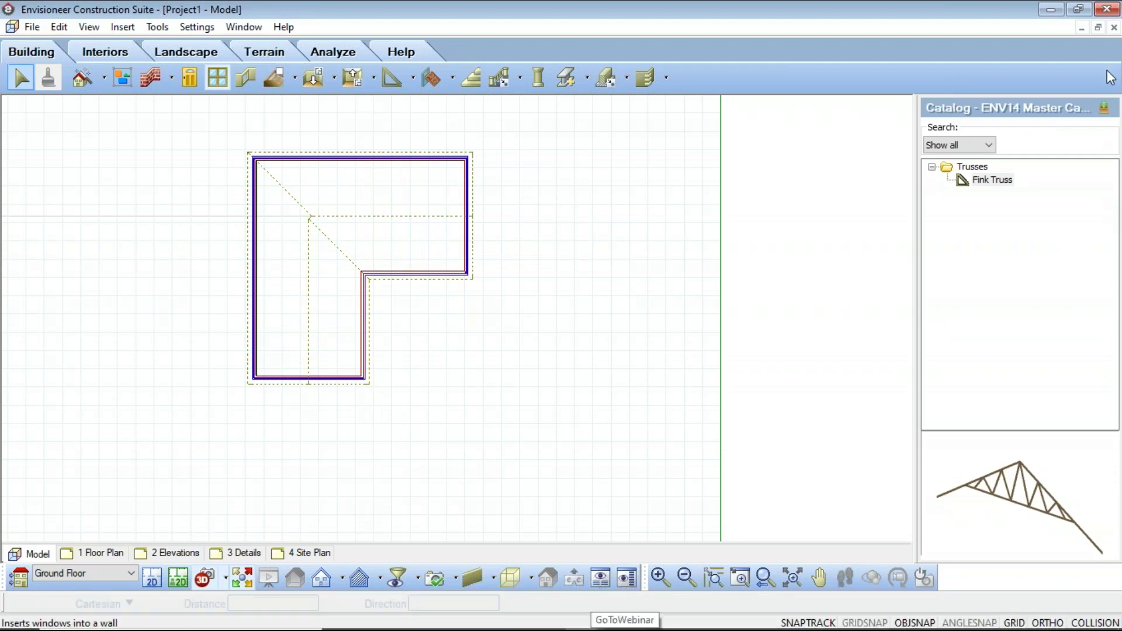
pyautogui.click(1113, 28)
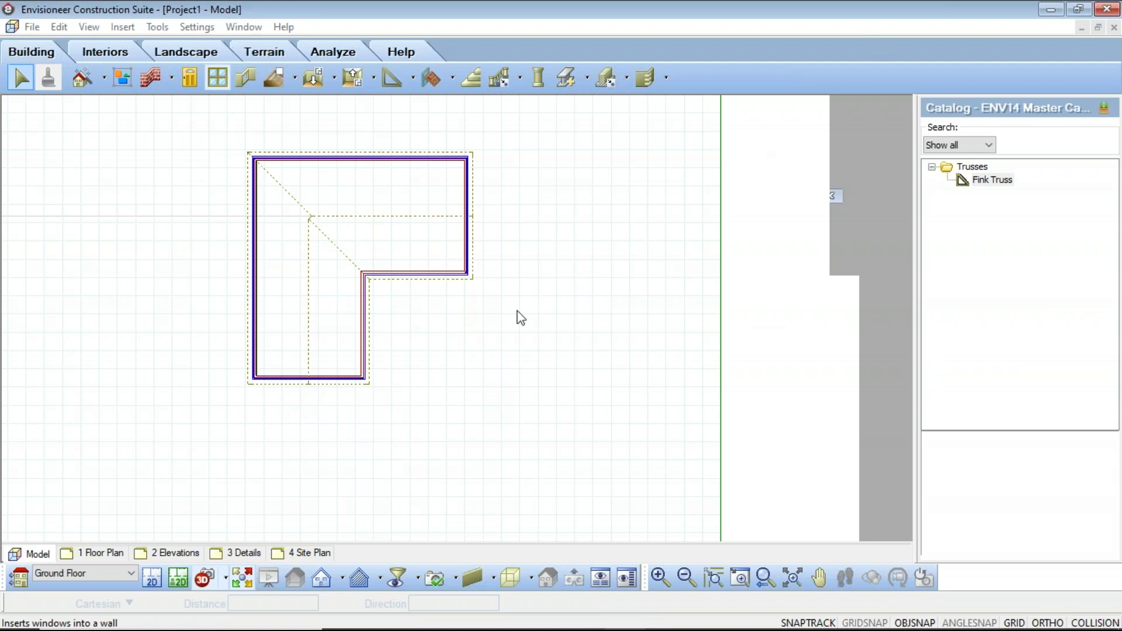
pyautogui.scroll(-3, 295, 254)
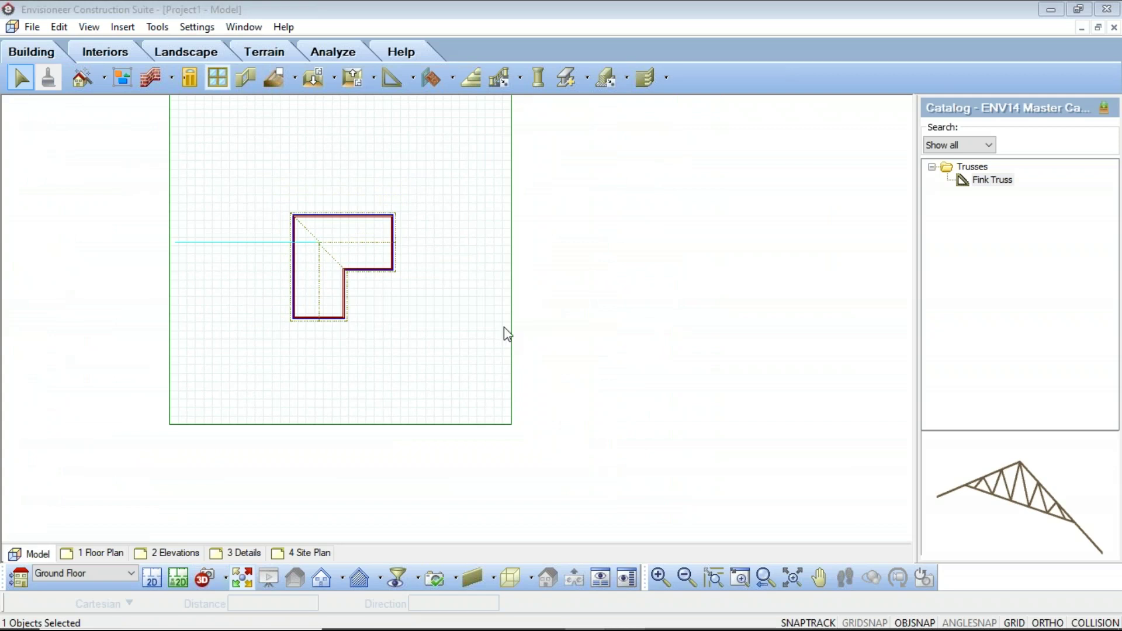
pyautogui.scroll(2, 253, 286)
pyautogui.moveTo(247, 253); pyautogui.dragTo(200, 190)
pyautogui.click(387, 371)
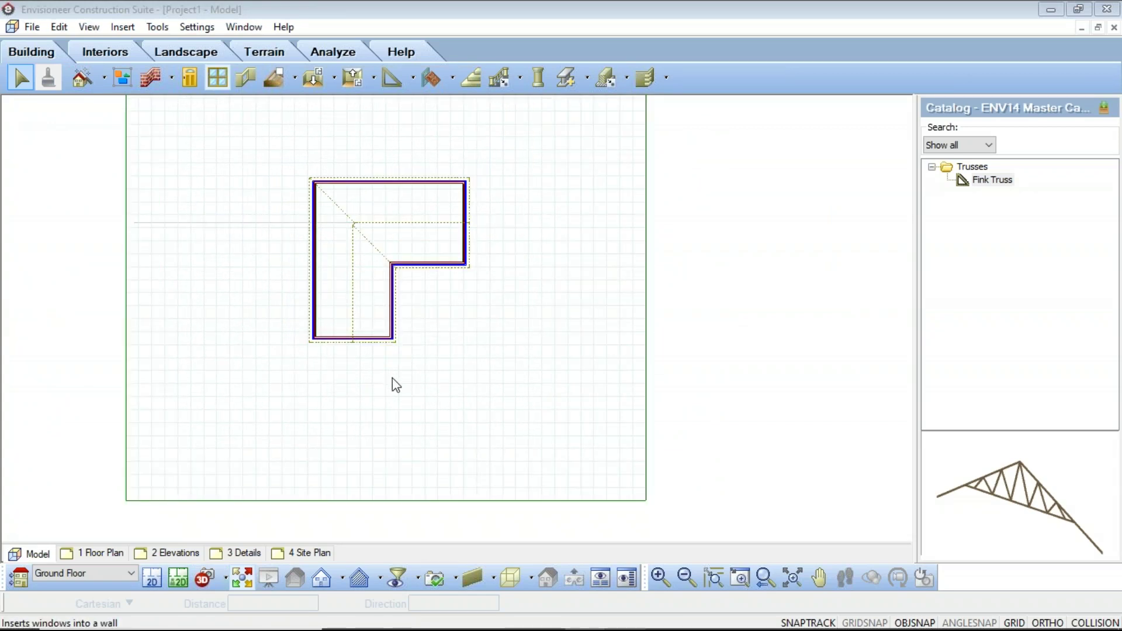
pyautogui.scroll(-1, 518, 302)
pyautogui.scroll(3, 484, 269)
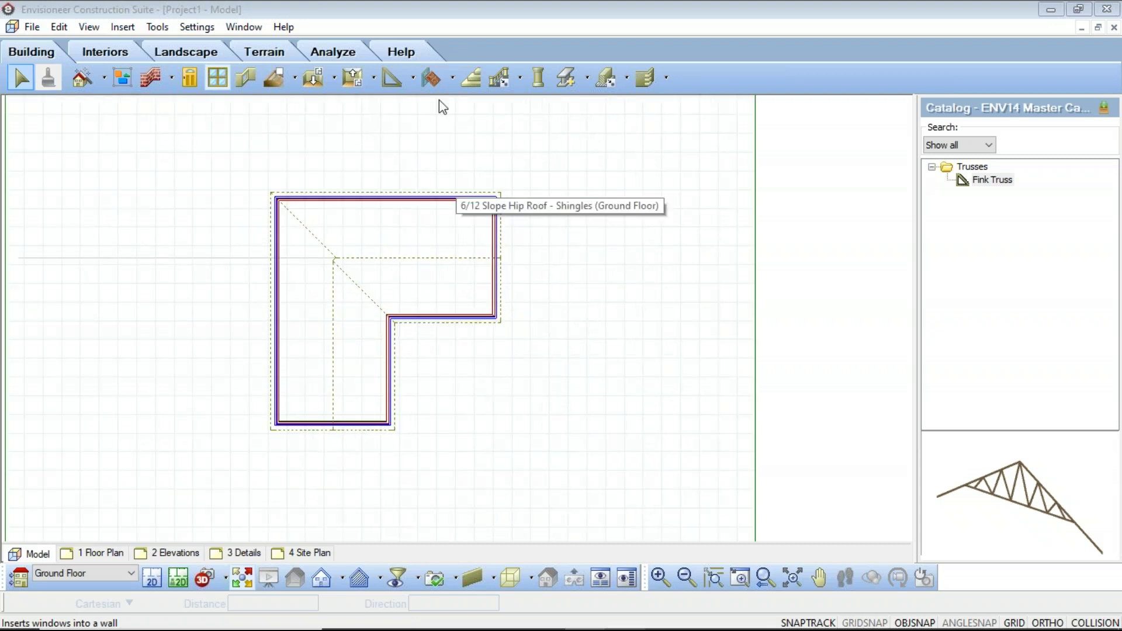
# Insert a 1/2" Drywall Ceiling within the L-shaped wall perimeter at a base height of 8'-0".
pyautogui.click(353, 77)
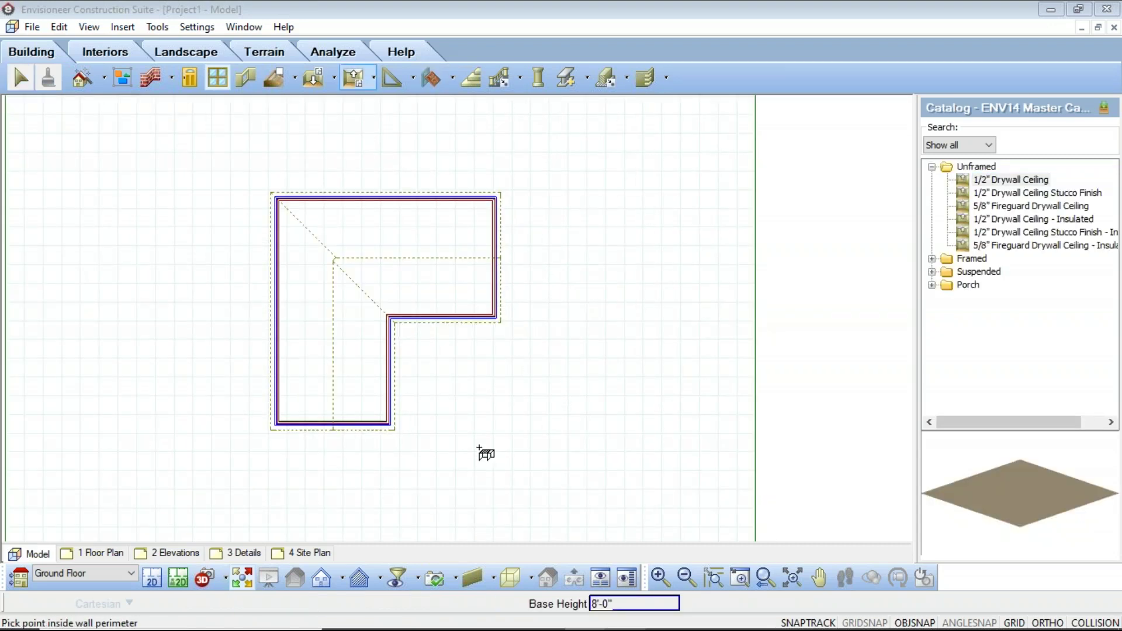
pyautogui.rightClick(474, 384)
pyautogui.click(503, 394)
# Display the 3D Perspective view to examine the flat drywall ceiling from inside, and return to the 2D plan.
pyautogui.click(204, 580)
pyautogui.click(242, 538)
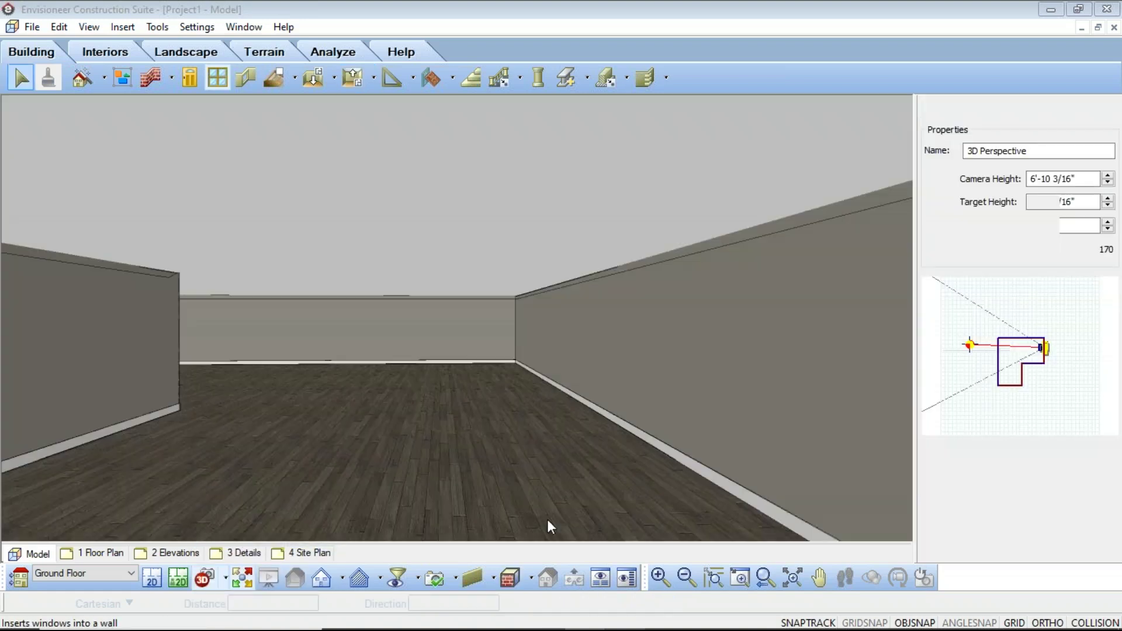
pyautogui.click(203, 255)
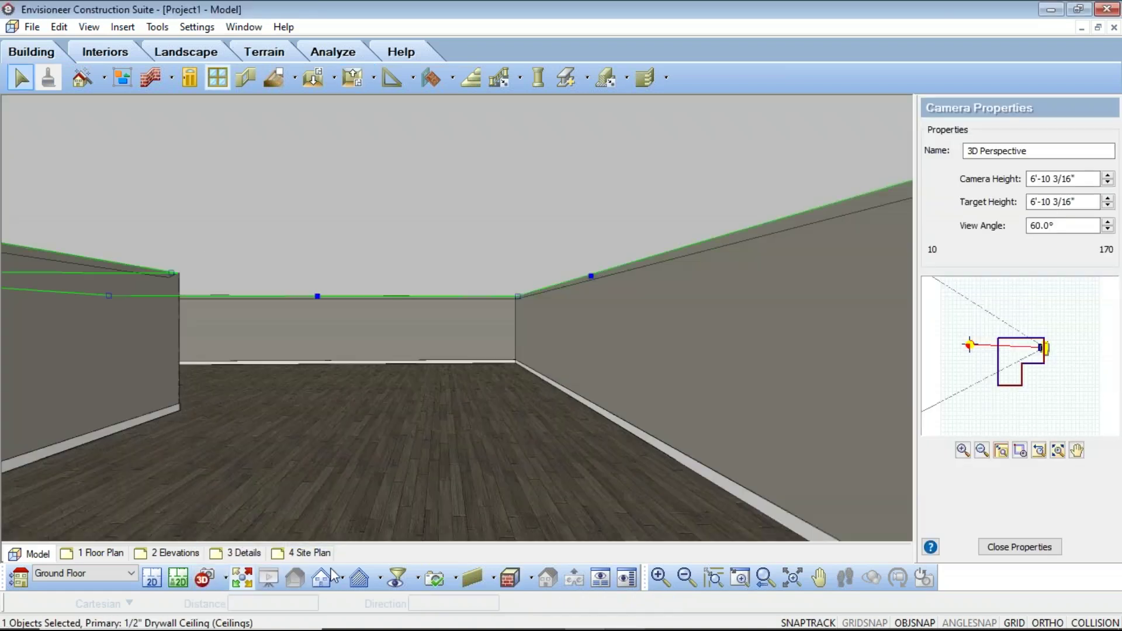
pyautogui.click(151, 580)
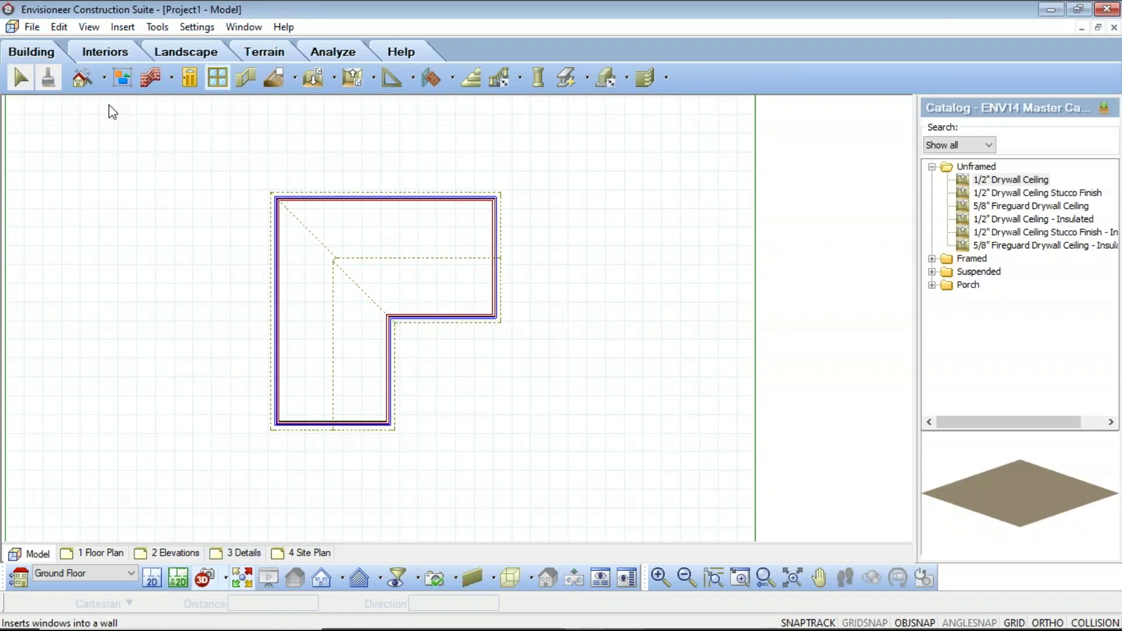
# Reselect the 1/2" Drywall Ceiling and change its type to Cathedral.
pyautogui.click(59, 27)
pyautogui.click(87, 164)
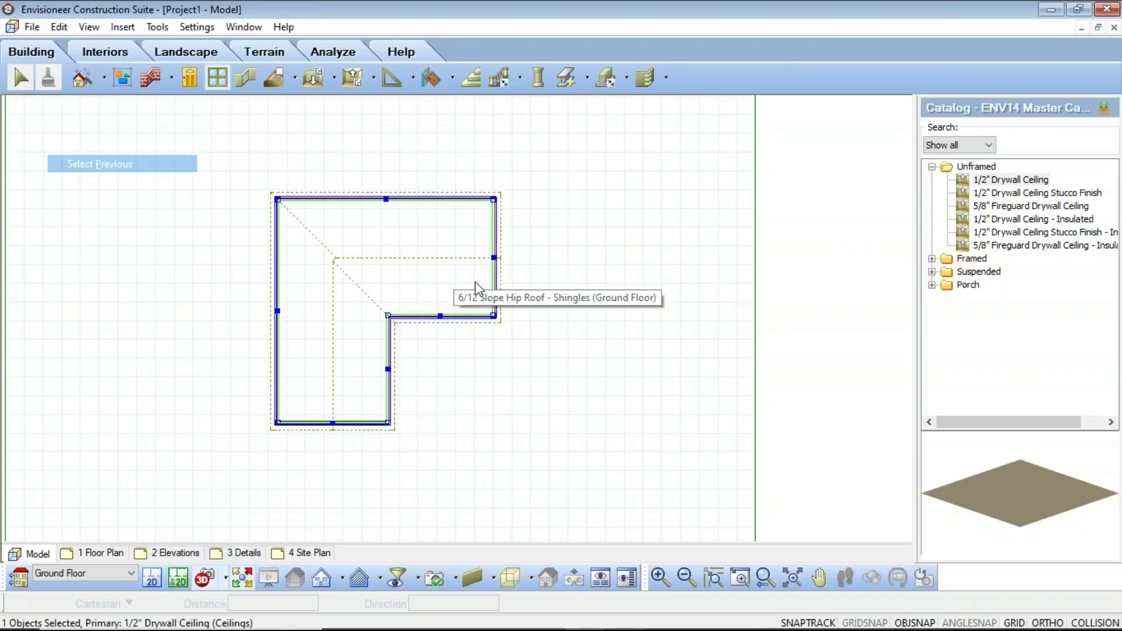
pyautogui.rightClick(464, 276)
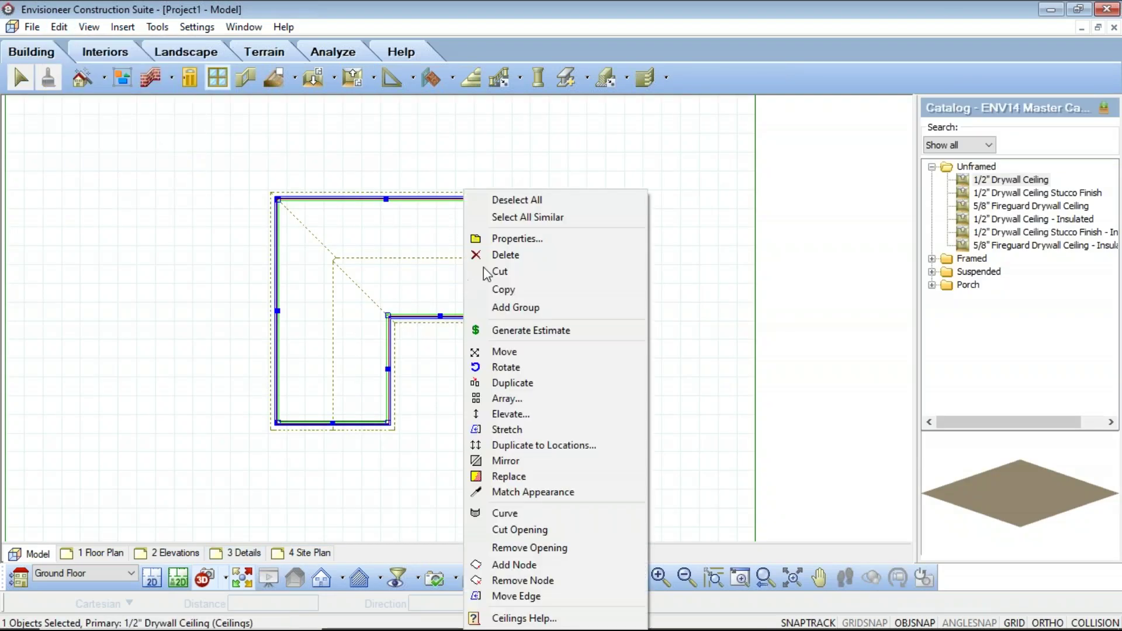
pyautogui.click(513, 239)
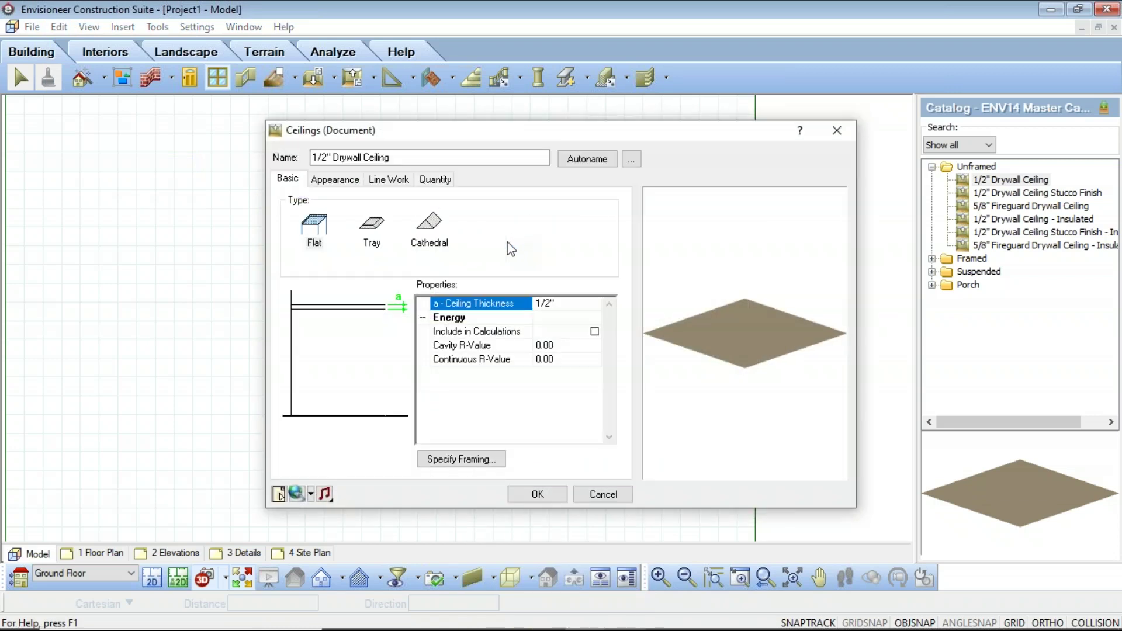
pyautogui.click(431, 229)
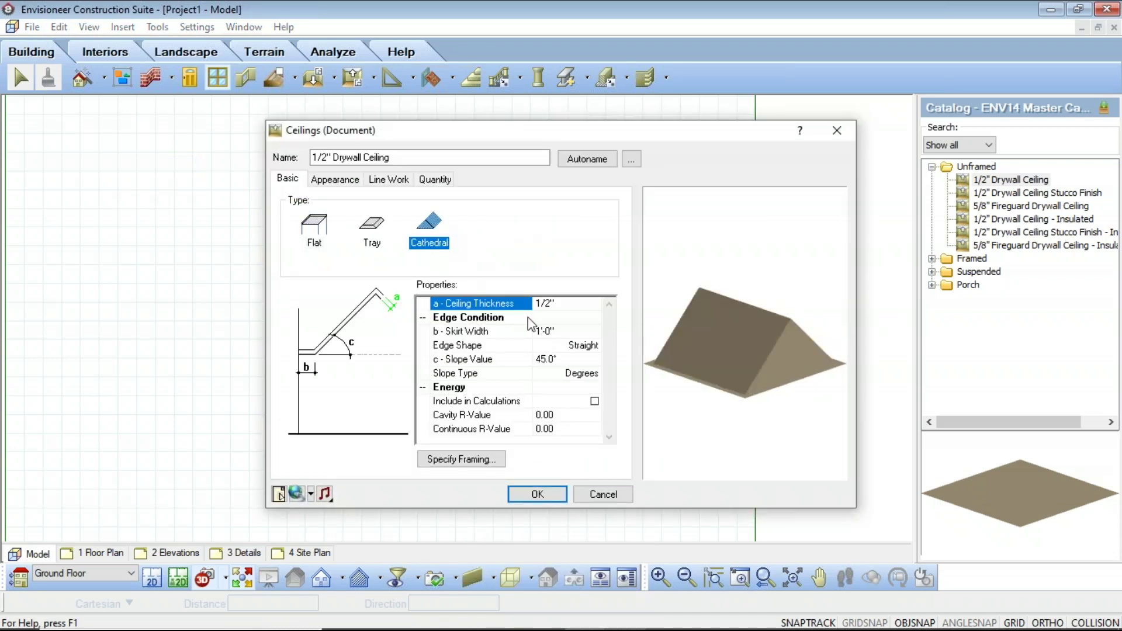
pyautogui.click(537, 495)
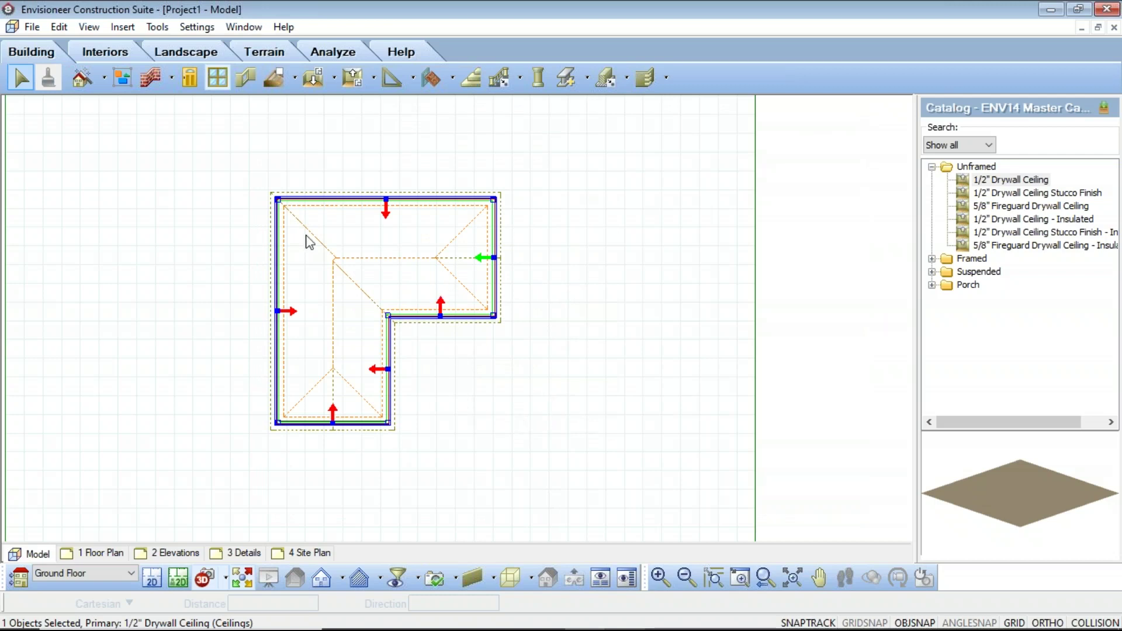
# Give the ceiling's two wing-end edges a Gable edge shape with a skirt width of 0.
pyautogui.rightClick(339, 416)
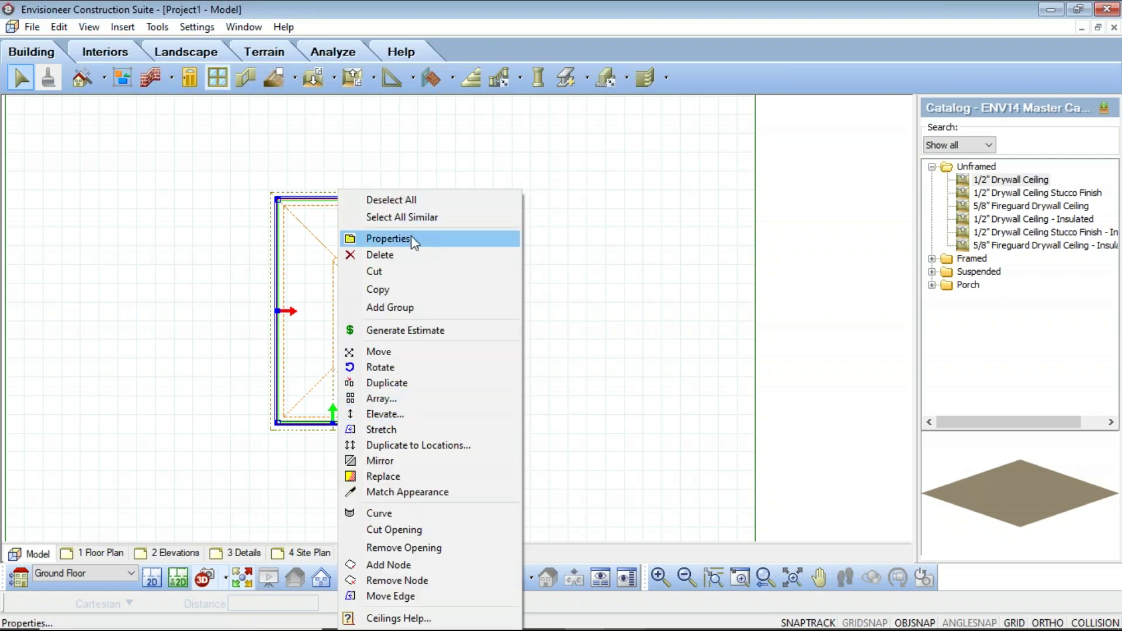
pyautogui.click(412, 238)
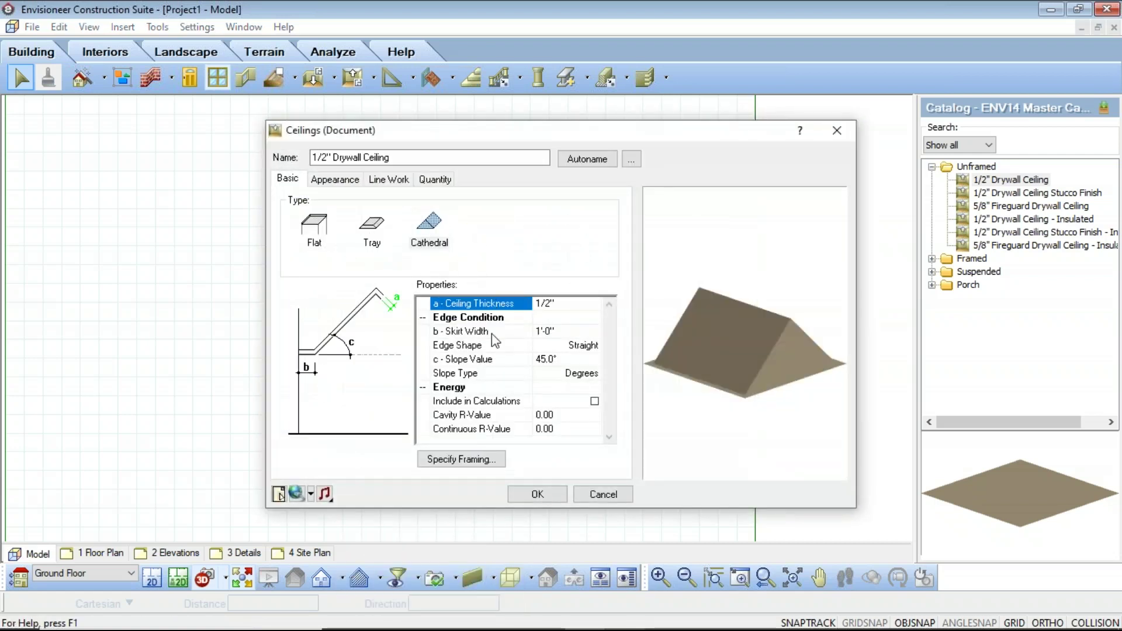
pyautogui.click(580, 345)
pyautogui.click(596, 346)
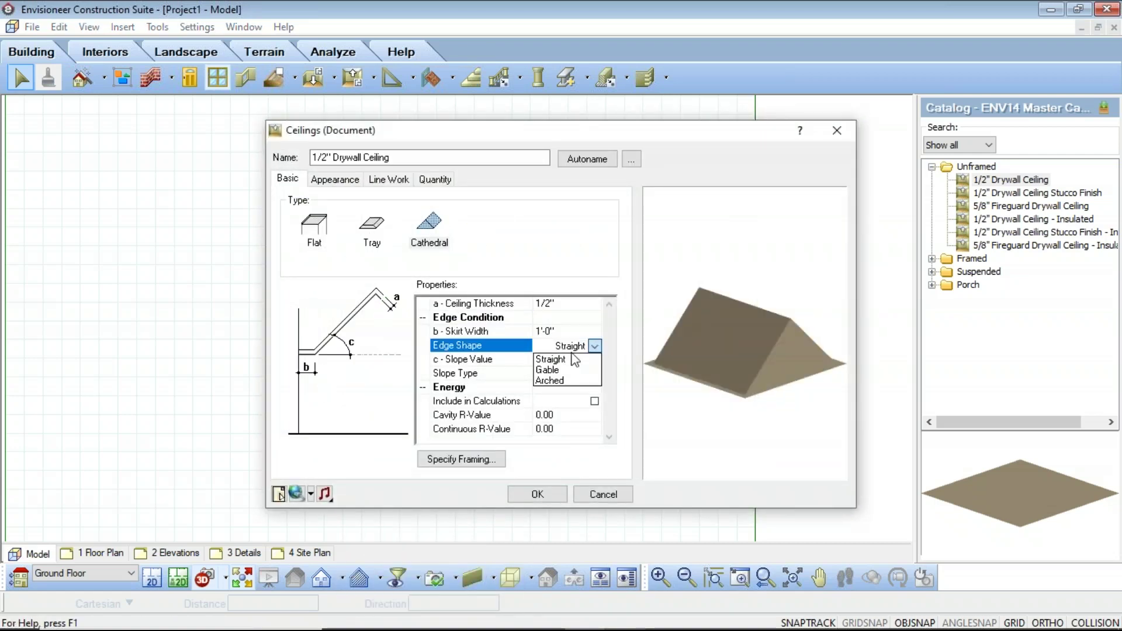
pyautogui.click(550, 375)
pyautogui.click(556, 332)
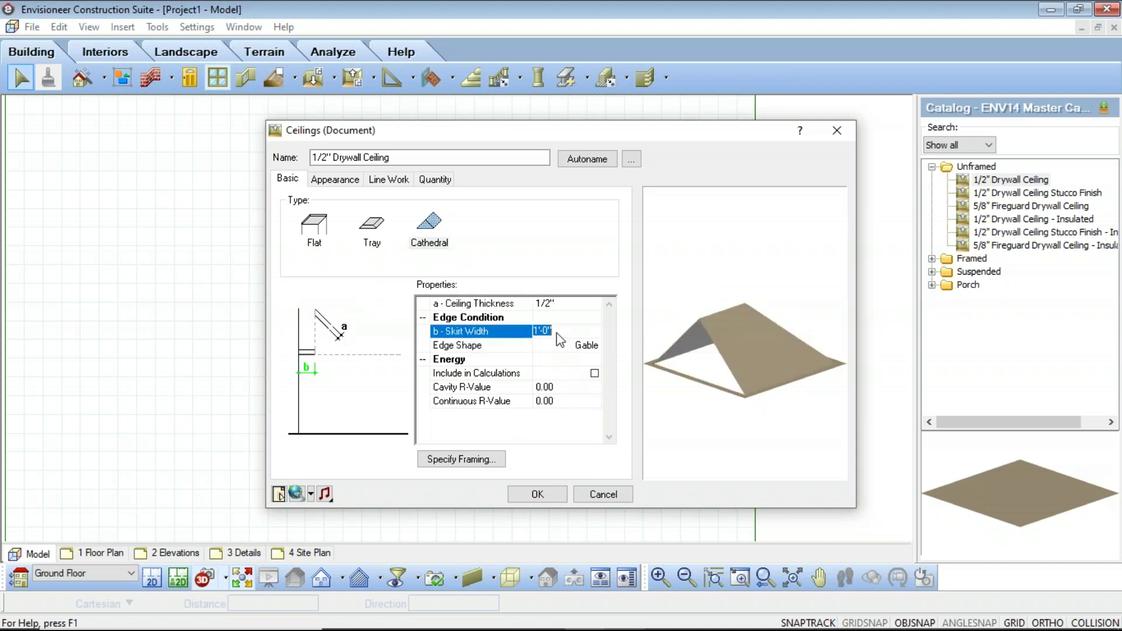
pyautogui.write('0')
pyautogui.click(553, 353)
pyautogui.click(533, 494)
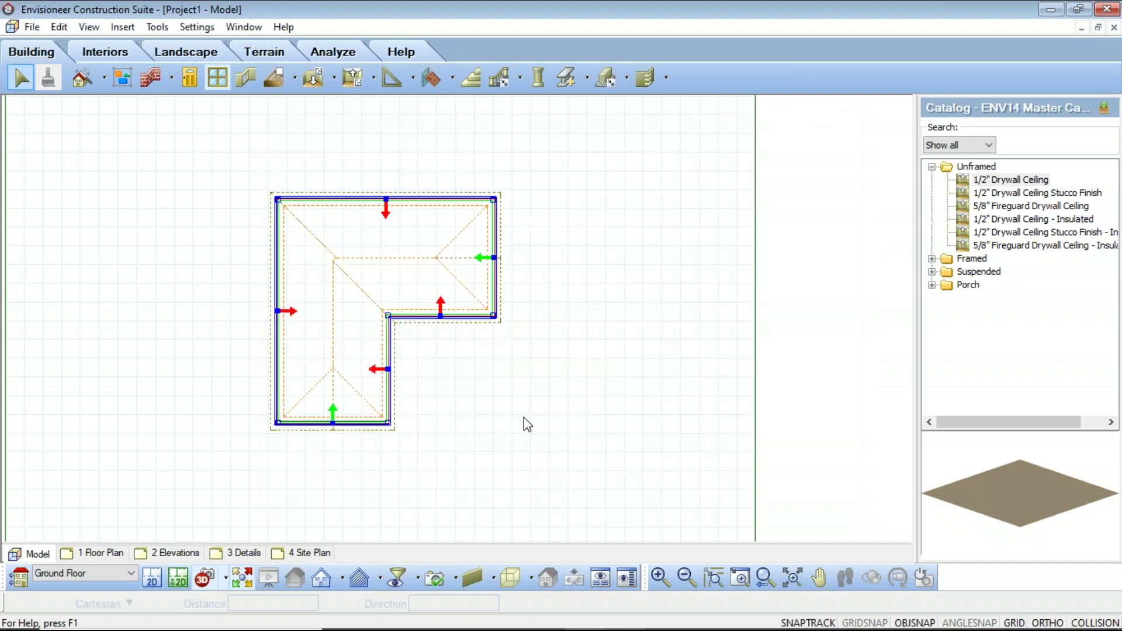
pyautogui.click(477, 444)
# Examine the cathedral ceiling's gable ends in the 3D Perspective view and return to the 2D plan.
pyautogui.click(226, 579)
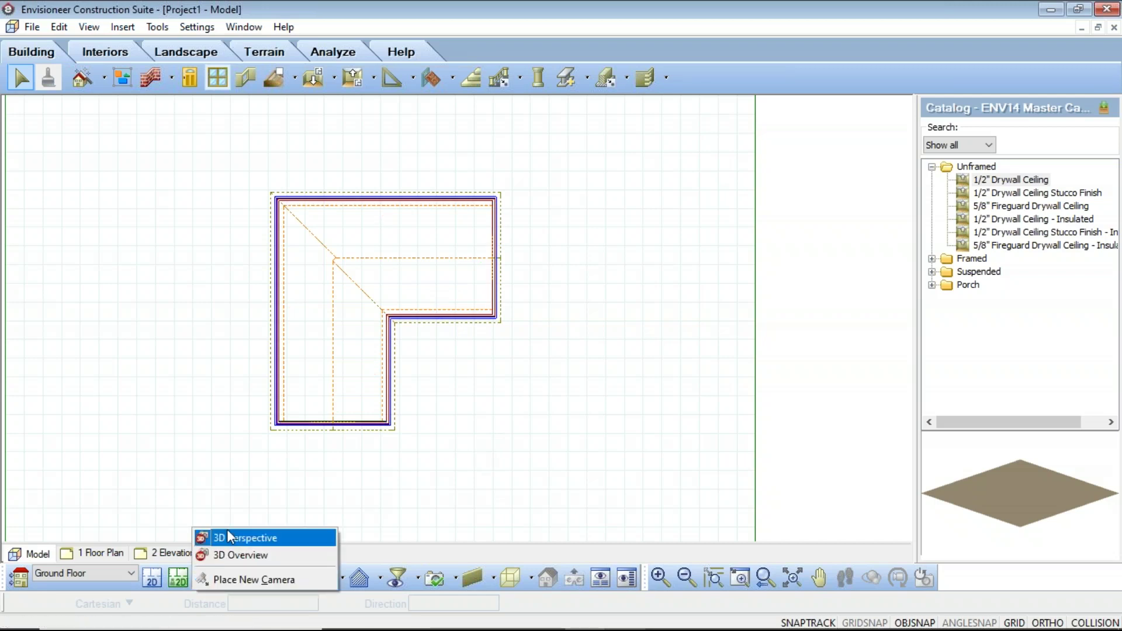
pyautogui.click(233, 529)
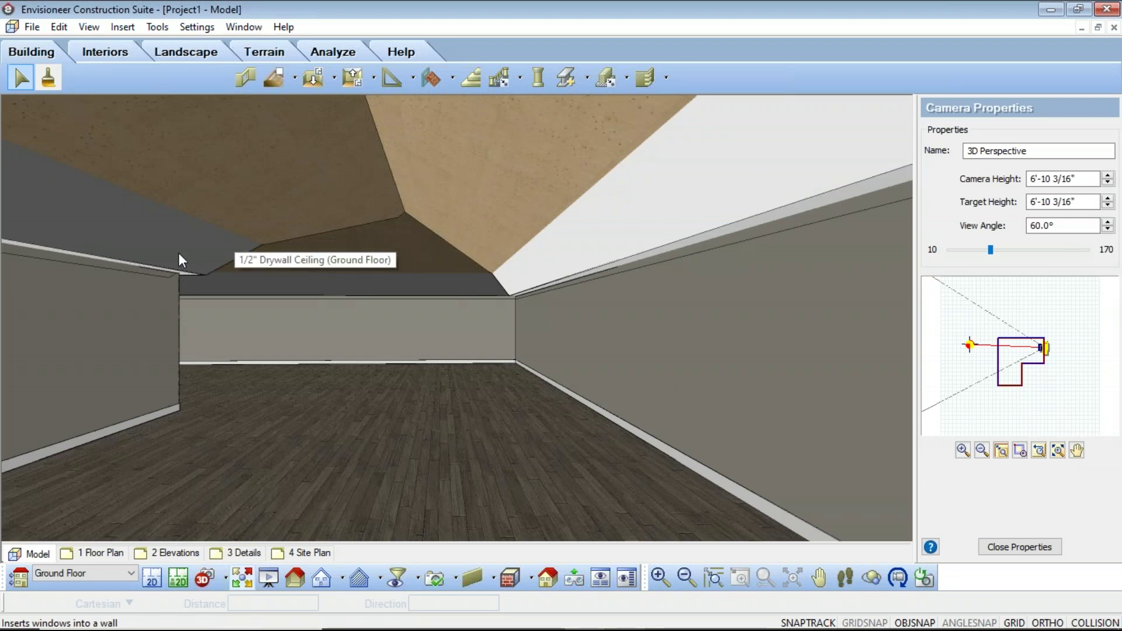
pyautogui.click(152, 578)
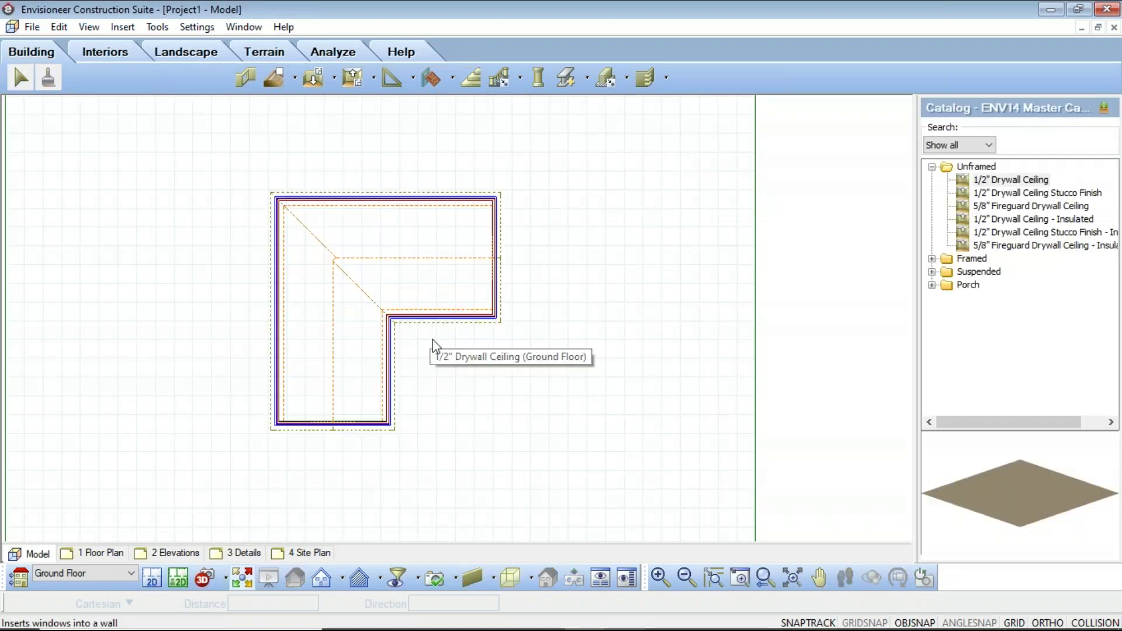
# Set the ceiling's four non-gable edges to the "? in 12" slope type with a slope value of 6.
pyautogui.click(440, 324)
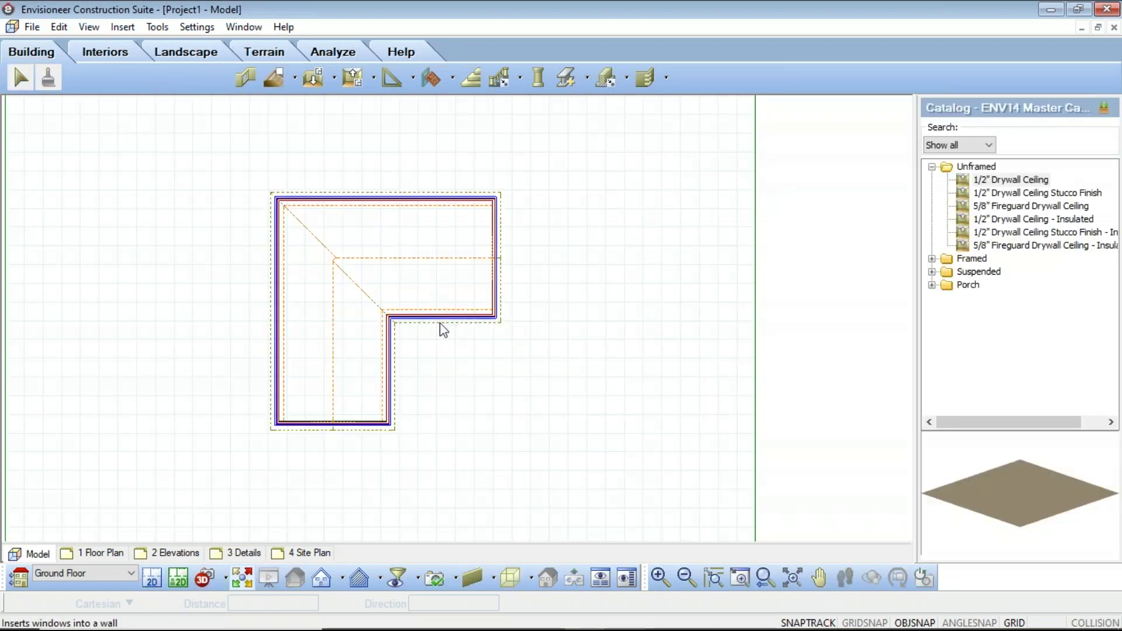
pyautogui.click(471, 299)
pyautogui.click(441, 305)
pyautogui.click(377, 370)
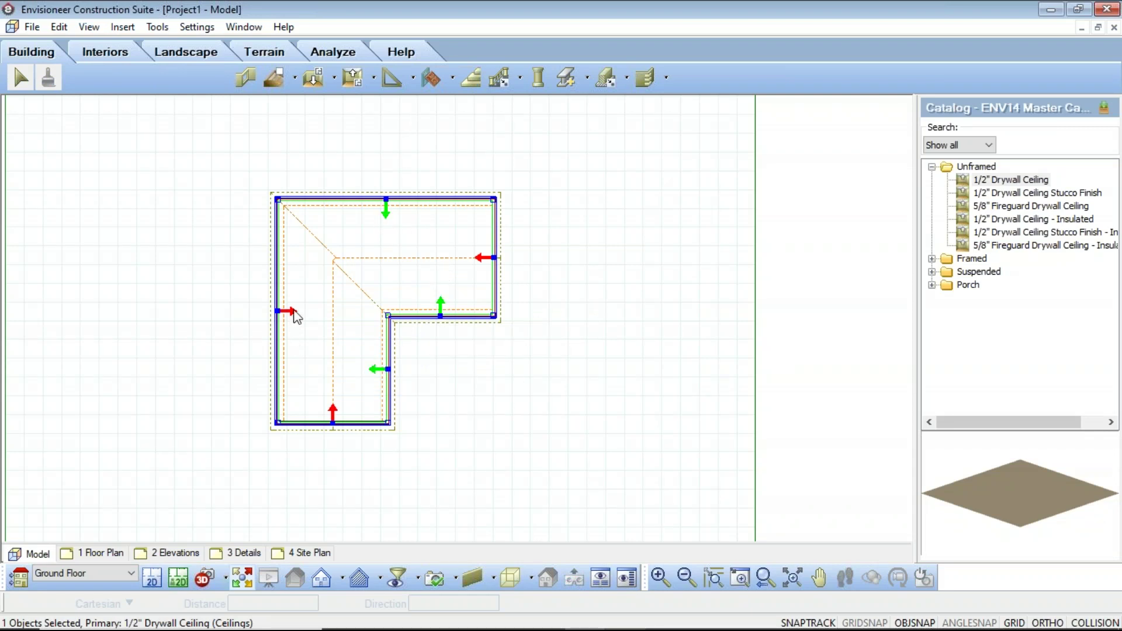
pyautogui.rightClick(296, 317)
pyautogui.click(370, 308)
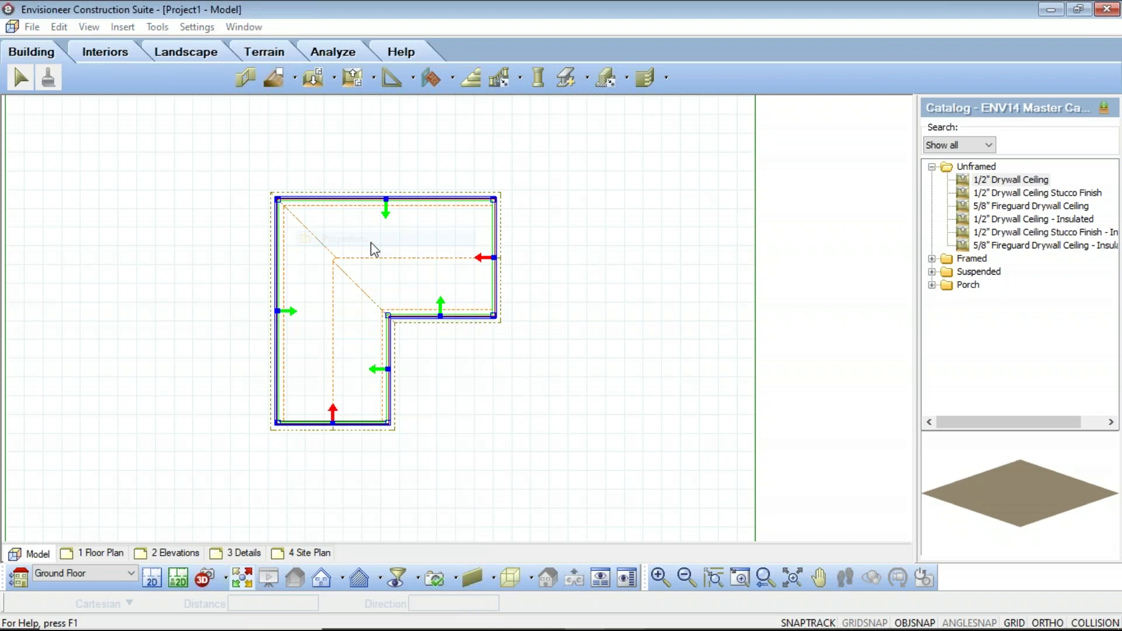
pyautogui.click(587, 372)
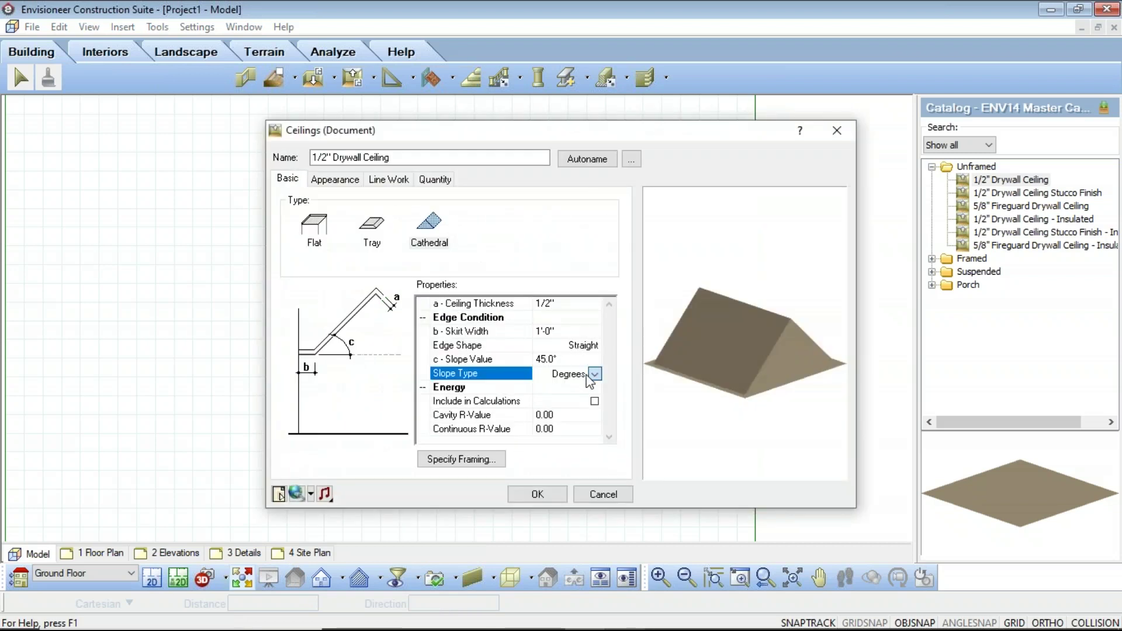
pyautogui.click(595, 374)
pyautogui.click(557, 386)
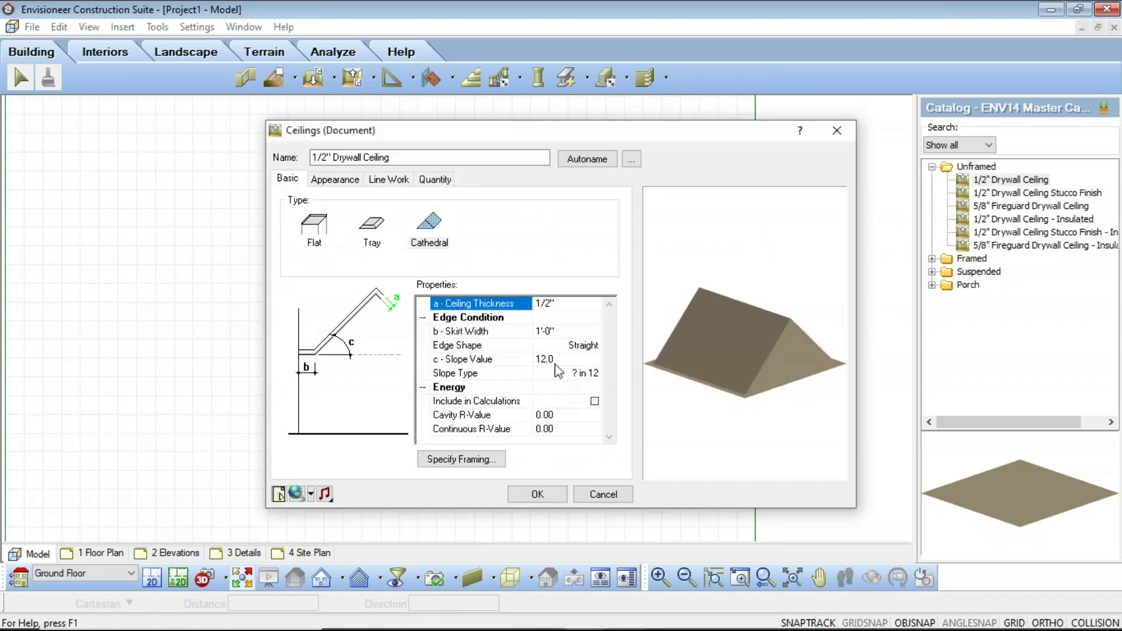
pyautogui.click(555, 361)
pyautogui.write('6')
pyautogui.click(566, 374)
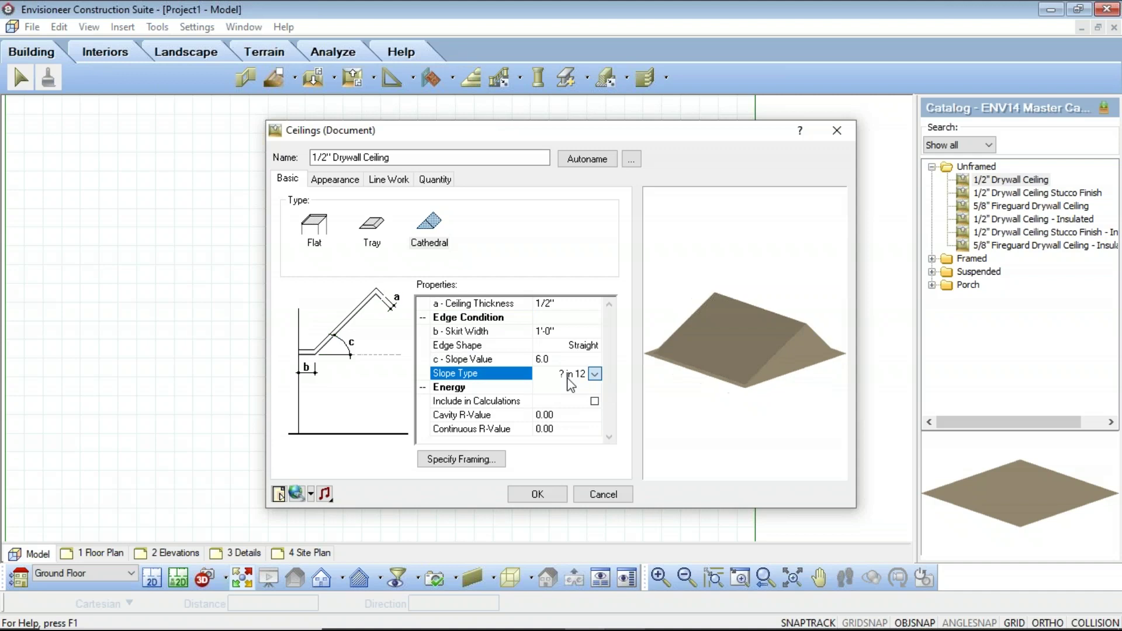
pyautogui.click(524, 498)
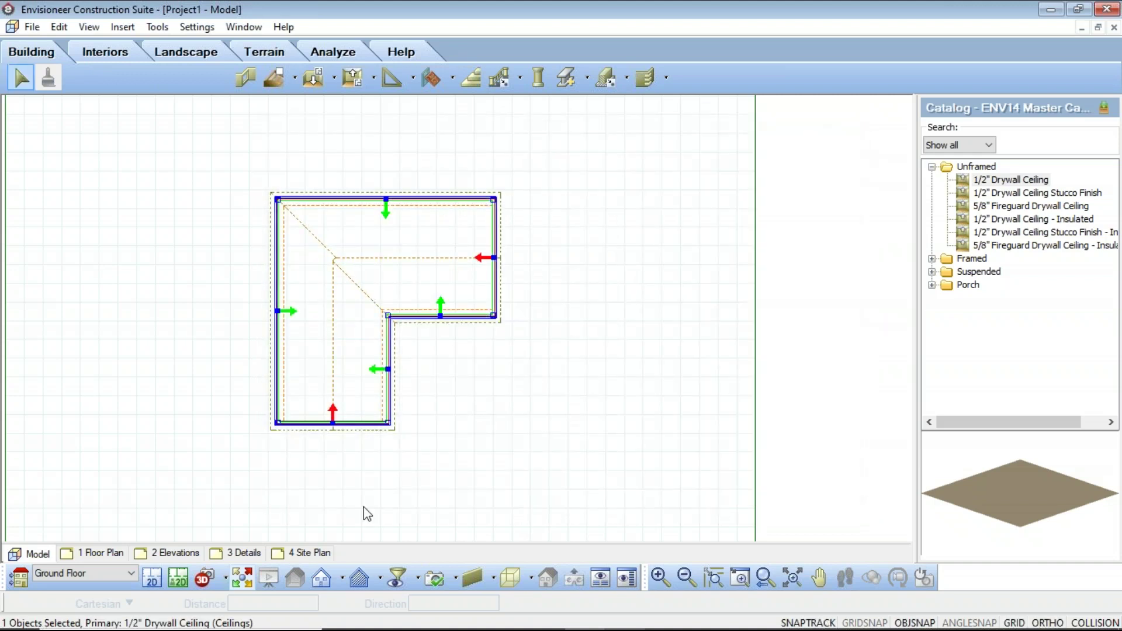
# Display the 3D Perspective view and walk the camera through both wings to examine the cathedral ceiling.
pyautogui.click(226, 579)
pyautogui.click(282, 536)
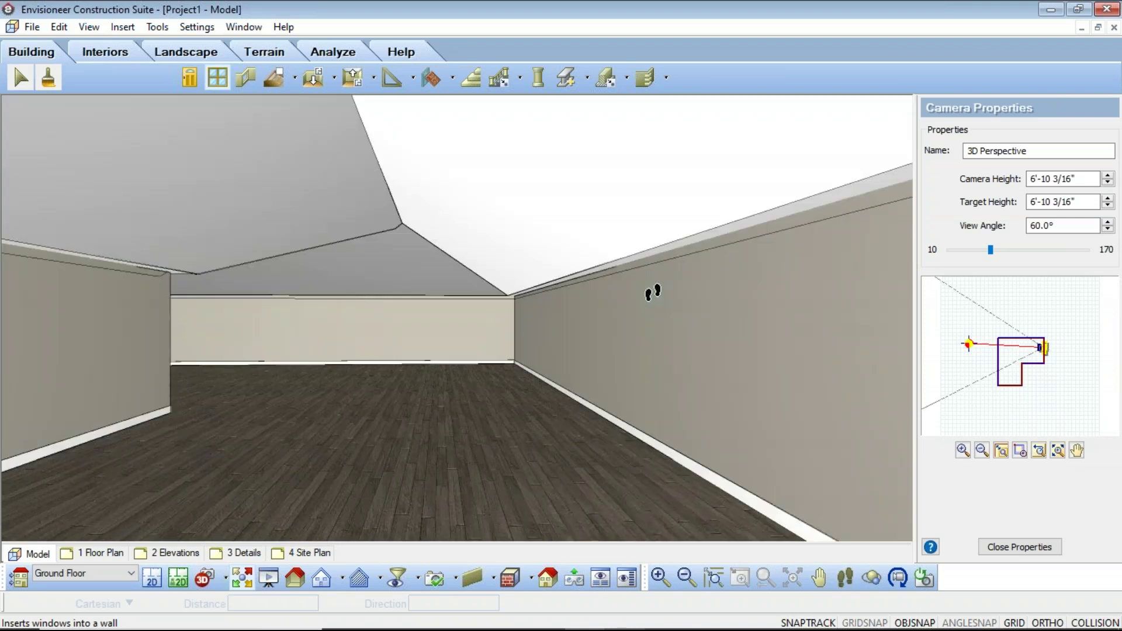
pyautogui.moveTo(653, 292); pyautogui.dragTo(216, 311)
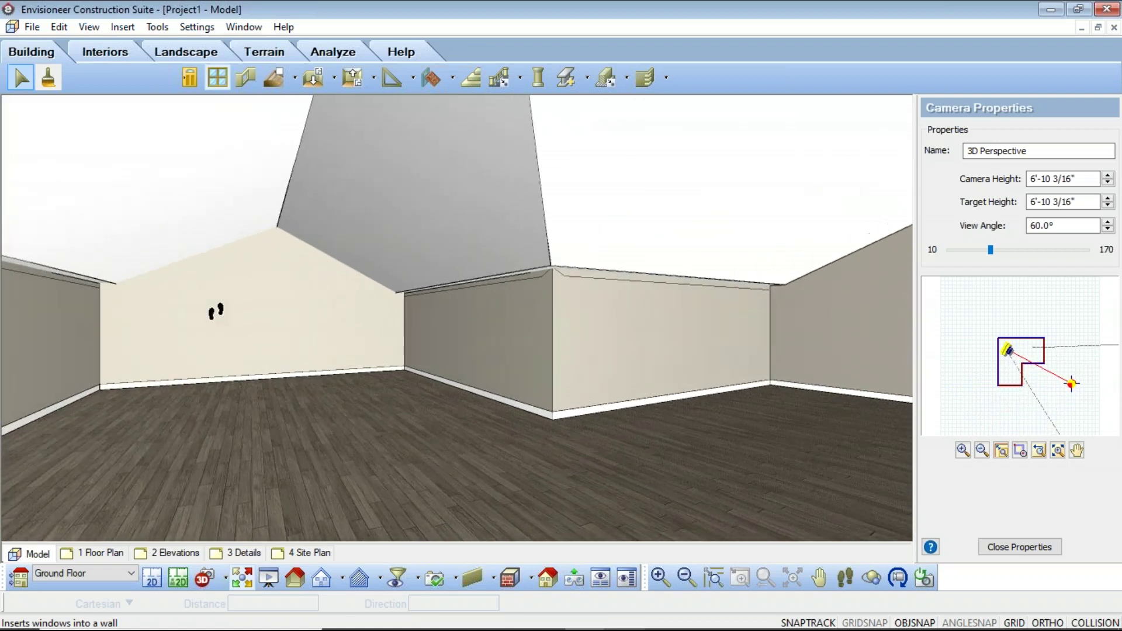
pyautogui.moveTo(313, 325); pyautogui.dragTo(500, 250)
pyautogui.moveTo(419, 388); pyautogui.dragTo(363, 509)
# Unlock roof framing and turn on its display in the View Filter for all locations.
pyautogui.click(476, 574)
pyautogui.click(418, 583)
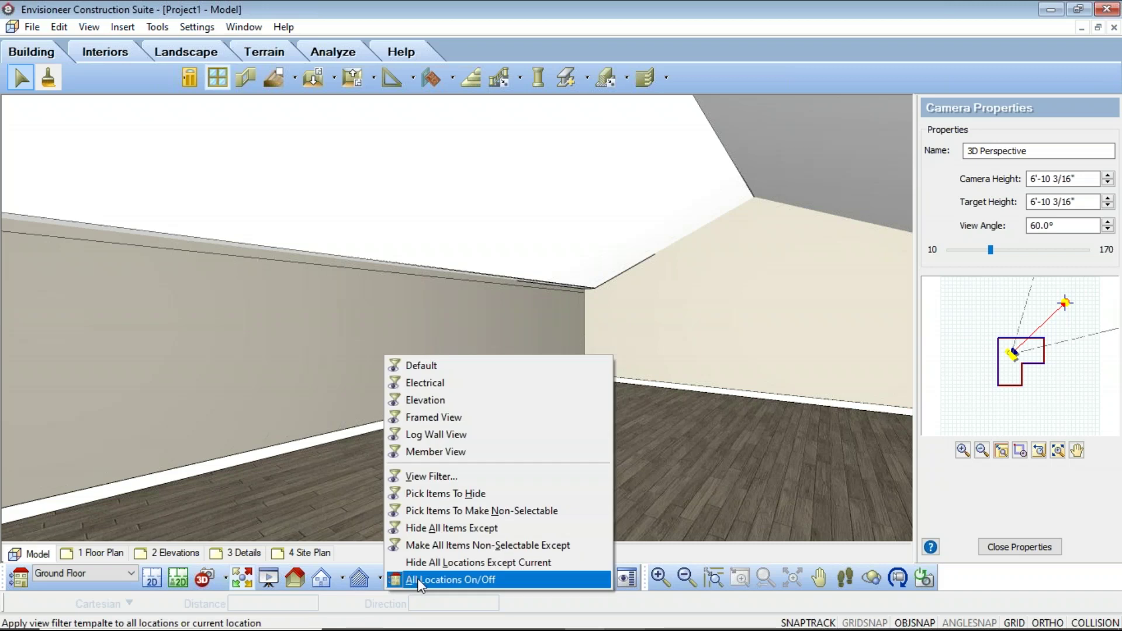
pyautogui.click(426, 477)
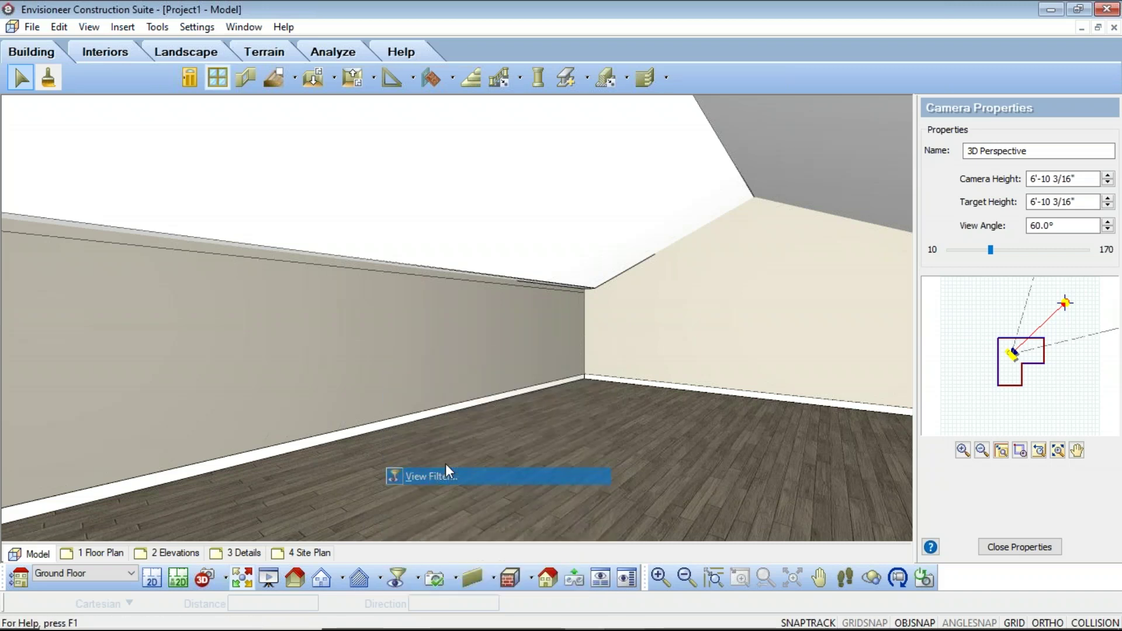
pyautogui.click(329, 274)
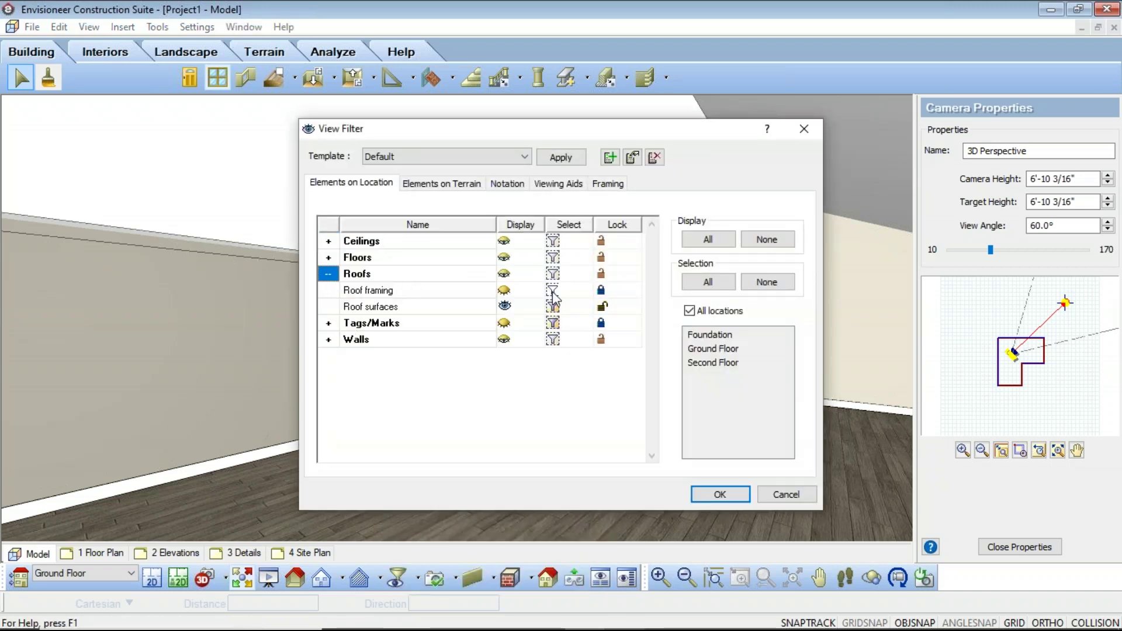
pyautogui.click(601, 290)
pyautogui.click(504, 291)
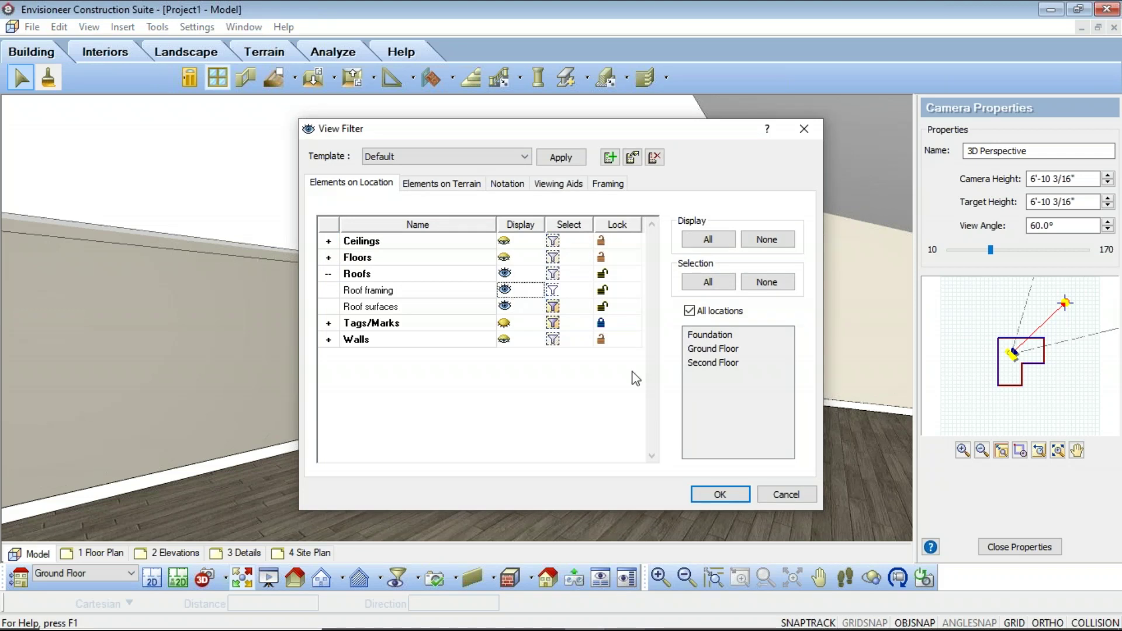
pyautogui.click(721, 494)
# Pan the interior 3D view to examine where the cathedral ceiling meets the walls.
pyautogui.click(819, 577)
pyautogui.moveTo(737, 332); pyautogui.dragTo(716, 373)
pyautogui.moveTo(567, 349); pyautogui.dragTo(486, 199)
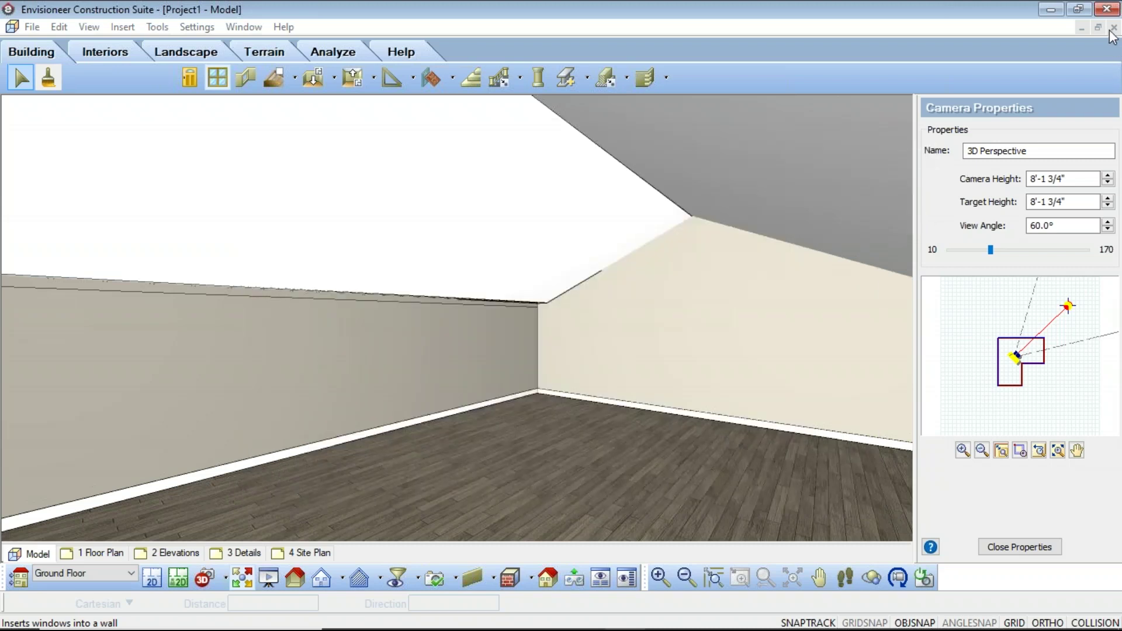
# Close the project.
pyautogui.click(1113, 30)
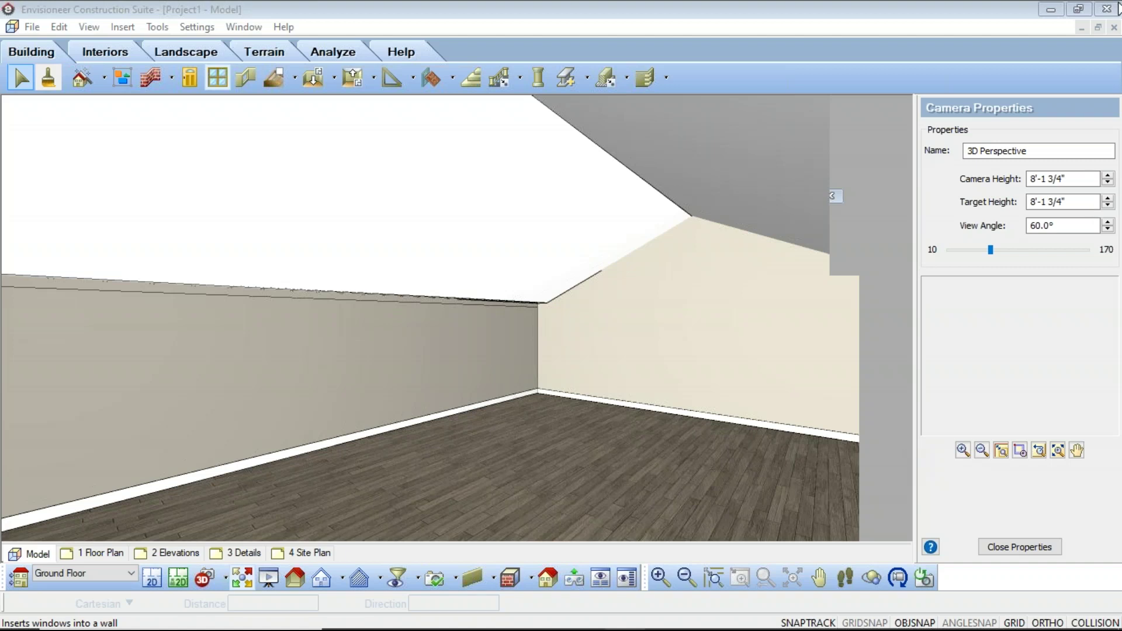
pyautogui.click(1116, 12)
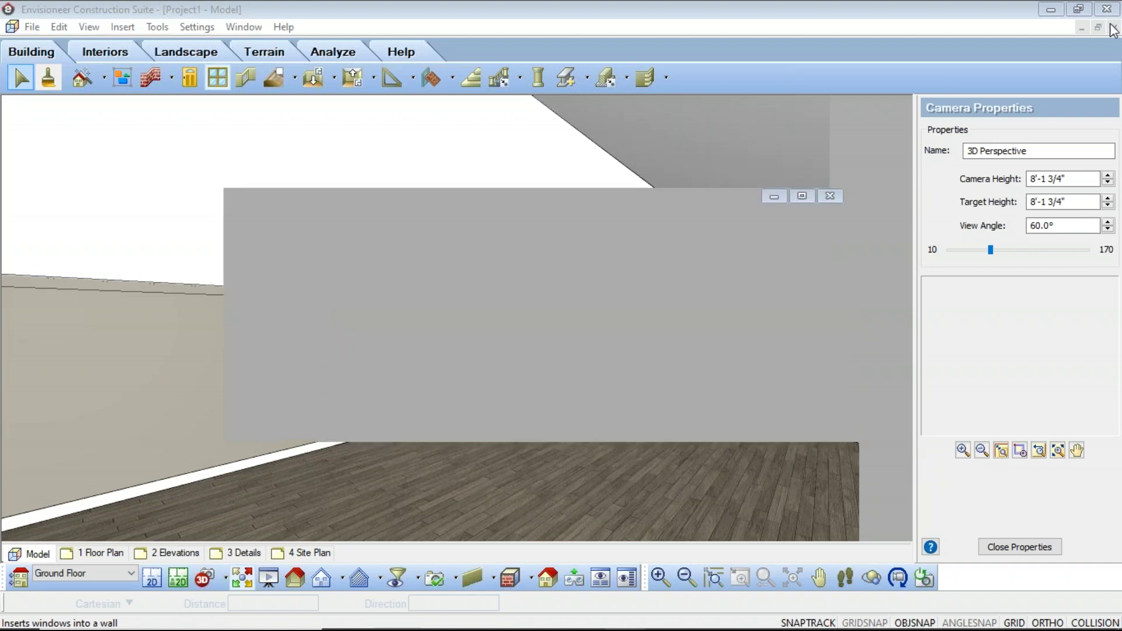